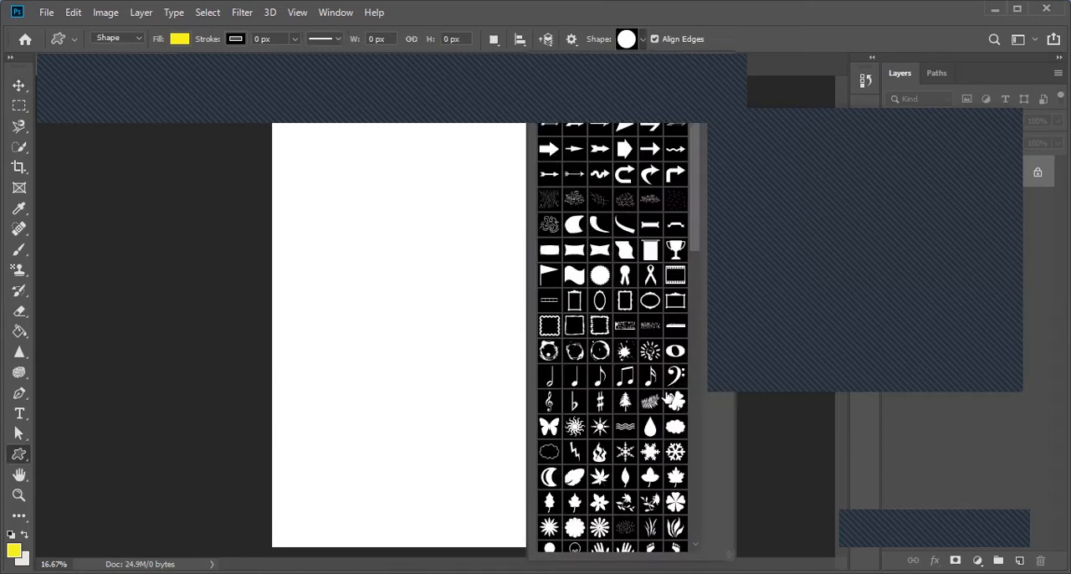
# Step: Draw a cloud custom shape about 1306 by 1248 px in the middle of the page and set its fill to none
pyautogui.click(675, 427)
pyautogui.moveTo(348, 227); pyautogui.dragTo(520, 391)
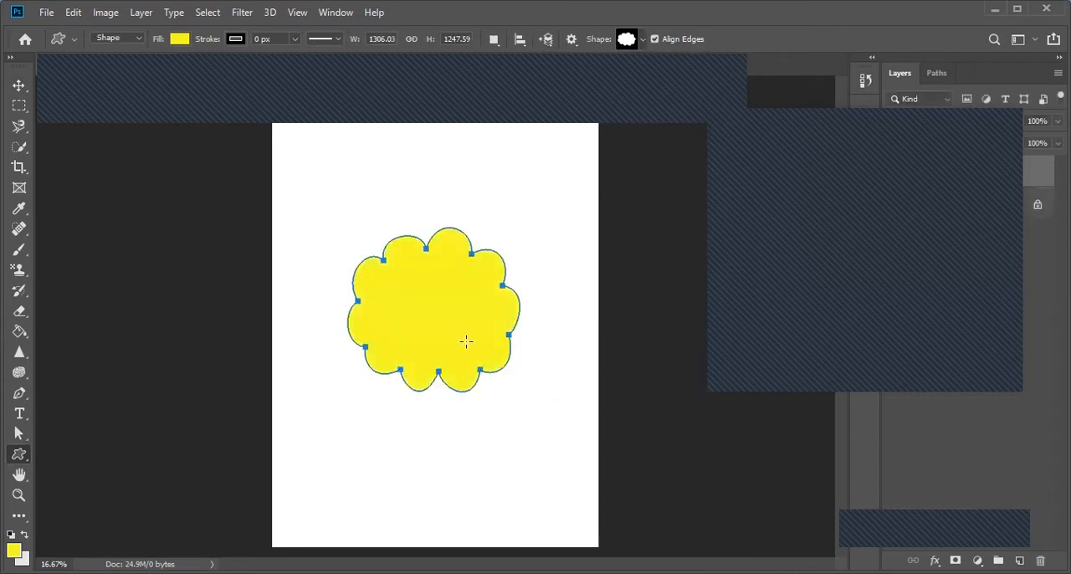
pyautogui.click(177, 40)
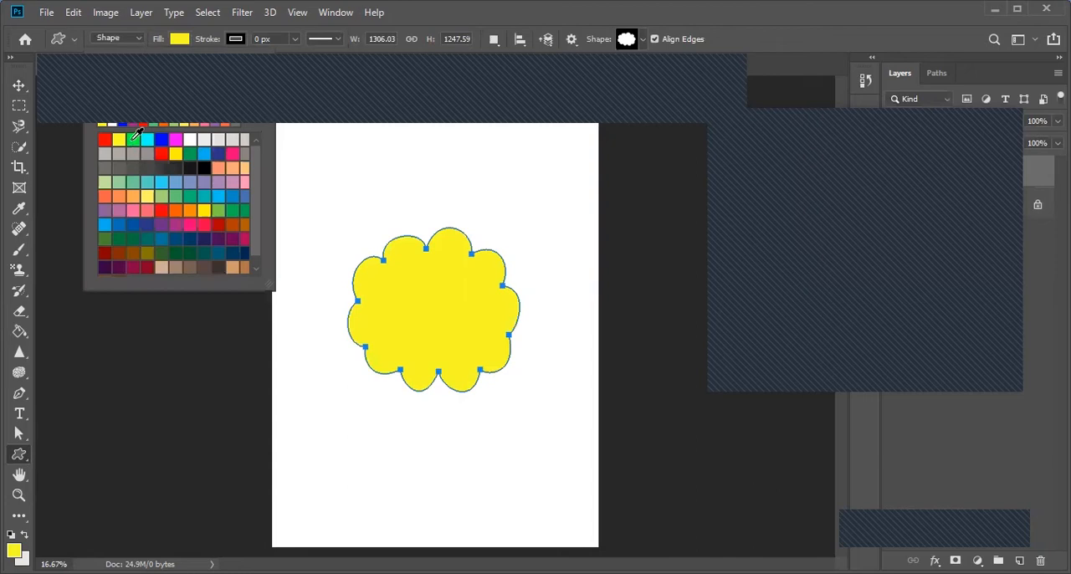
pyautogui.click(113, 76)
# Step: Give the cloud shape a solid-colour stroke 0.22 px wide
pyautogui.click(237, 39)
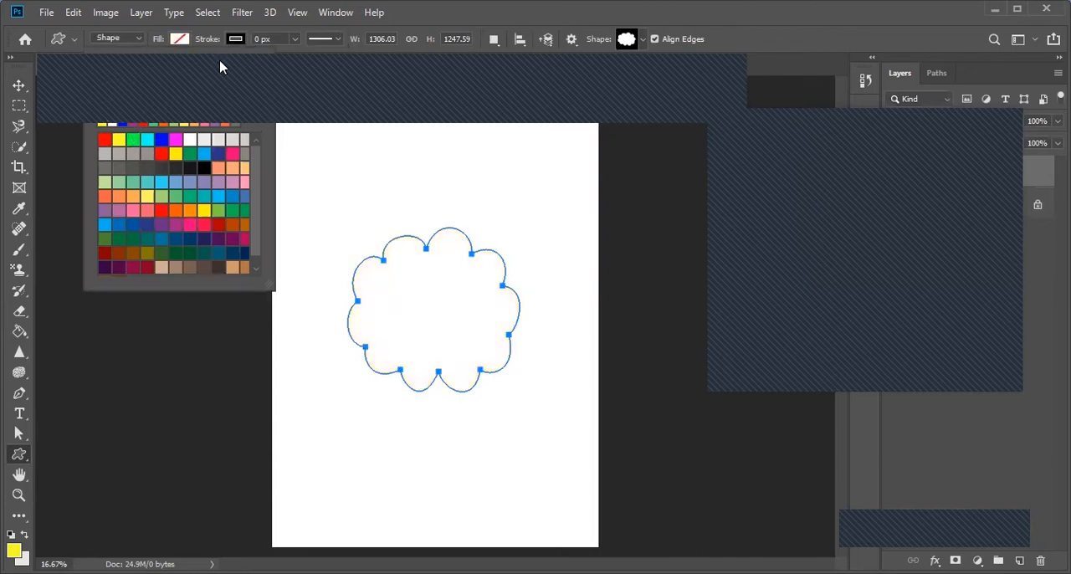
pyautogui.click(166, 78)
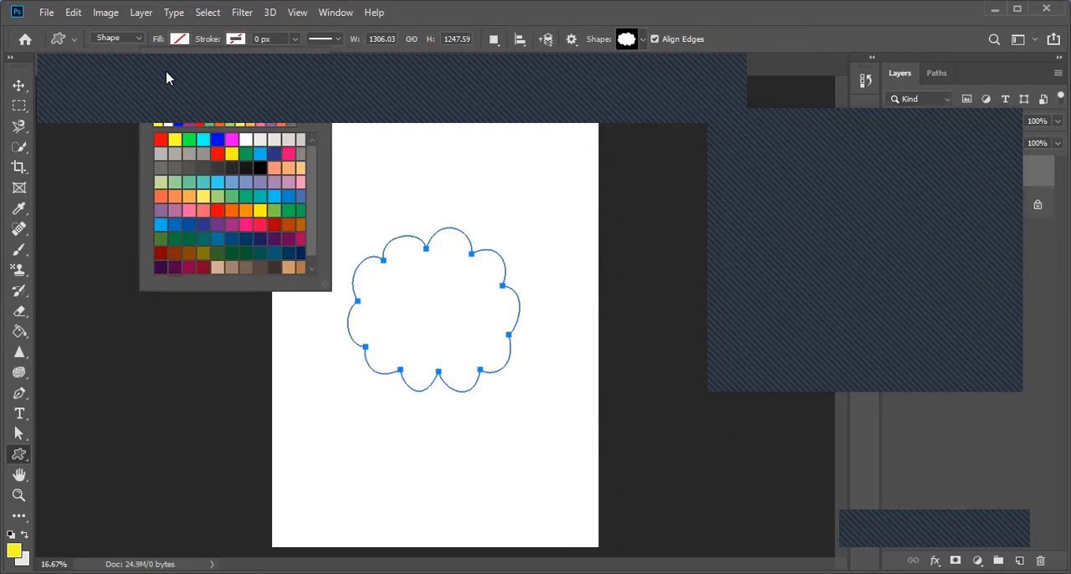
pyautogui.click(197, 74)
pyautogui.click(295, 40)
pyautogui.moveTo(296, 57)
pyautogui.mouseDown()
pyautogui.moveTo(338, 67)
pyautogui.moveTo(284, 52)
pyautogui.moveTo(294, 66)
pyautogui.mouseUp()
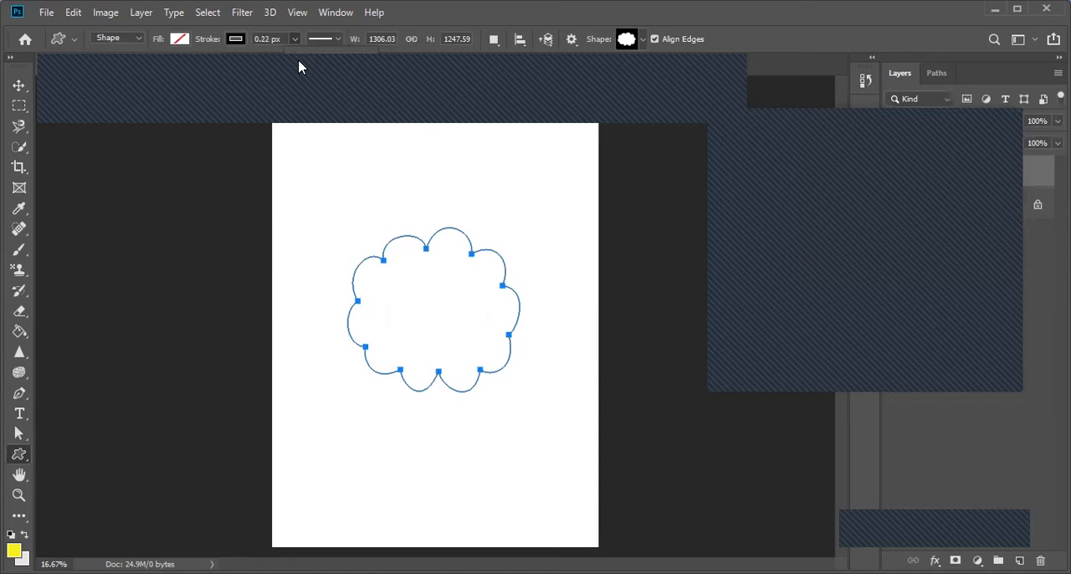
# Step: Place type along the cloud's outline, repeating the word "dubai" and adding random filler letters until the path is full
pyautogui.click(19, 414)
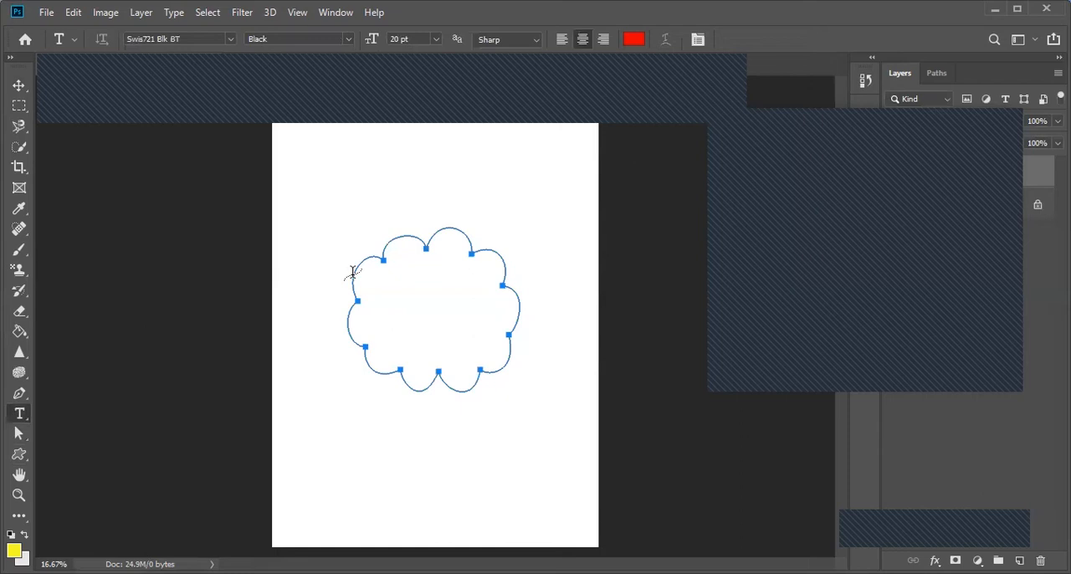
pyautogui.click(352, 273)
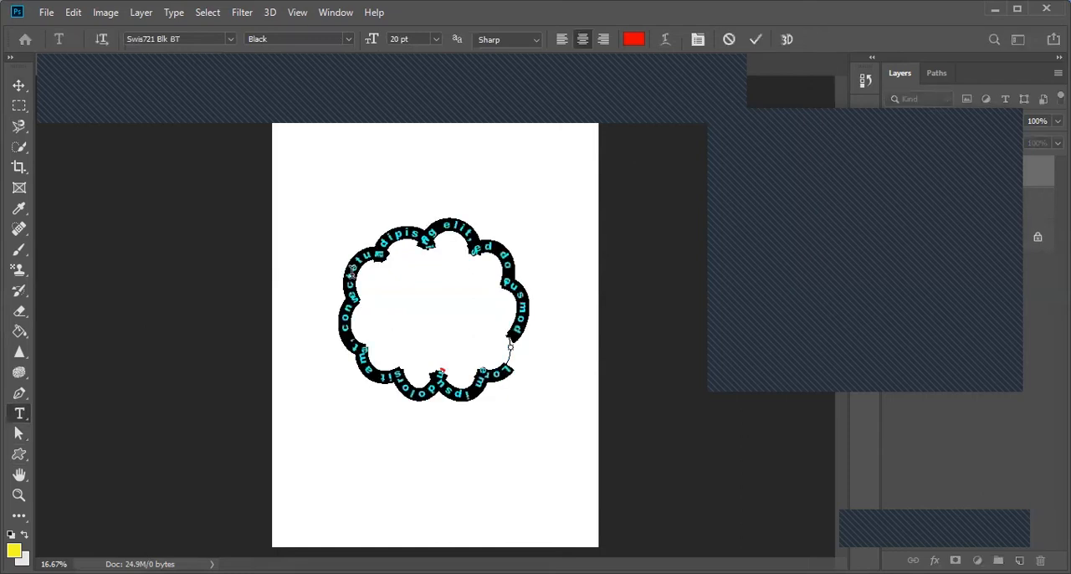
pyautogui.write('dubai d')
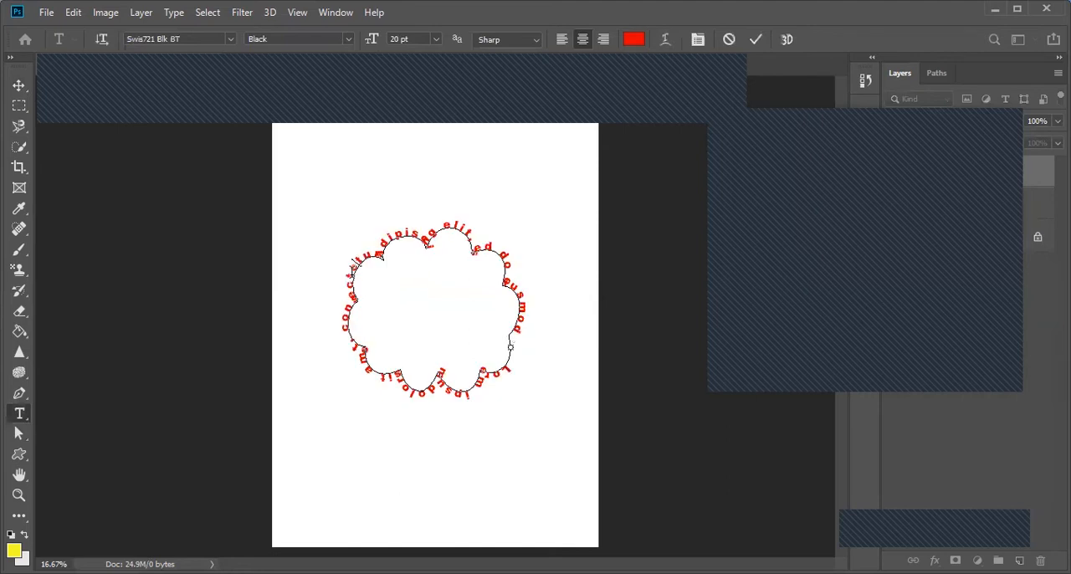
pyautogui.write('ubai dubai')
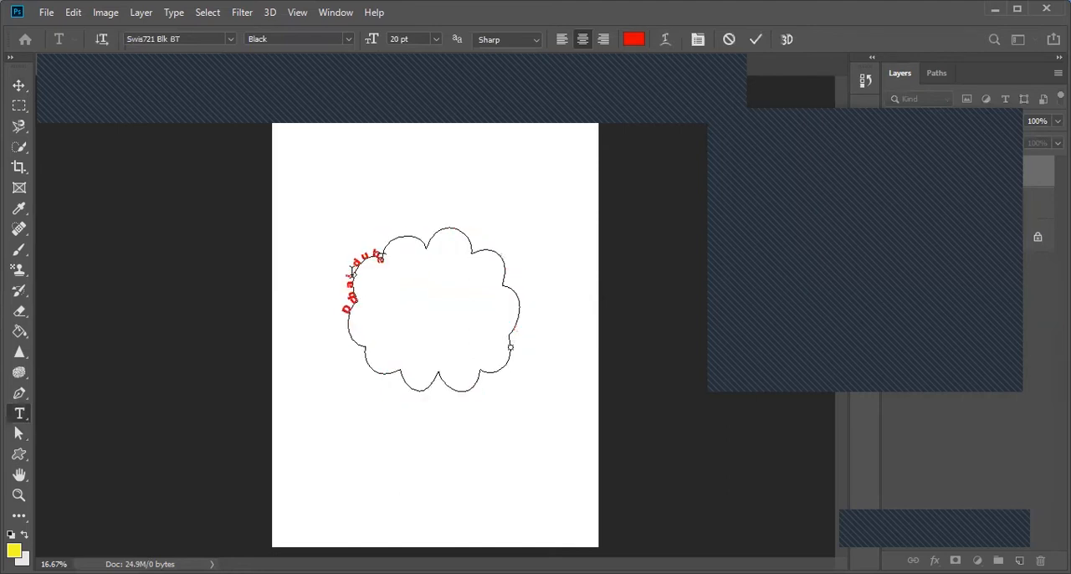
pyautogui.write(' dubai du')
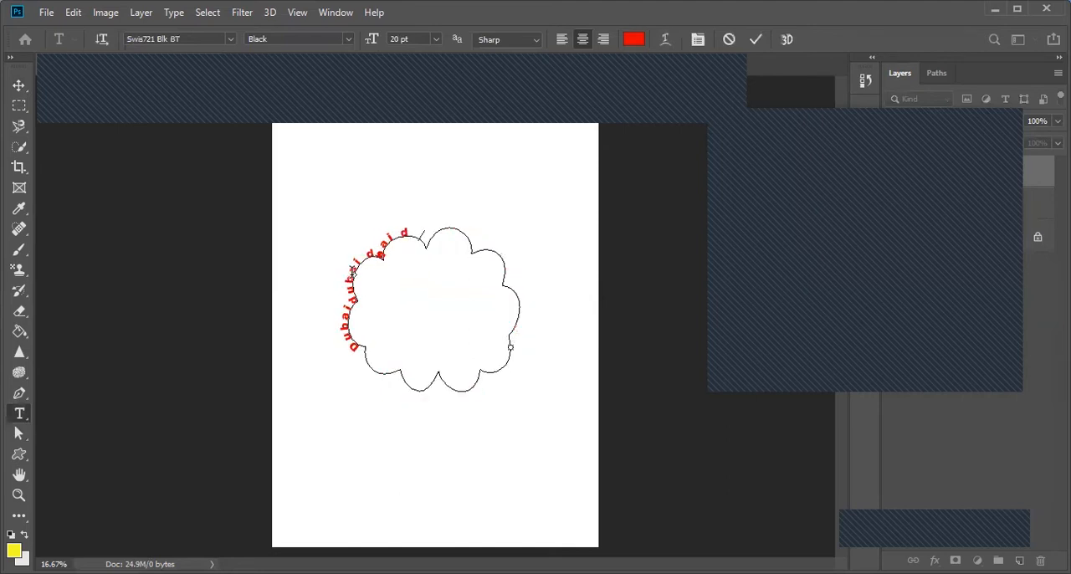
pyautogui.write('ba')
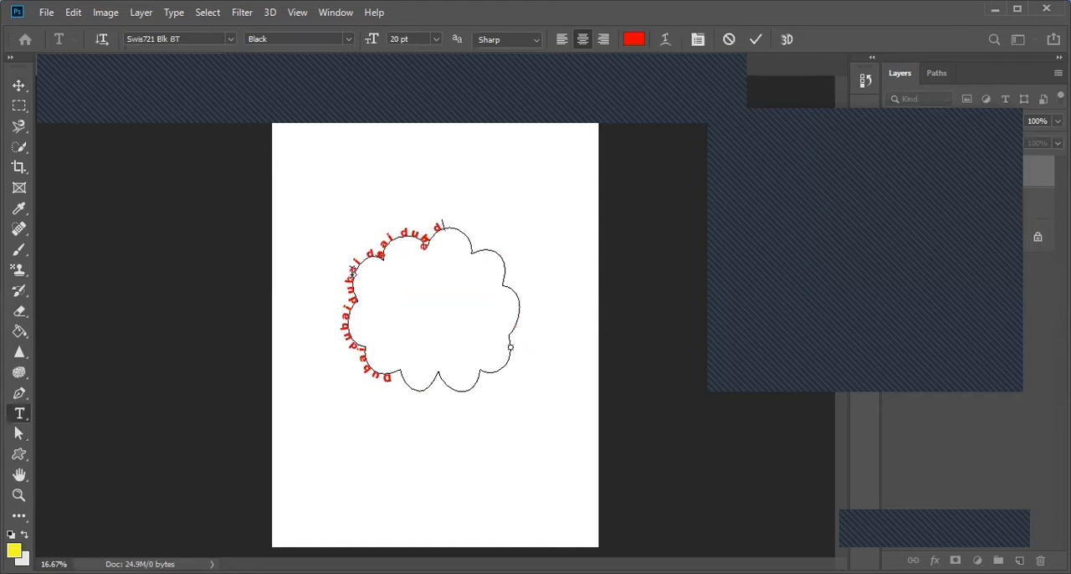
pyautogui.write('i dubai duba')
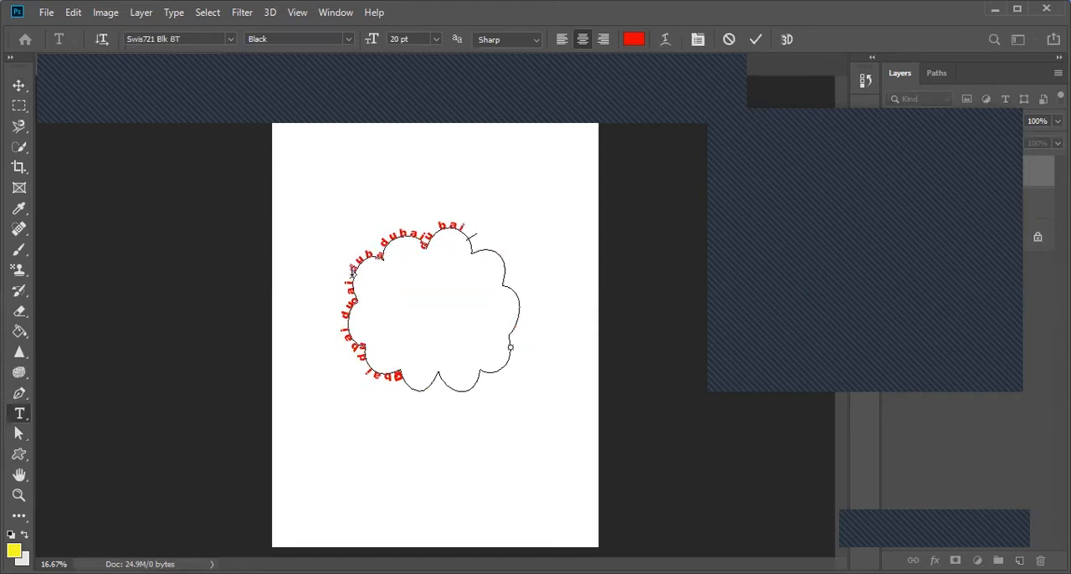
pyautogui.write('i dubai du')
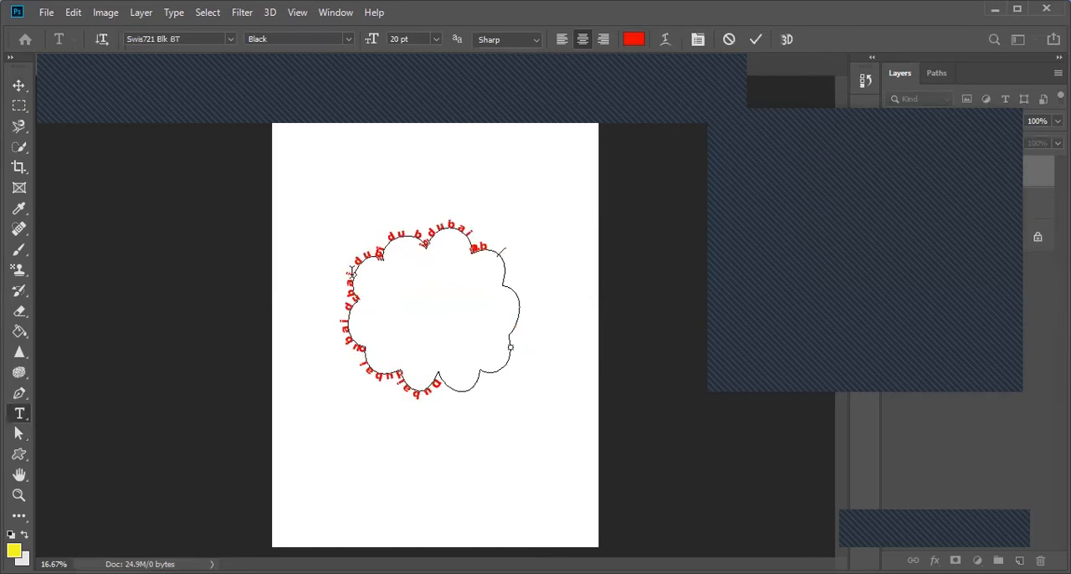
pyautogui.write('oijsoijdoijsij')
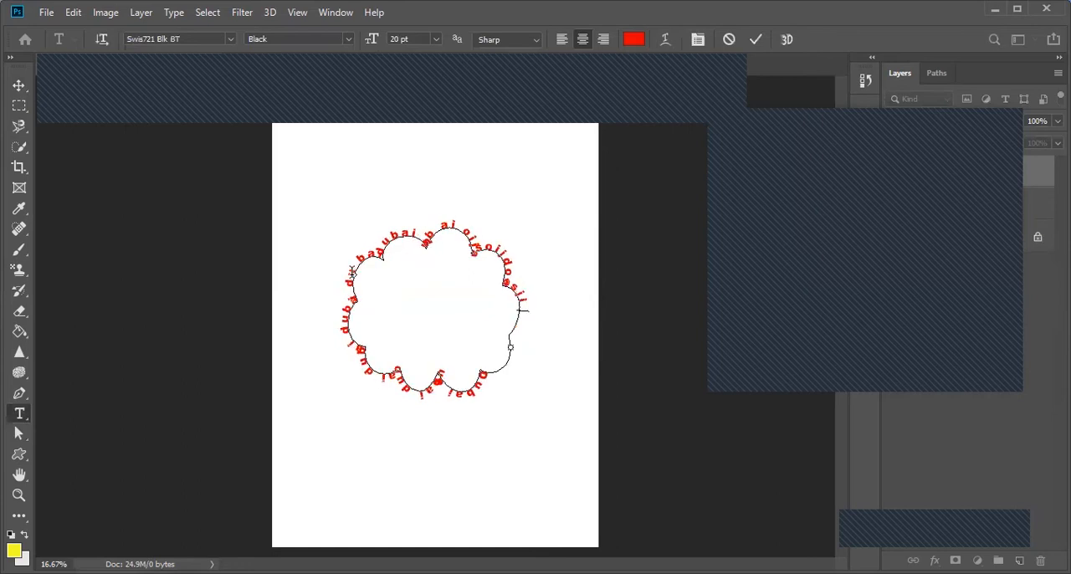
pyautogui.write('soaisij')
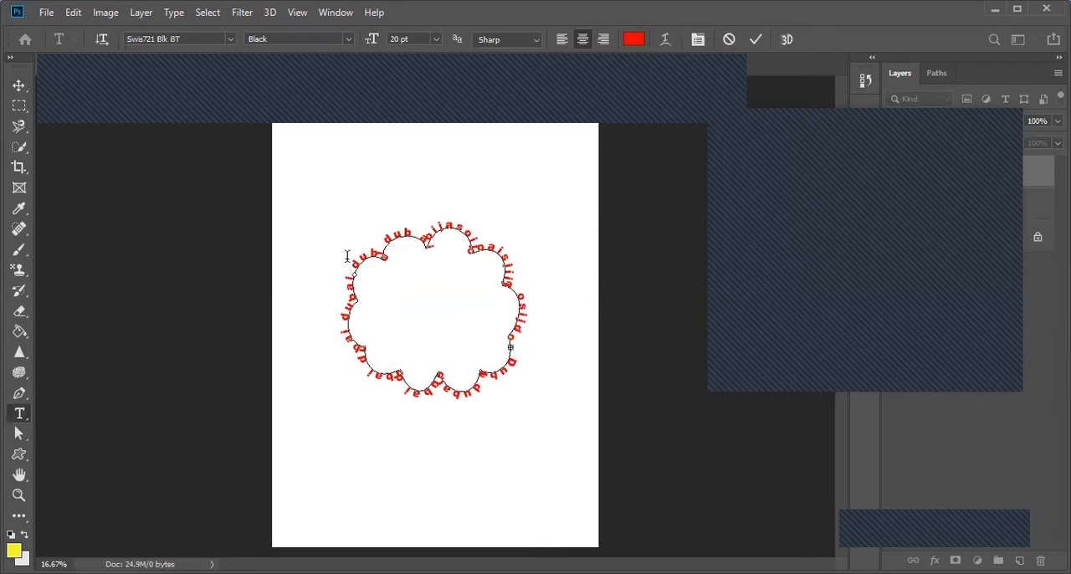
# Step: Set the cloud text's font size to 30 pt and move the text toward the page's upper-left corner
pyautogui.moveTo(368, 256); pyautogui.dragTo(546, 295)
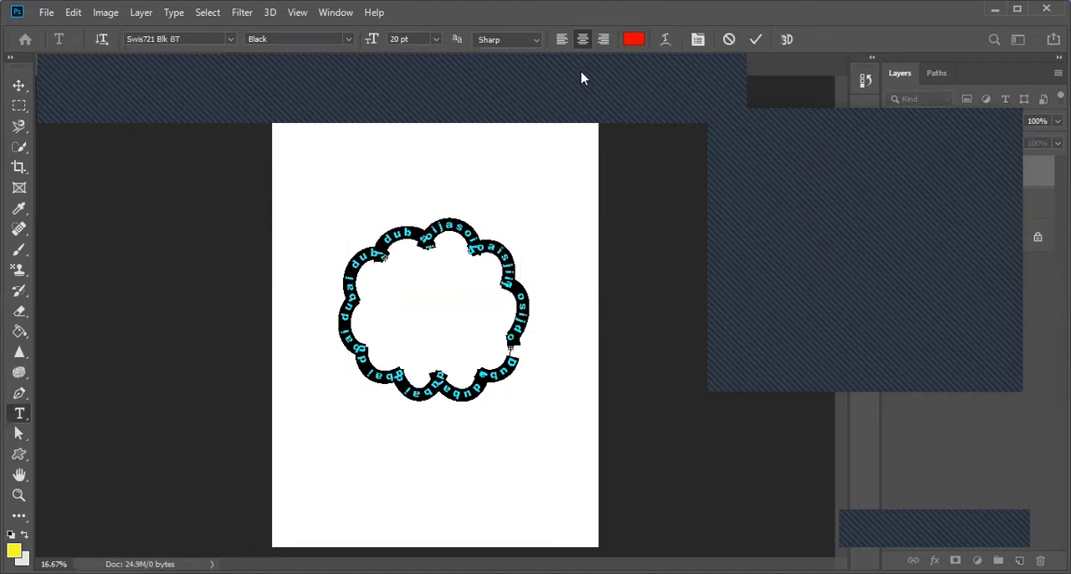
pyautogui.click(436, 39)
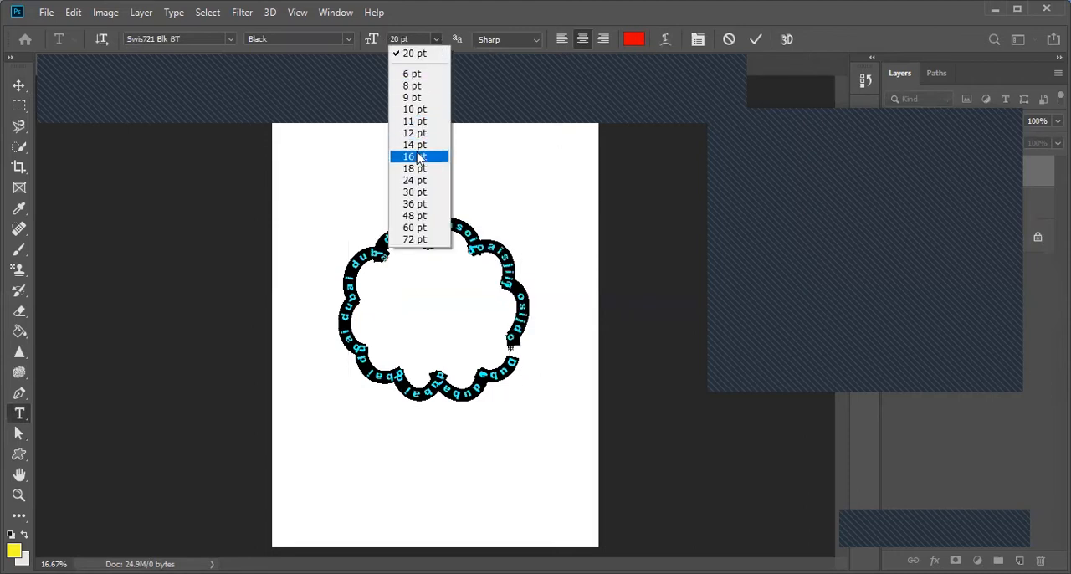
pyautogui.click(421, 193)
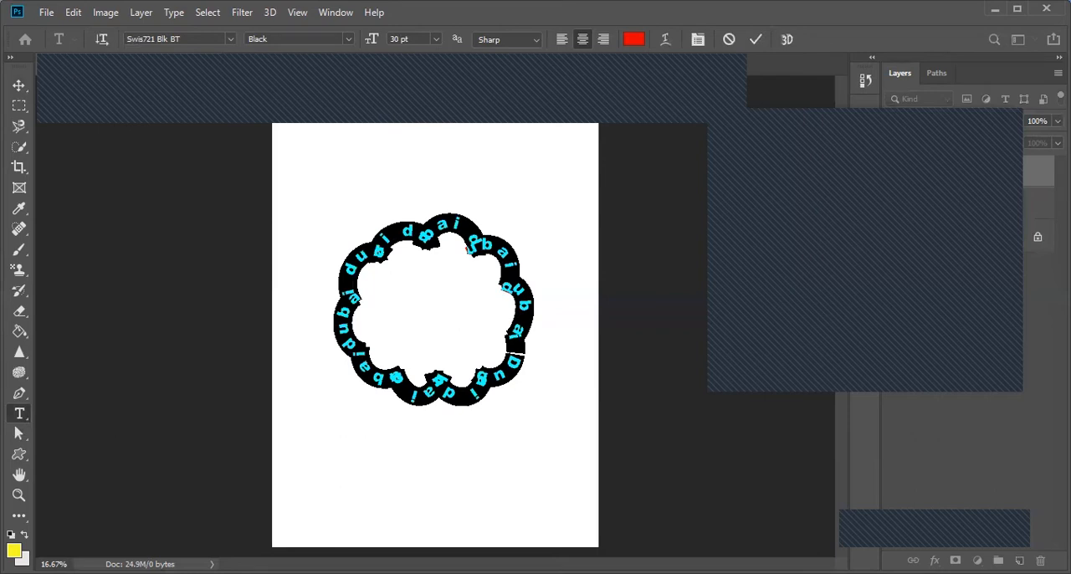
pyautogui.click(18, 85)
pyautogui.moveTo(421, 232); pyautogui.dragTo(333, 197)
# Step: Draw a dog custom shape about 1463 by 949 px below the cloud text and set its fill to none
pyautogui.click(18, 453)
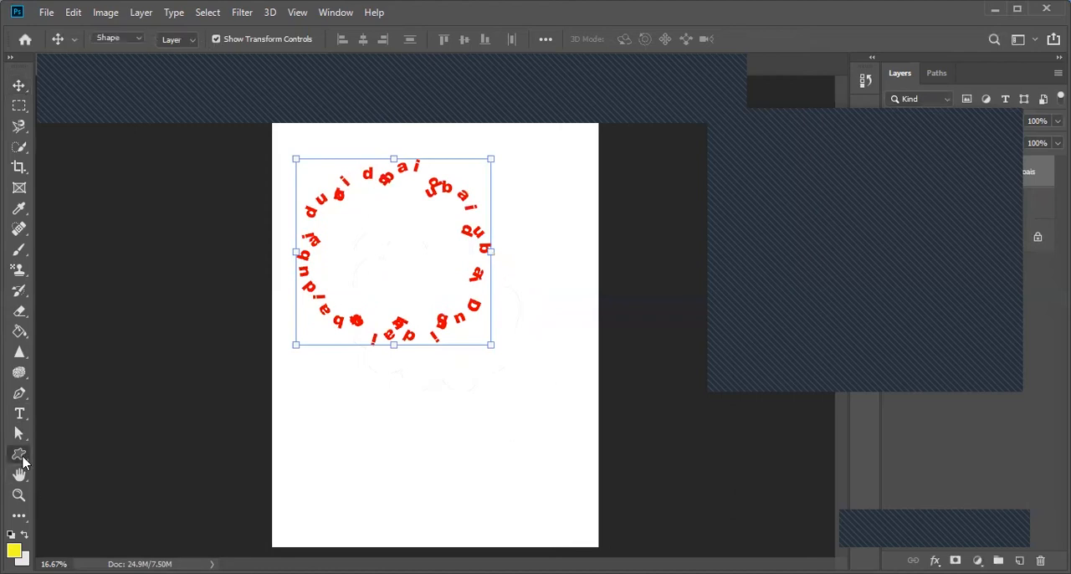
pyautogui.click(642, 42)
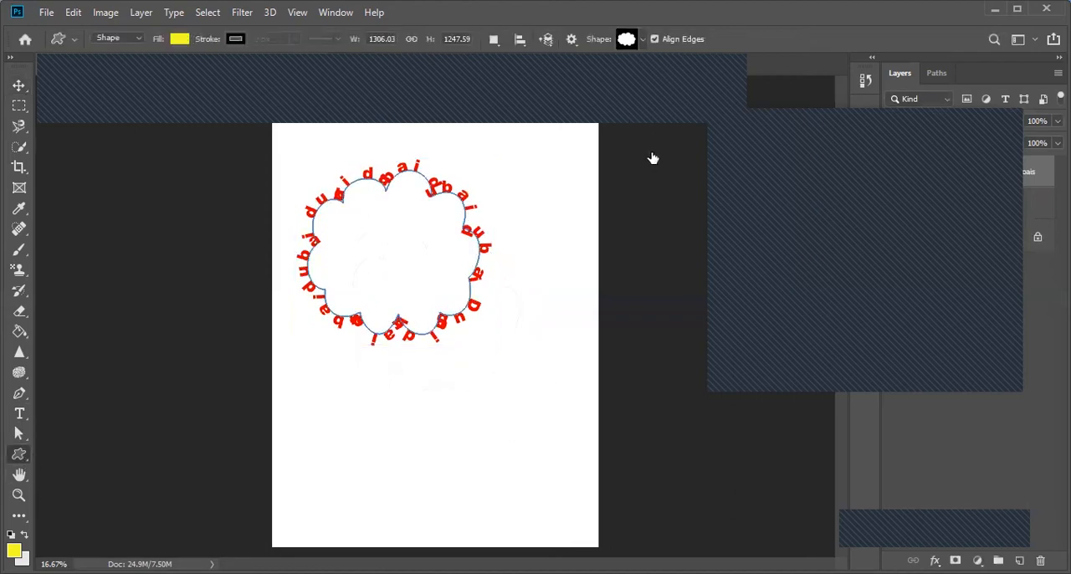
pyautogui.click(622, 81)
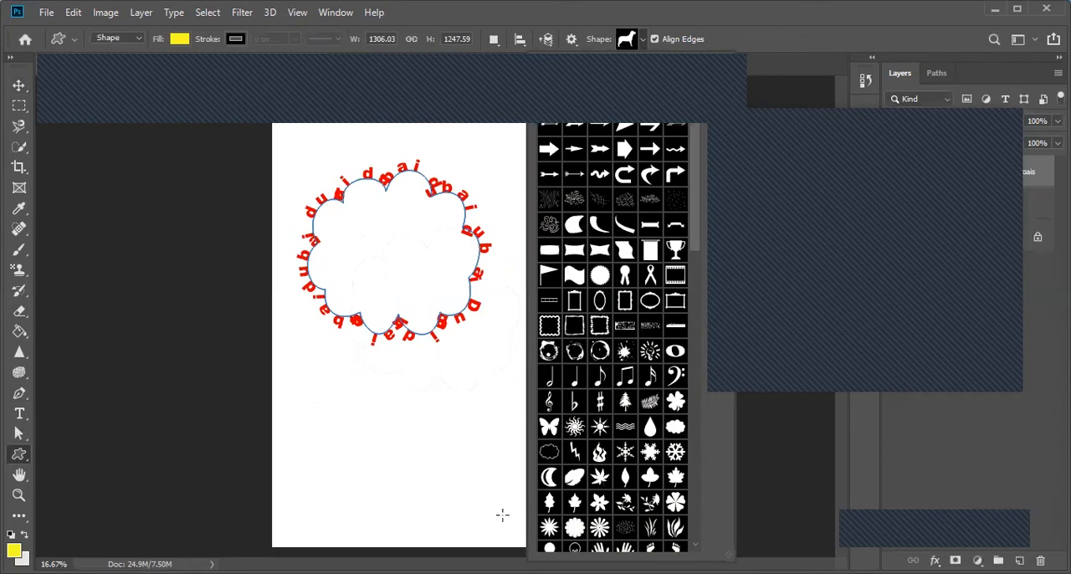
pyautogui.moveTo(310, 391); pyautogui.dragTo(502, 515)
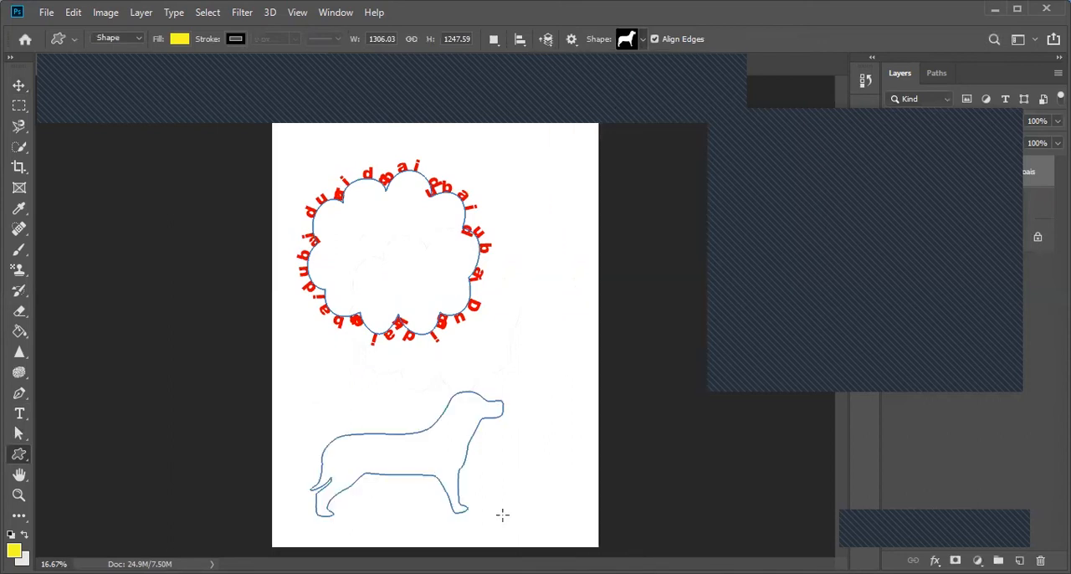
pyautogui.click(178, 46)
pyautogui.click(107, 73)
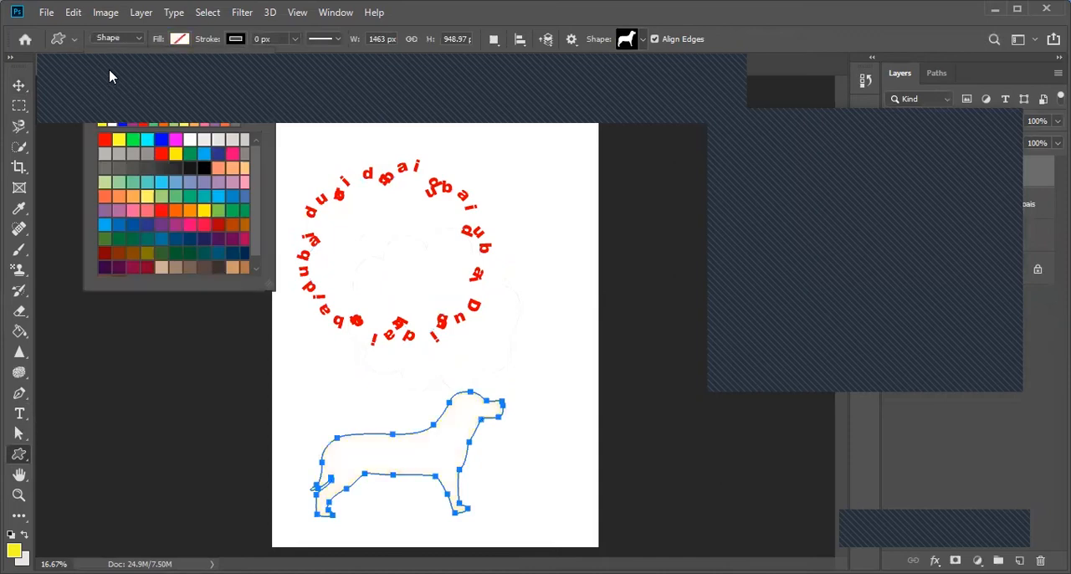
# Step: Place a long run of repeated "s" letters along the dog's outline and move that text to the page's upper-right area
pyautogui.click(19, 413)
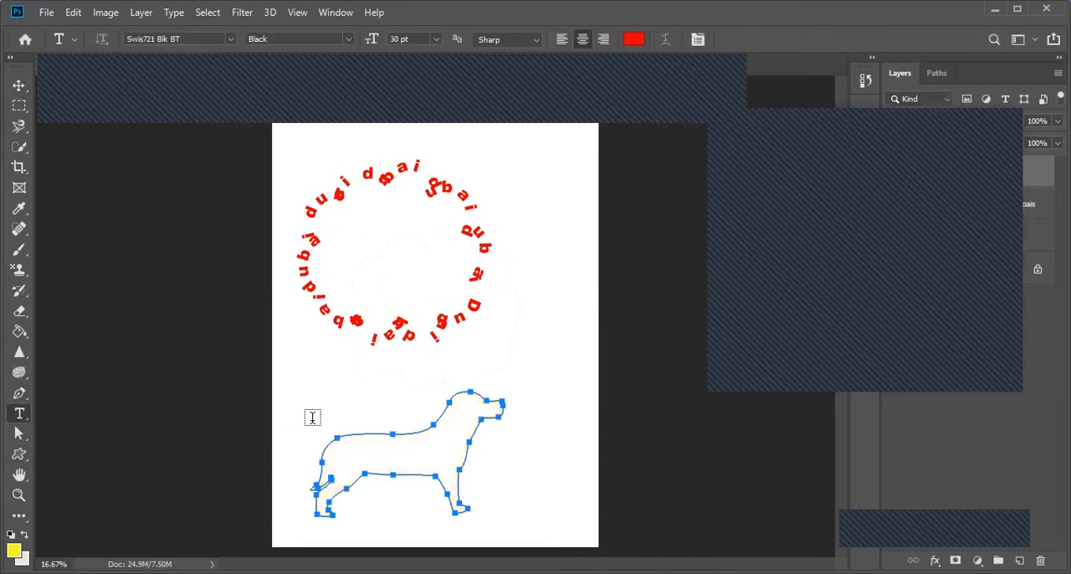
pyautogui.click(354, 434)
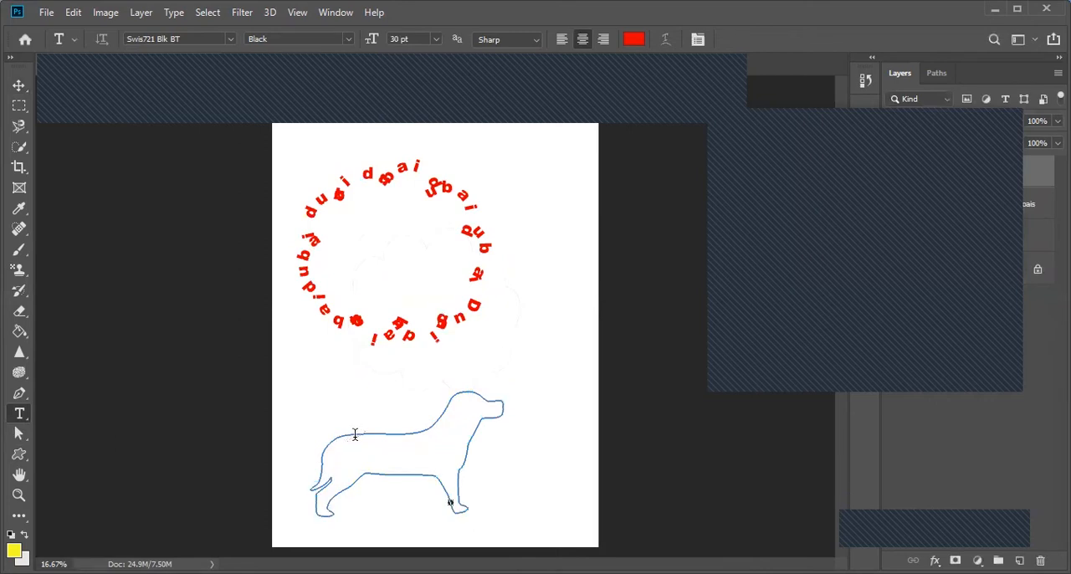
pyautogui.click(355, 434)
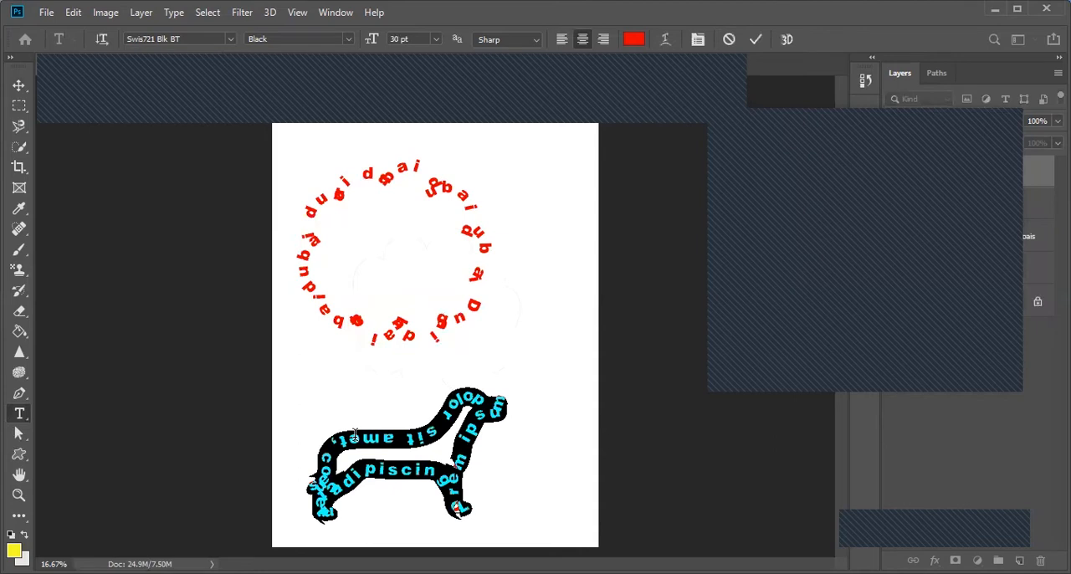
pyautogui.write('ssssssssssssssssssssssssssssss')
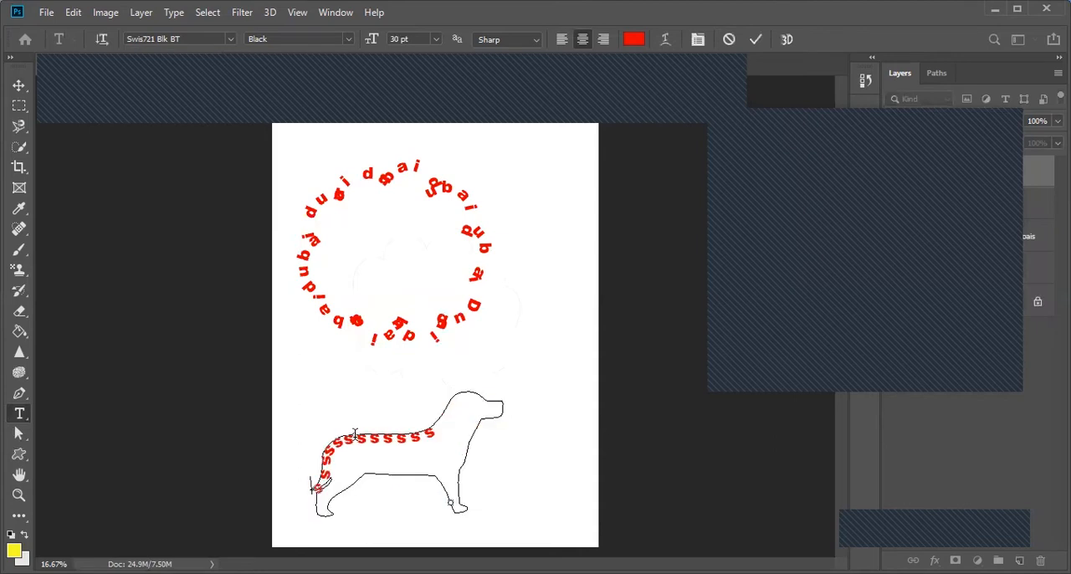
pyautogui.write('ssssssssssssssssssssssssssssssssssss')
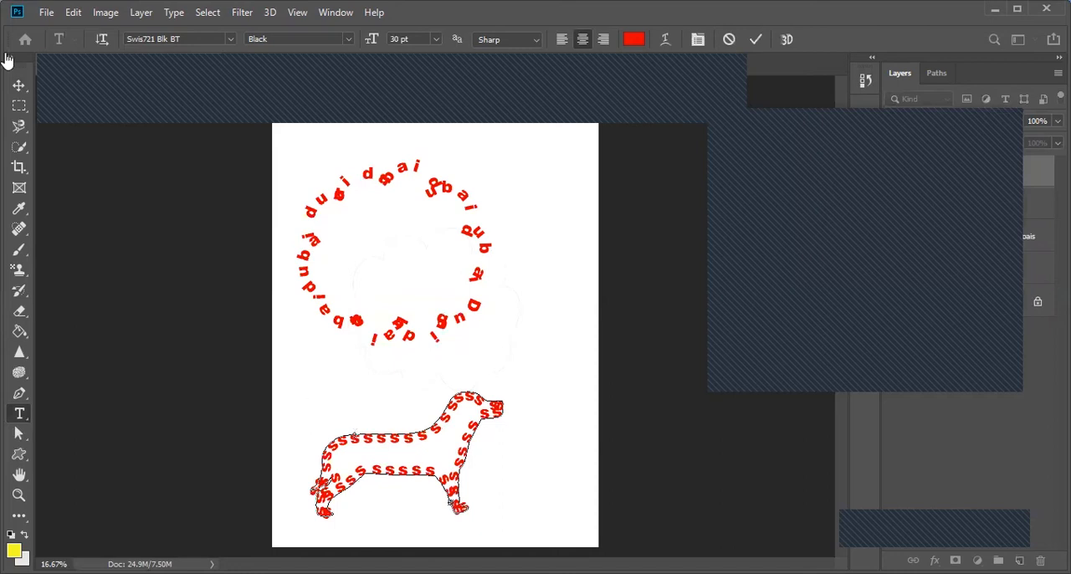
pyautogui.click(19, 85)
pyautogui.moveTo(444, 424); pyautogui.dragTo(540, 222)
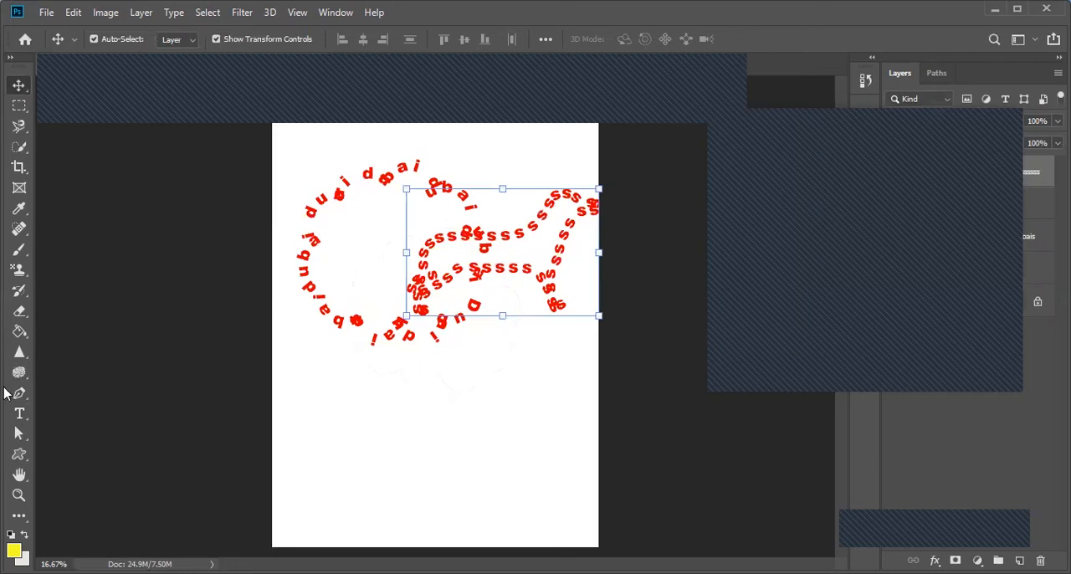
# Step: Draw a second, larger dog shape about 1756 by 1147 px in the lower part of the page with no fill
pyautogui.click(21, 419)
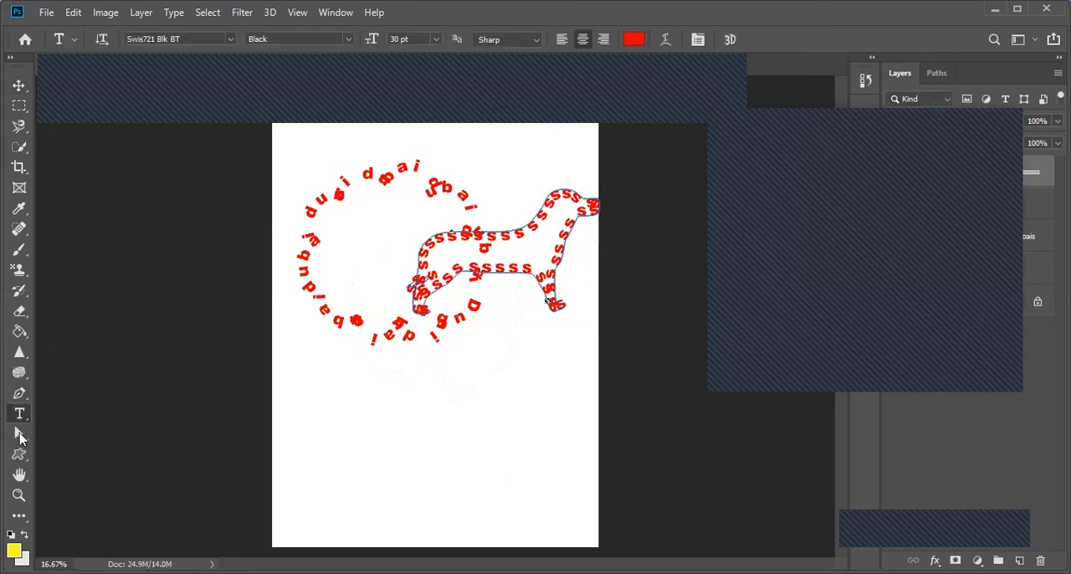
pyautogui.click(22, 456)
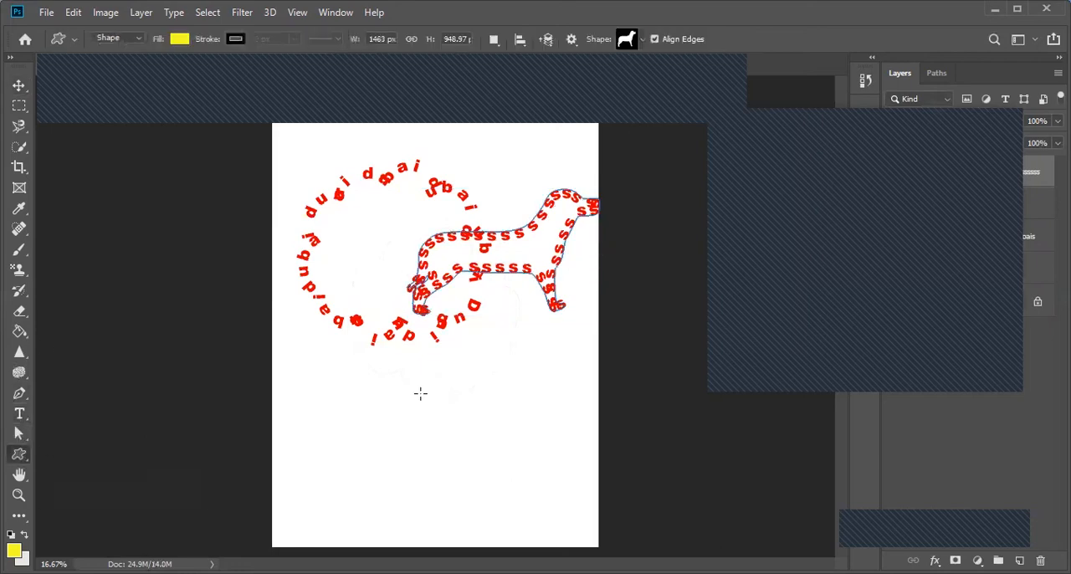
pyautogui.moveTo(322, 385); pyautogui.dragTo(550, 539)
pyautogui.click(181, 39)
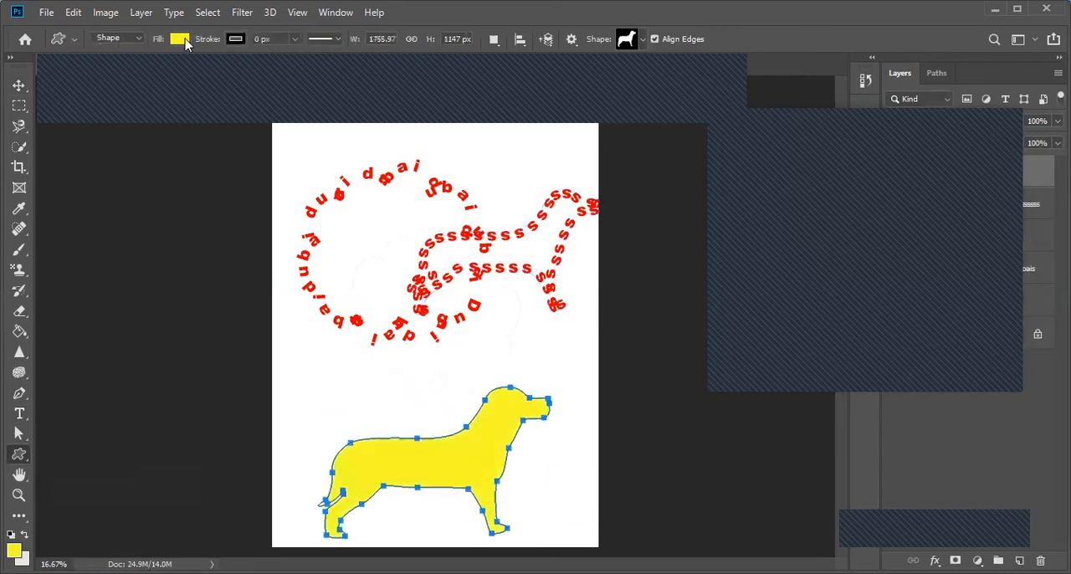
pyautogui.click(113, 78)
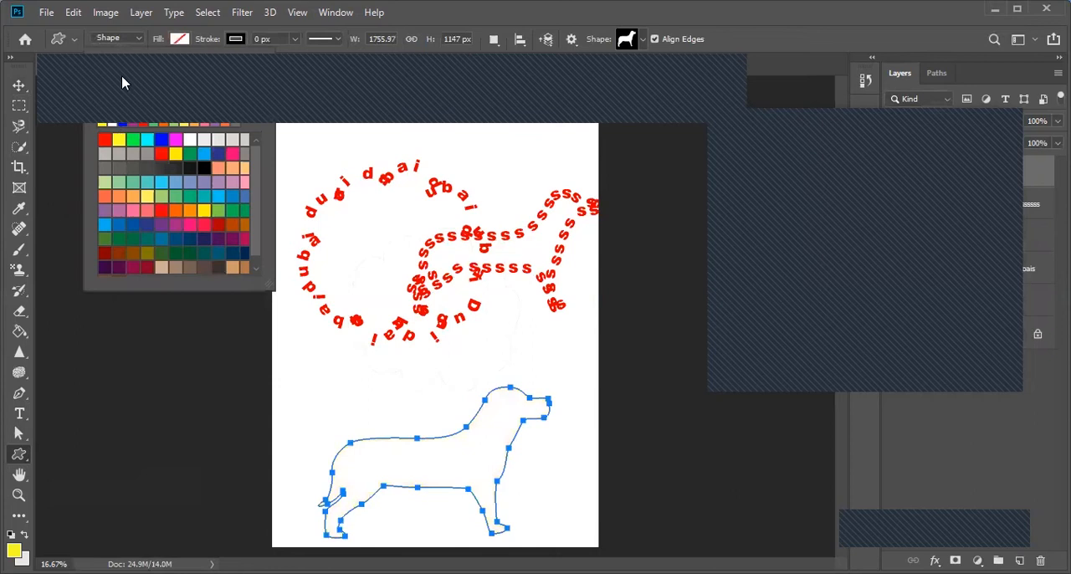
# Step: Place text inside the lower dog shape and fill the shape with repeated "s" letters
pyautogui.click(19, 413)
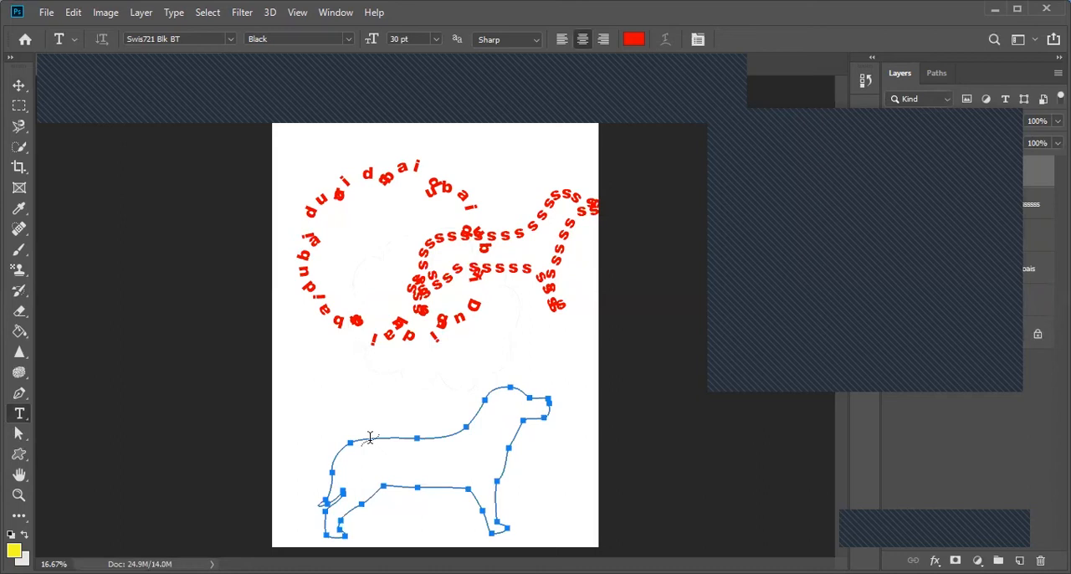
pyautogui.click(358, 449)
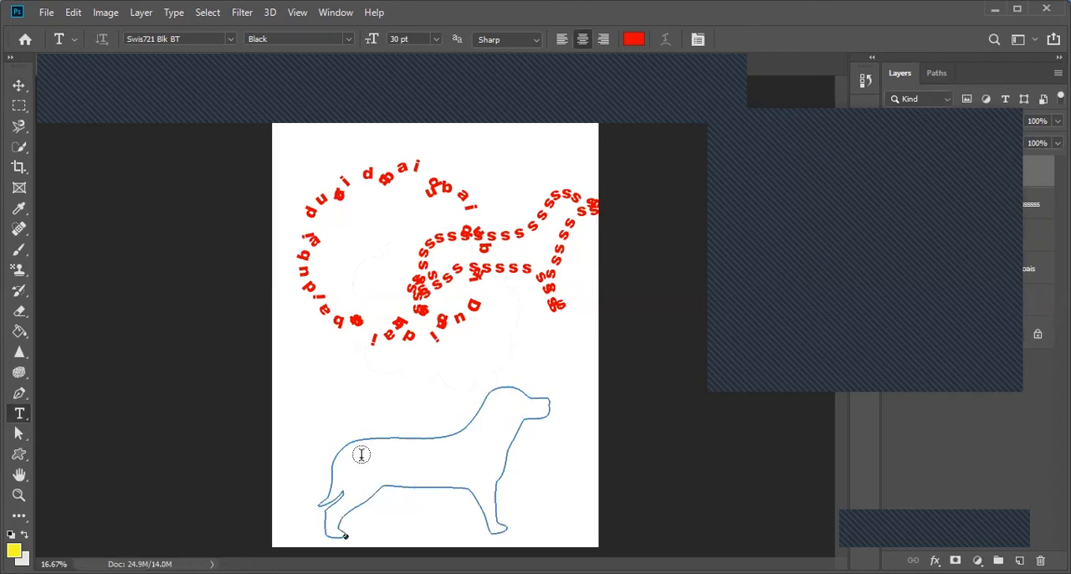
pyautogui.click(361, 456)
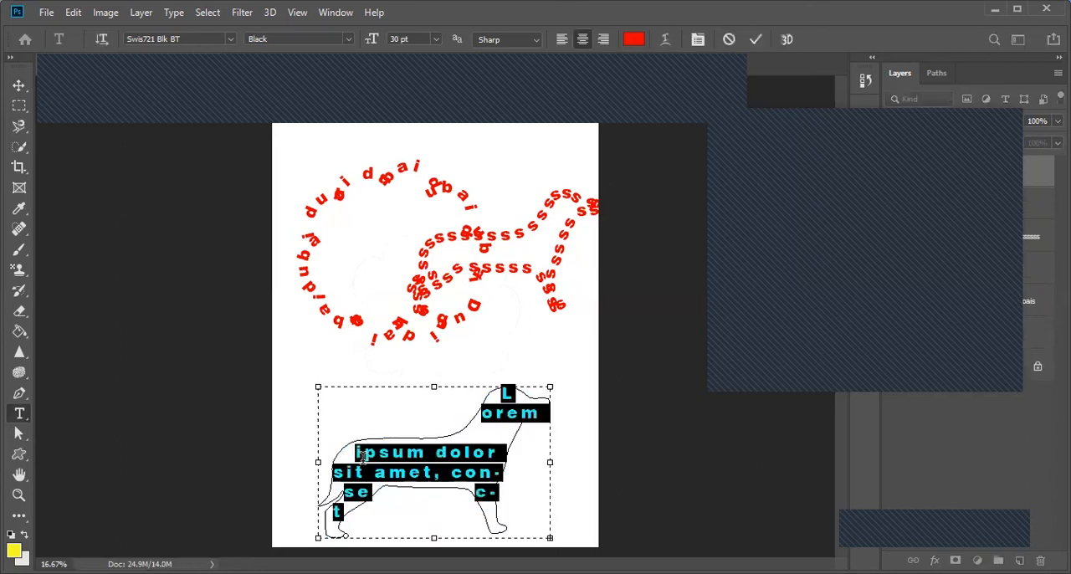
pyautogui.write('sssssssssssss')
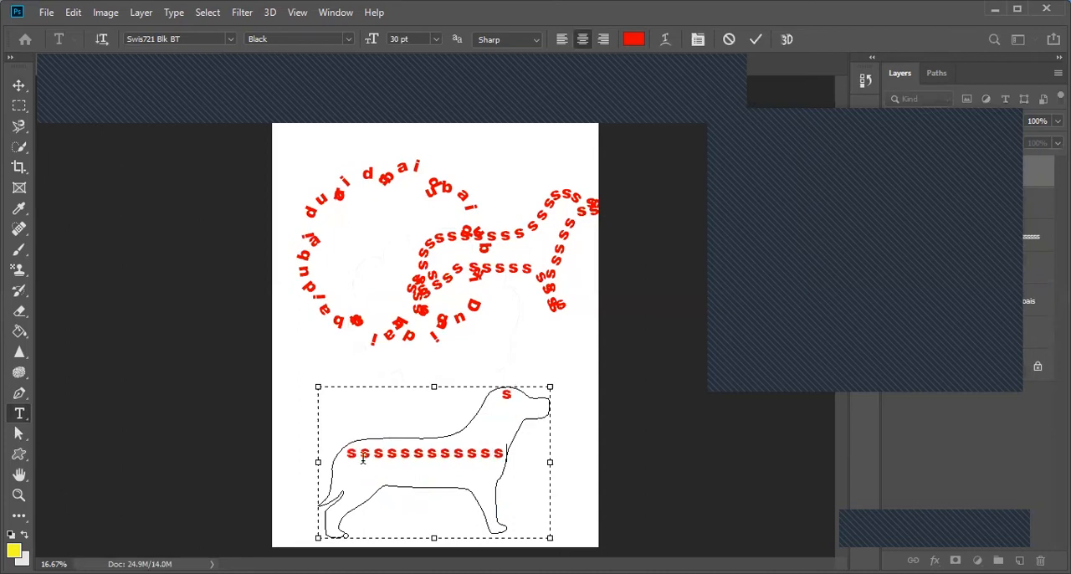
pyautogui.write('sssssssssssssssssssssssssssssssssssss')
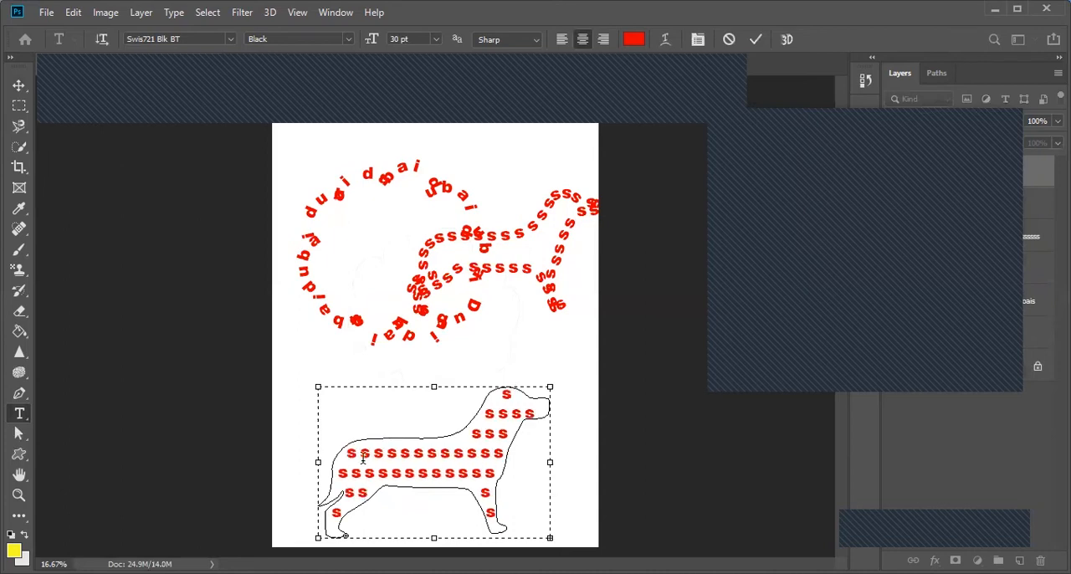
# Step: Set all of the text inside the dog to a font size of 12 pt
pyautogui.moveTo(363, 458); pyautogui.dragTo(375, 471)
pyautogui.hotkey('ctrl', 'a')
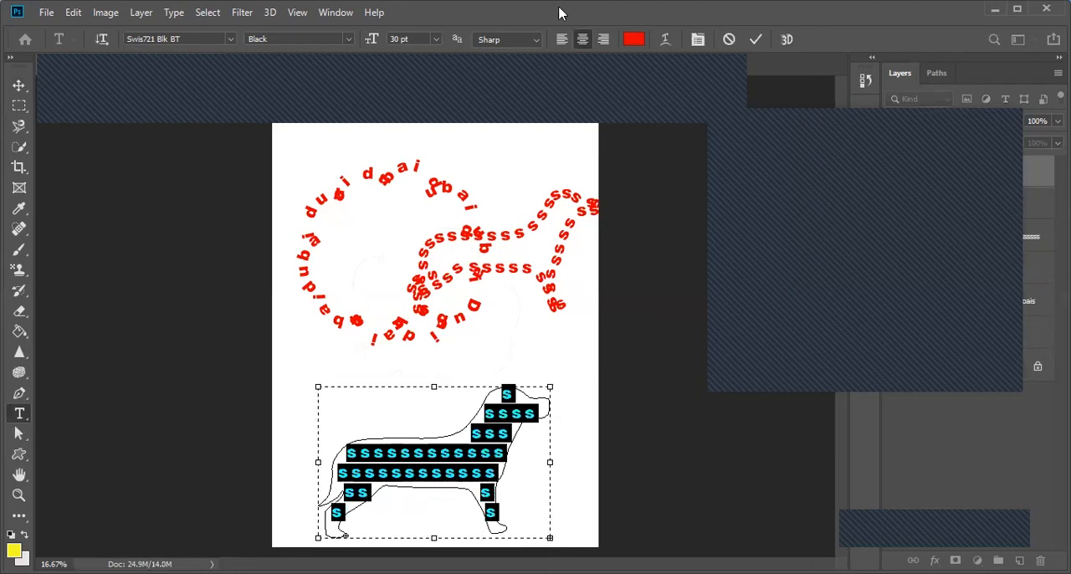
pyautogui.click(434, 39)
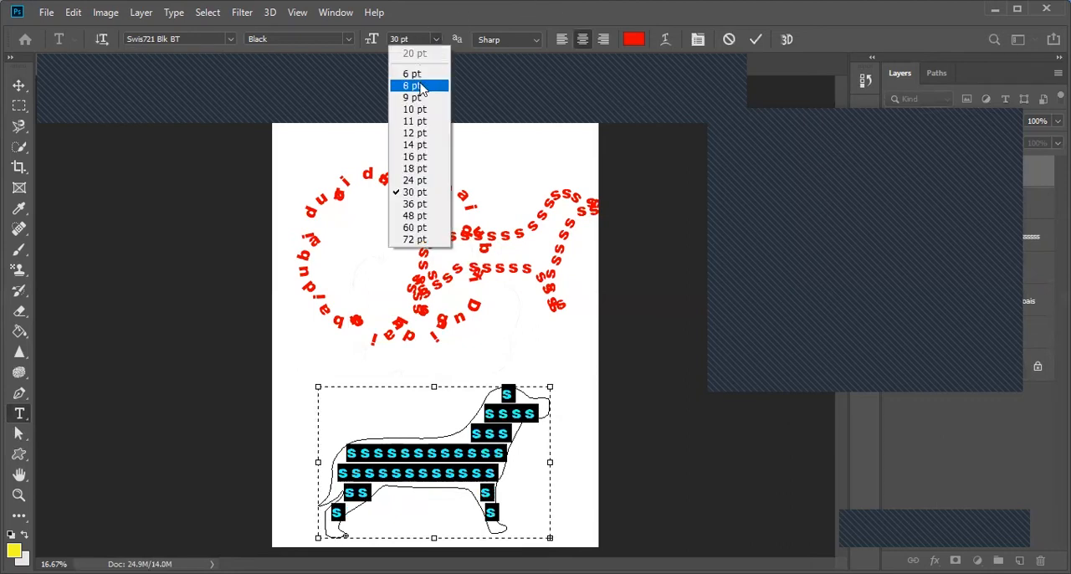
pyautogui.click(418, 133)
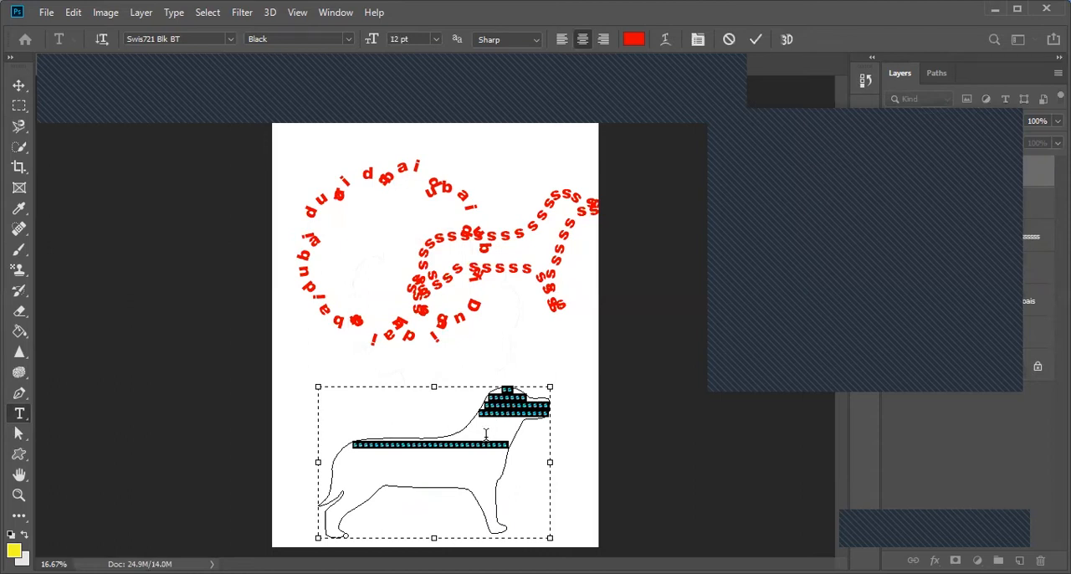
# Step: Add more "s" letters until the text fills the whole dog down to its feet, and finish the text edit
pyautogui.press('BackSpace')
pyautogui.write('ssssssssssssssssssssssssssssssssssssssssssssssssssssssssssssssssssssss')
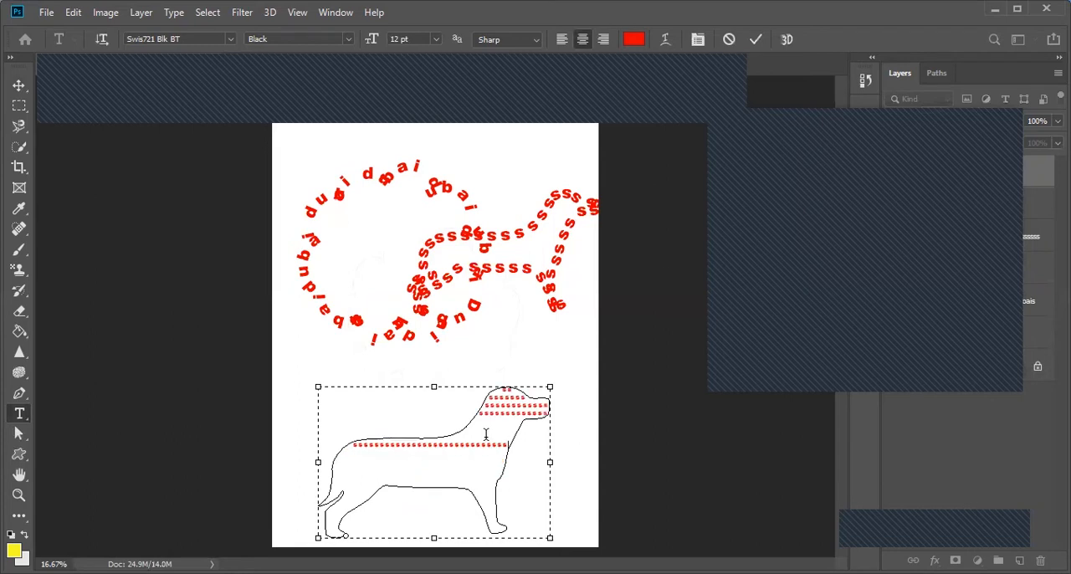
pyautogui.write('ssssssssssssssssssssssssssssssssssssssssssssssssssssssssssssssssssssss')
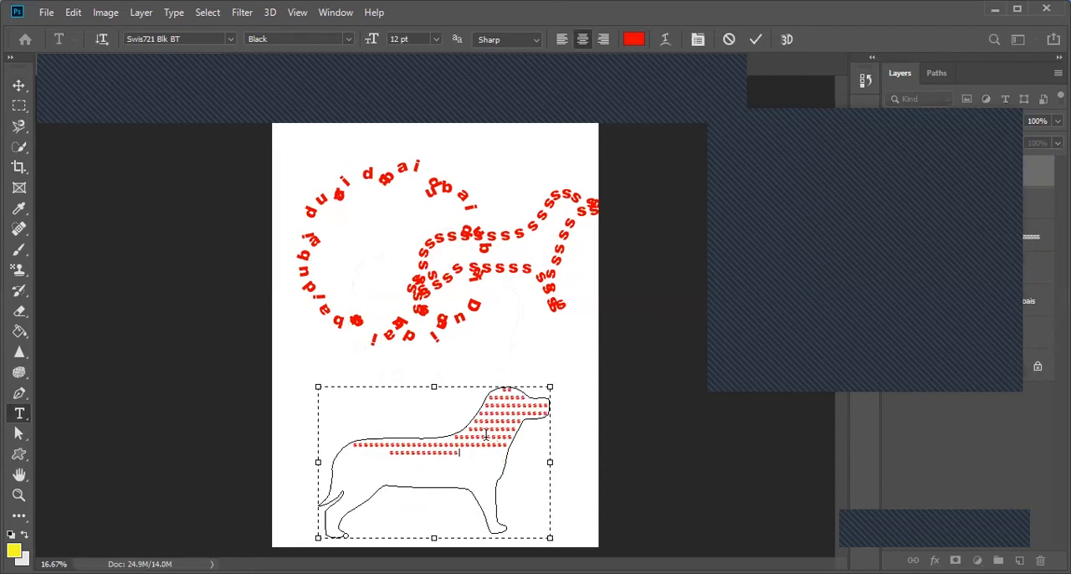
pyautogui.write('ssssssssssssssssssssssssssssssssssssssssssssssssssssssssssssssssssssssssssssssssssssssssssssssssssssss')
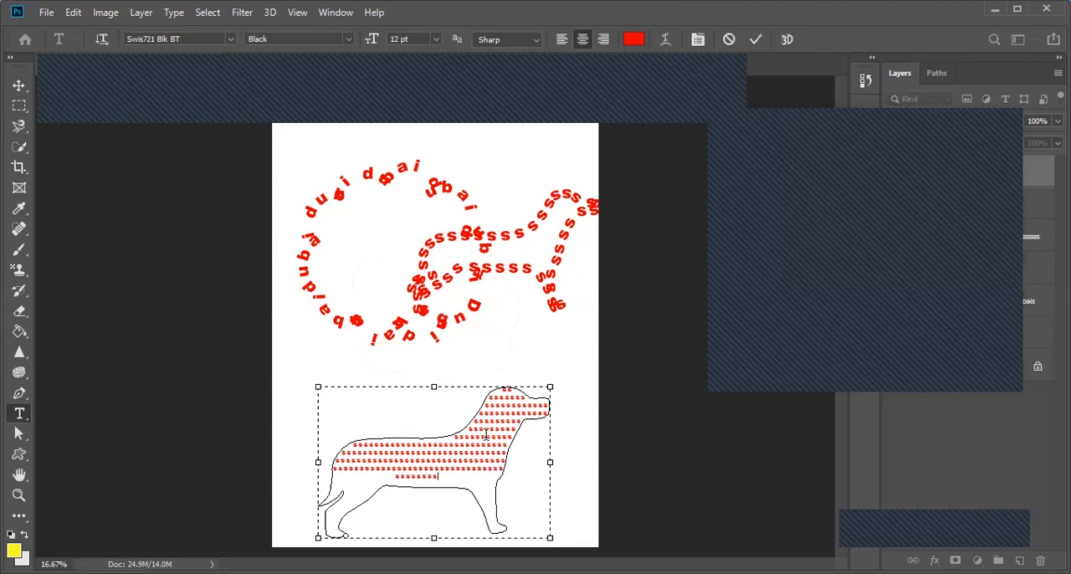
pyautogui.write('ssssssssssssssssssssssssssssssssssssssssssssssssssssssssss')
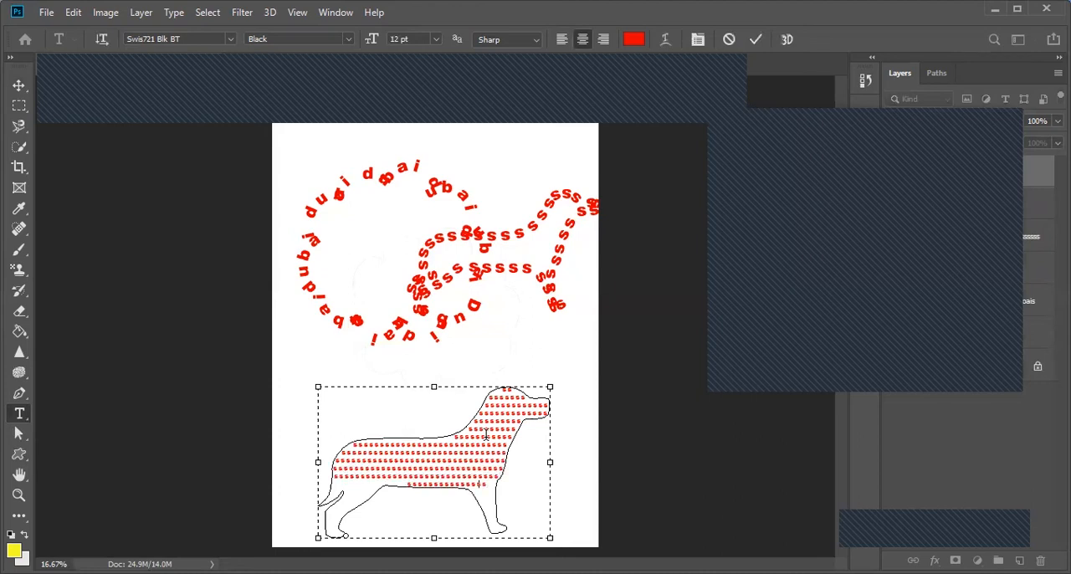
pyautogui.write('ssssssssssss')
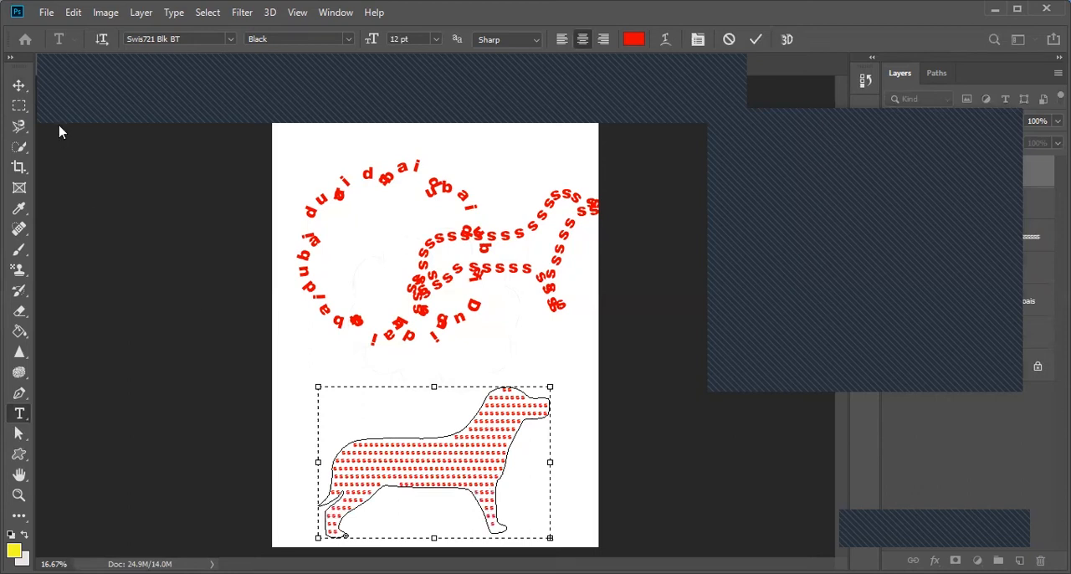
pyautogui.click(18, 86)
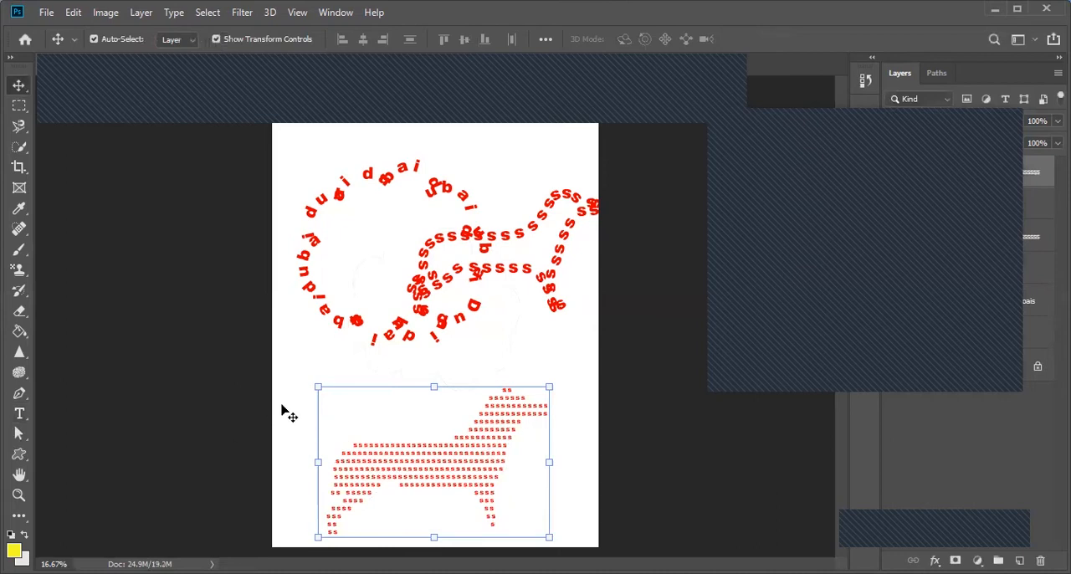
# Step: Select the Shape 3 dog layer and set its stroke width to about 21 px
pyautogui.click(450, 459)
pyautogui.click(19, 432)
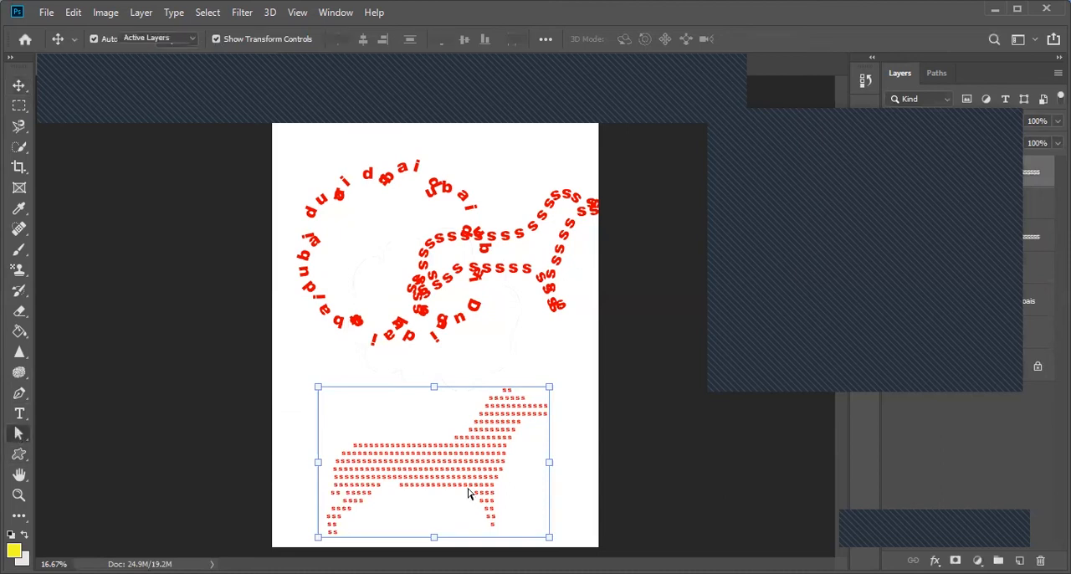
pyautogui.click(469, 494)
pyautogui.click(449, 439)
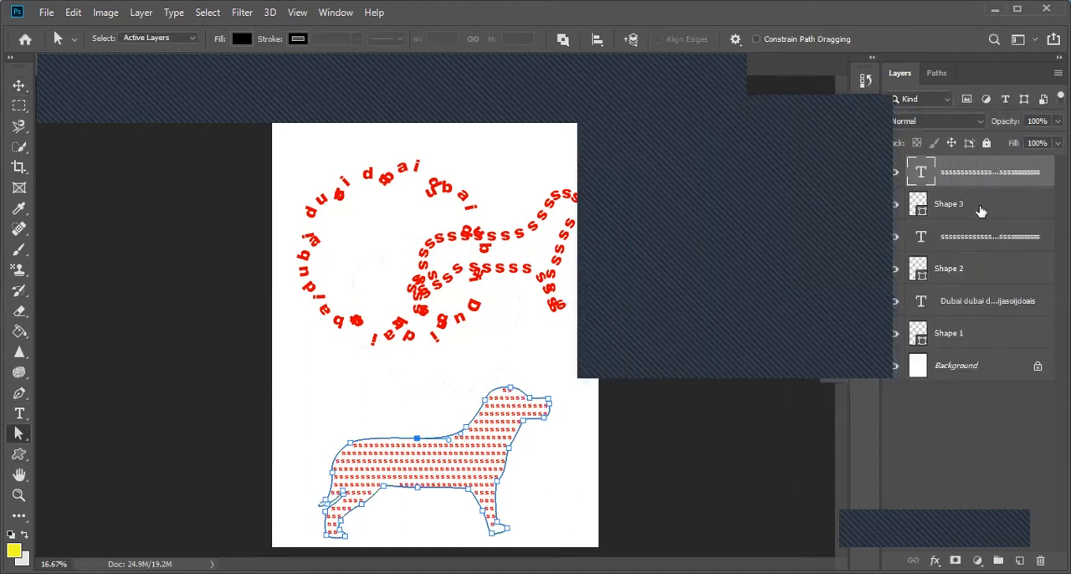
pyautogui.click(981, 210)
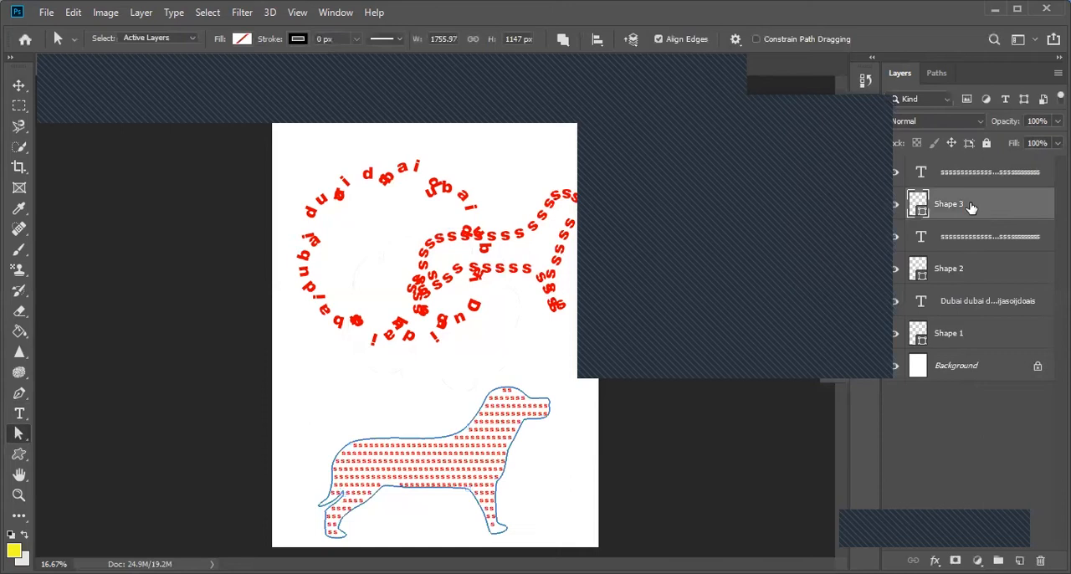
pyautogui.click(356, 41)
pyautogui.moveTo(356, 60); pyautogui.dragTo(375, 65)
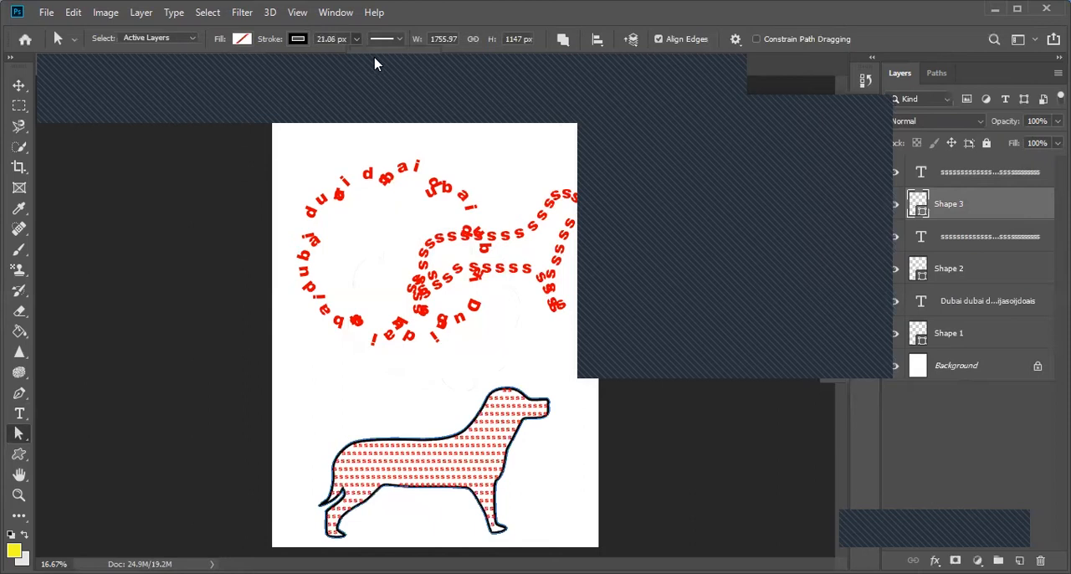
# Step: Try green as the dog outline's stroke color and settle on gray
pyautogui.click(303, 43)
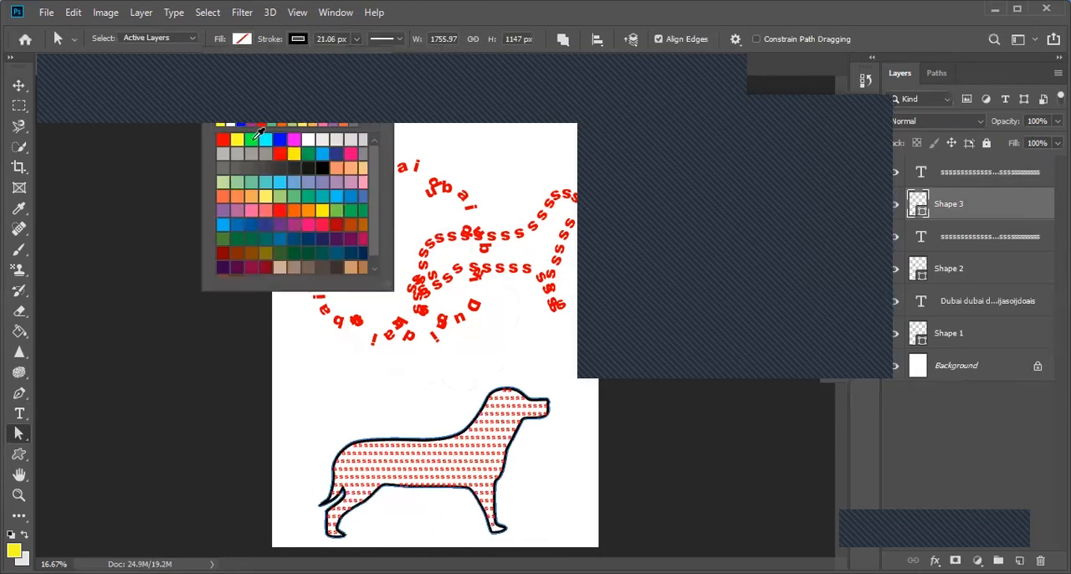
pyautogui.click(252, 140)
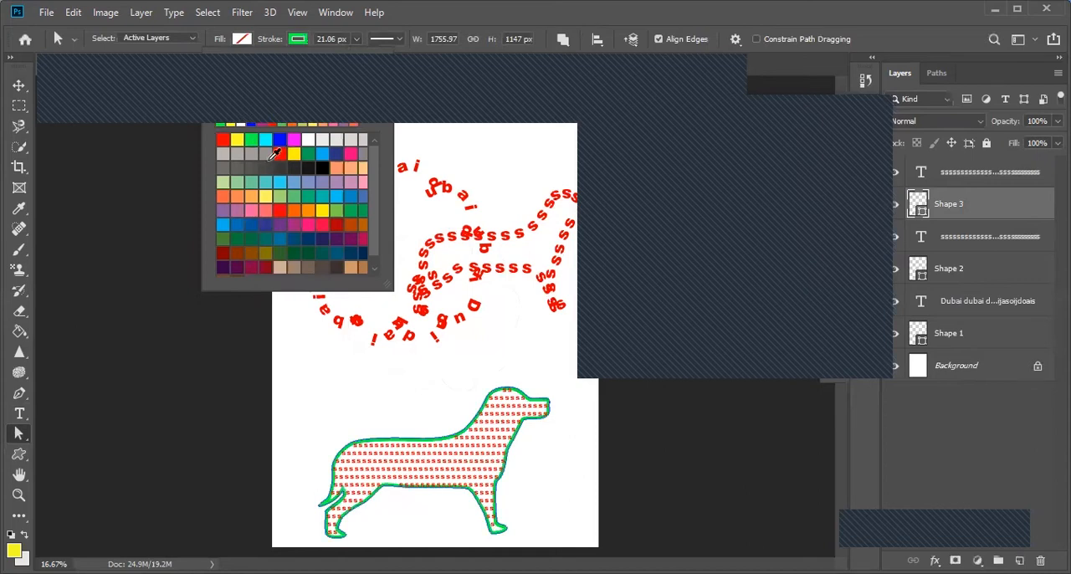
pyautogui.click(265, 154)
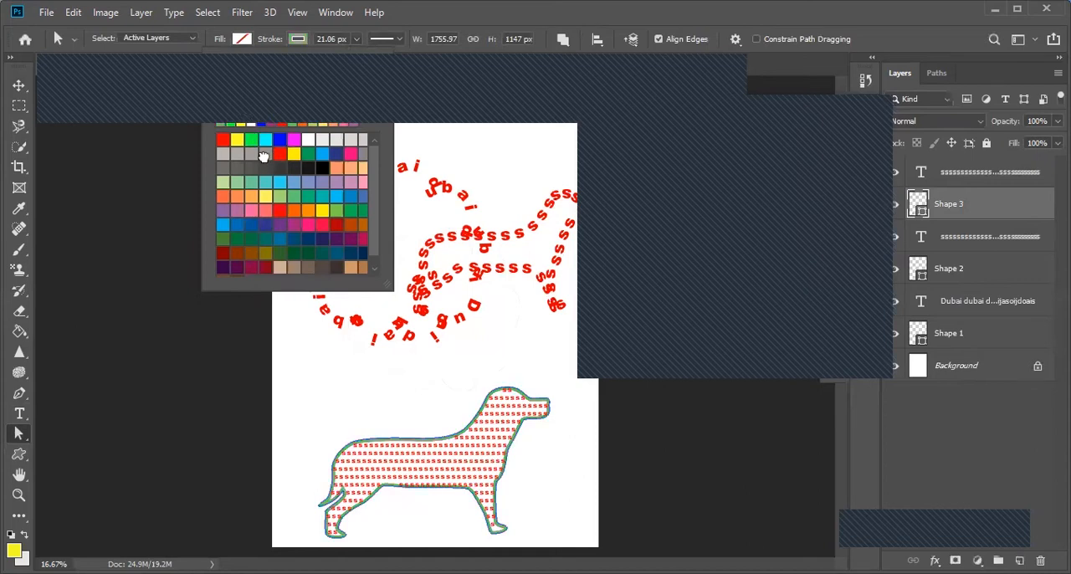
# Step: Move the dog-shaped text off its gray outline, return it to its place inside the outline, and apply the transform
pyautogui.click(18, 87)
pyautogui.moveTo(419, 455); pyautogui.dragTo(485, 462)
pyautogui.click(442, 474)
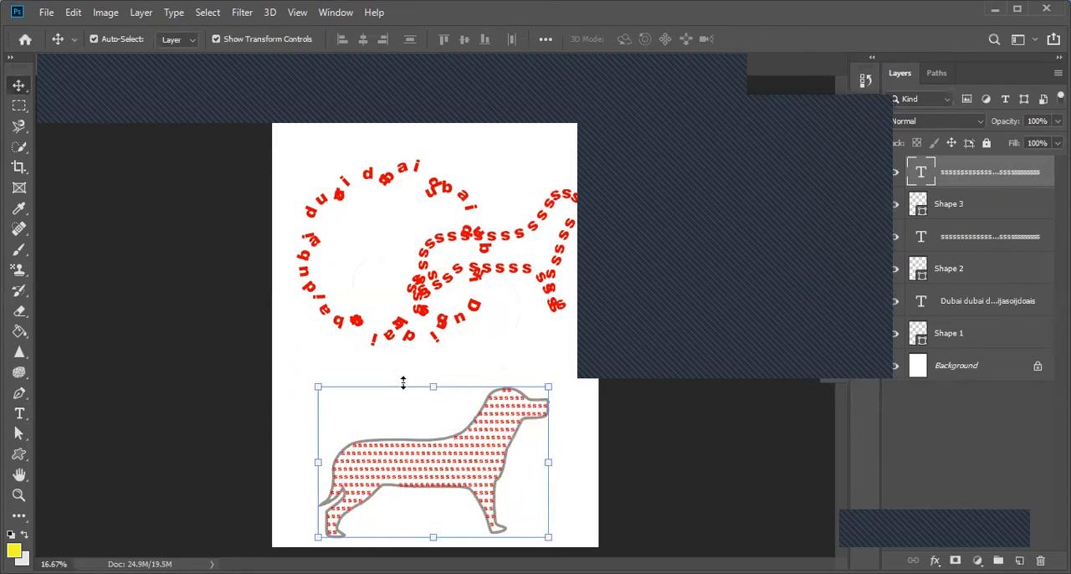
pyautogui.click(321, 383)
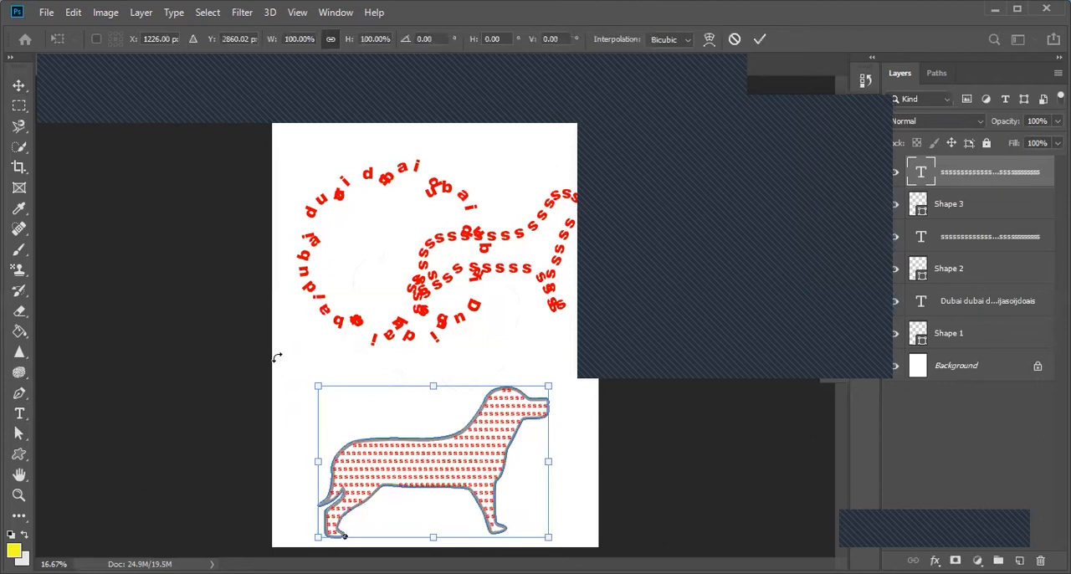
pyautogui.moveTo(384, 419); pyautogui.dragTo(433, 423)
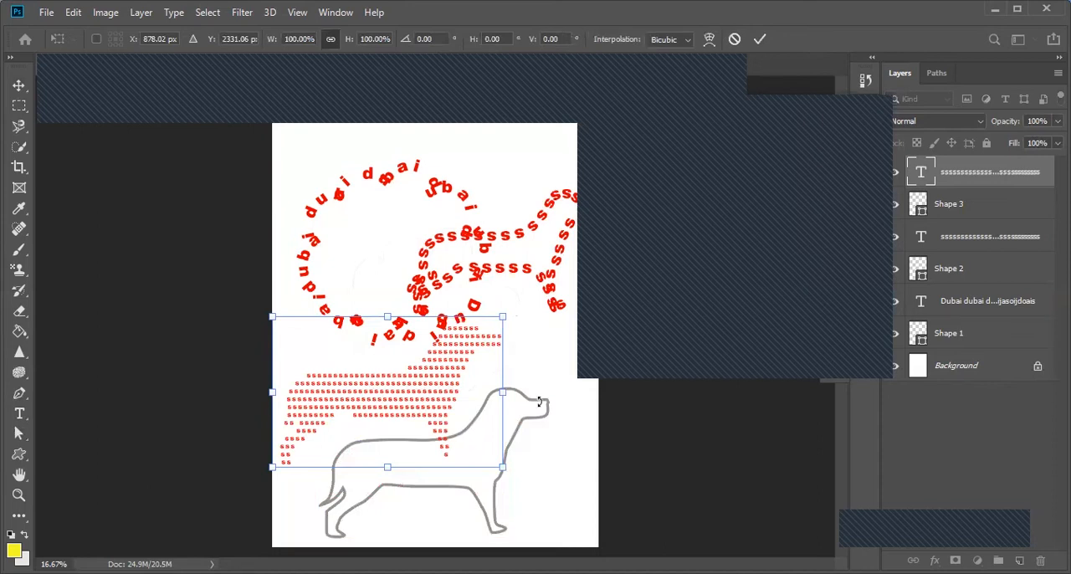
pyautogui.moveTo(407, 400); pyautogui.dragTo(452, 469)
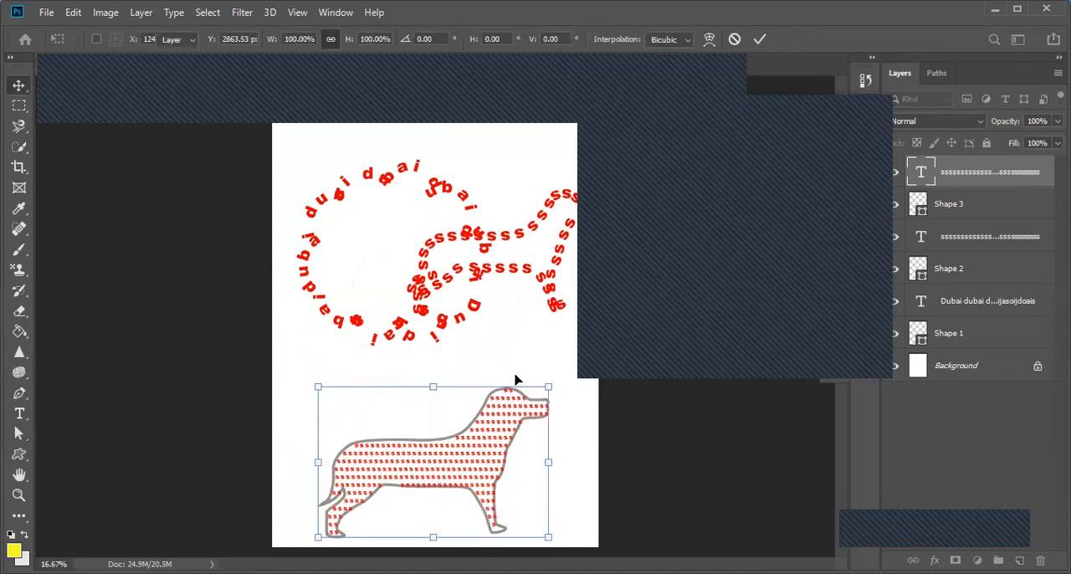
pyautogui.press('Return')
# Step: Select the filled dog's text and outline together and move them to the page's upper-left corner
pyautogui.moveTo(295, 385); pyautogui.dragTo(436, 449)
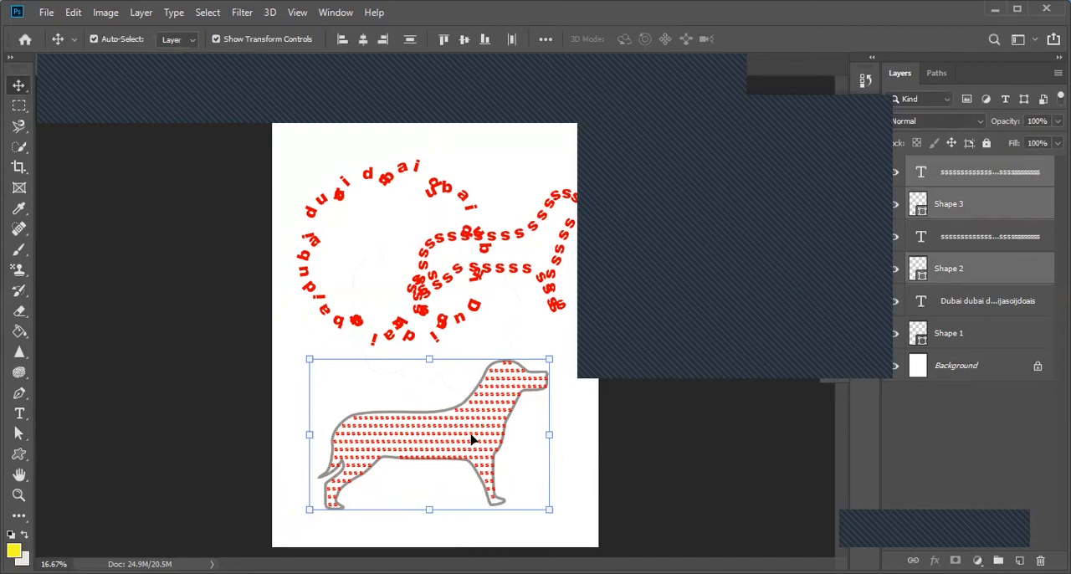
pyautogui.moveTo(472, 438); pyautogui.dragTo(299, 205)
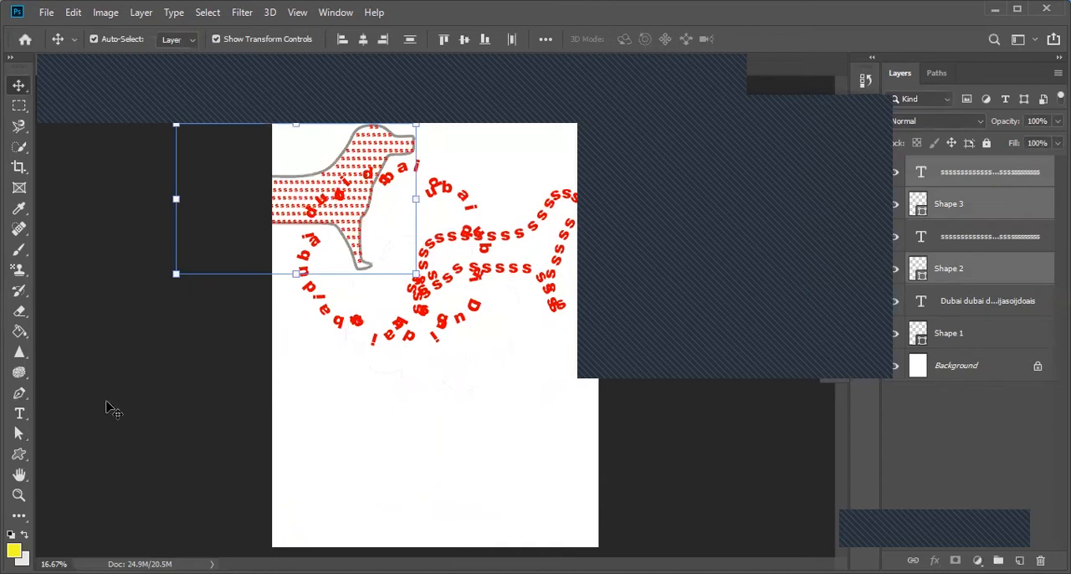
# Step: Add the text line "united state arab emirates" in the empty lower part of the page and shift it fully onto the page
pyautogui.click(19, 413)
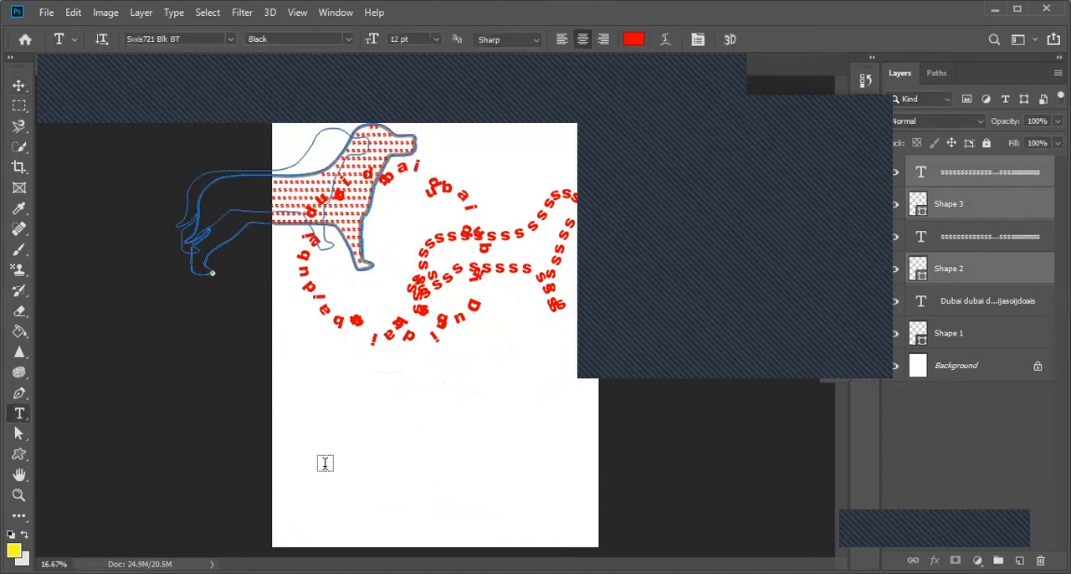
pyautogui.click(324, 463)
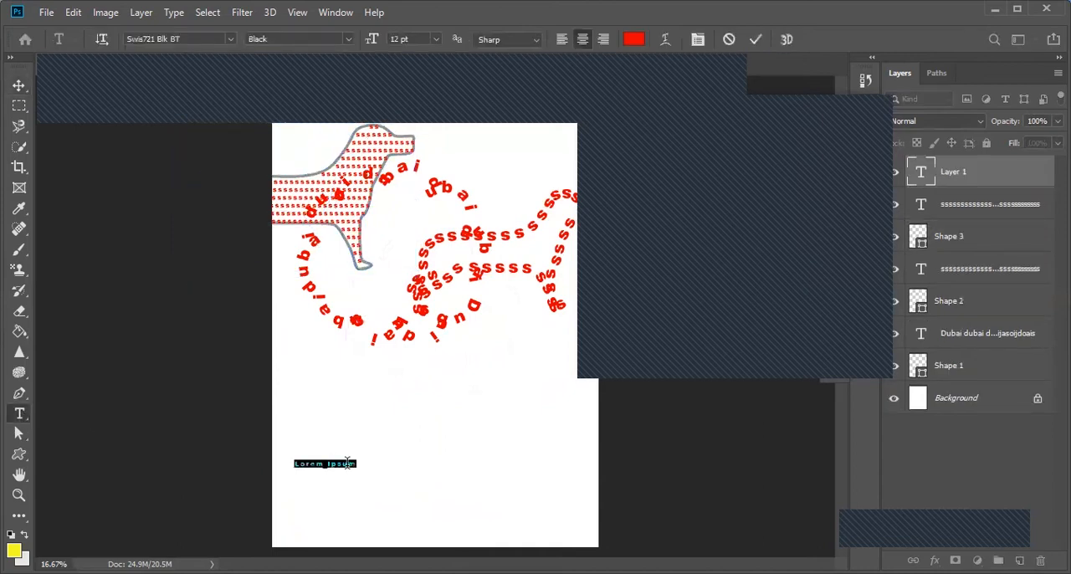
pyautogui.write('uaited stat')
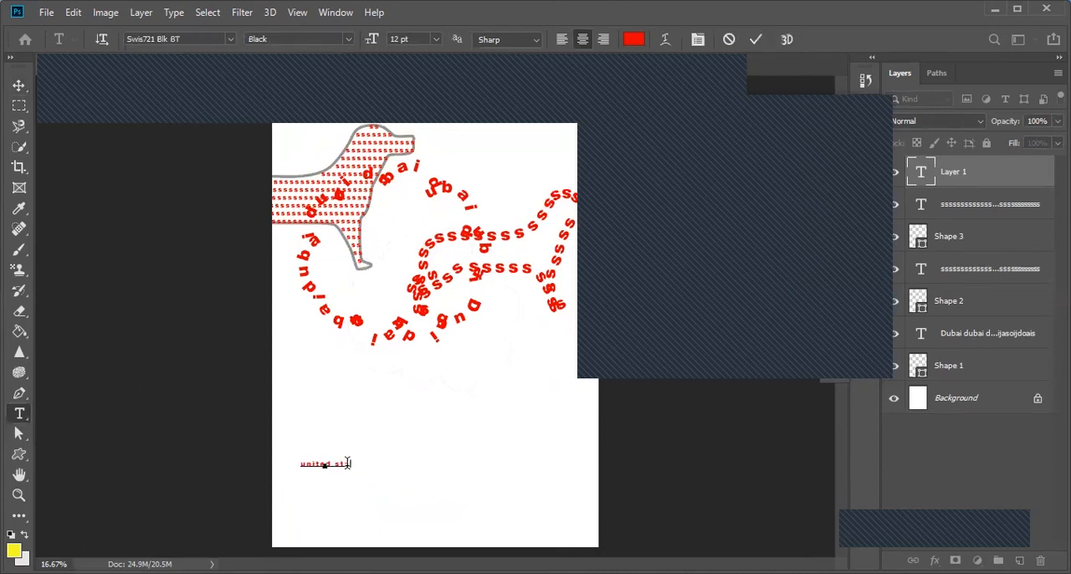
pyautogui.write('es arab emirates')
pyautogui.click(19, 85)
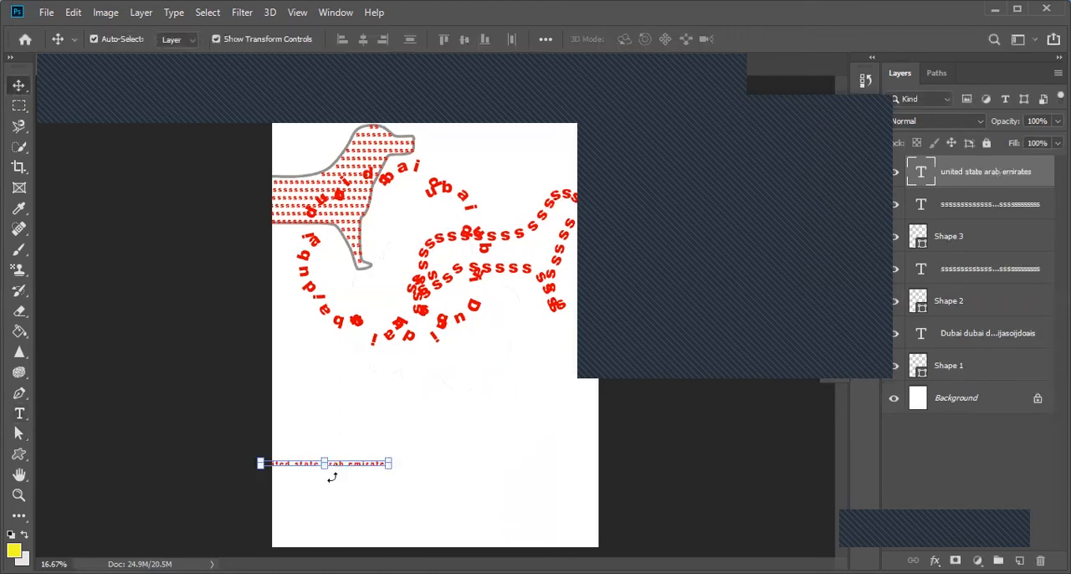
pyautogui.moveTo(352, 465); pyautogui.dragTo(438, 439)
# Step: Set the whole "united state arab emirates" line to 24 pt and center it across the lower part of the page
pyautogui.doubleClick(359, 439)
pyautogui.press('BackSpace')
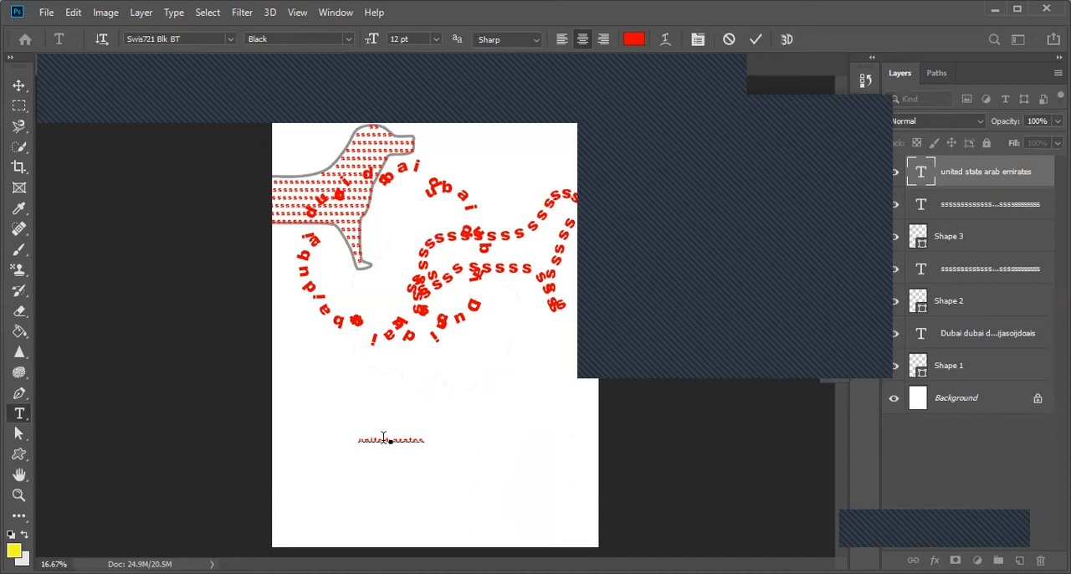
pyautogui.hotkey('ctrl', 'z')
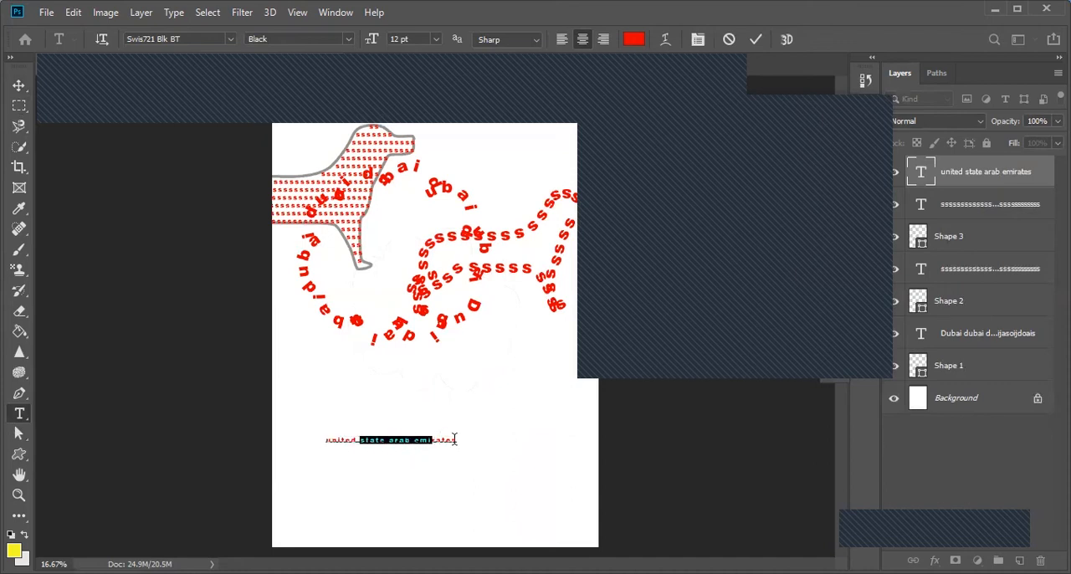
pyautogui.moveTo(455, 439); pyautogui.dragTo(201, 438)
pyautogui.click(436, 39)
pyautogui.click(416, 180)
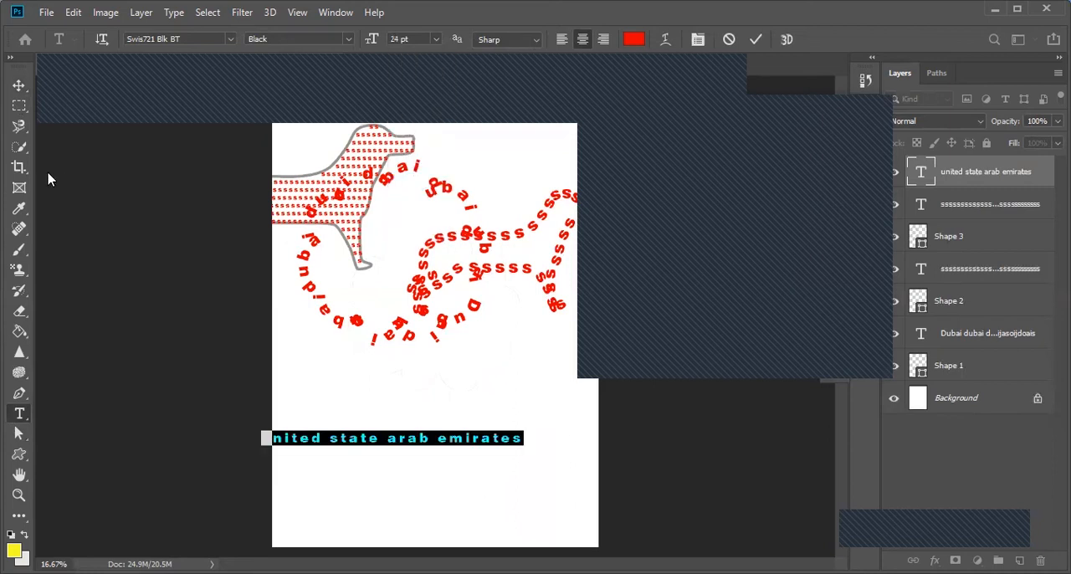
pyautogui.click(18, 86)
pyautogui.moveTo(425, 446); pyautogui.dragTo(470, 436)
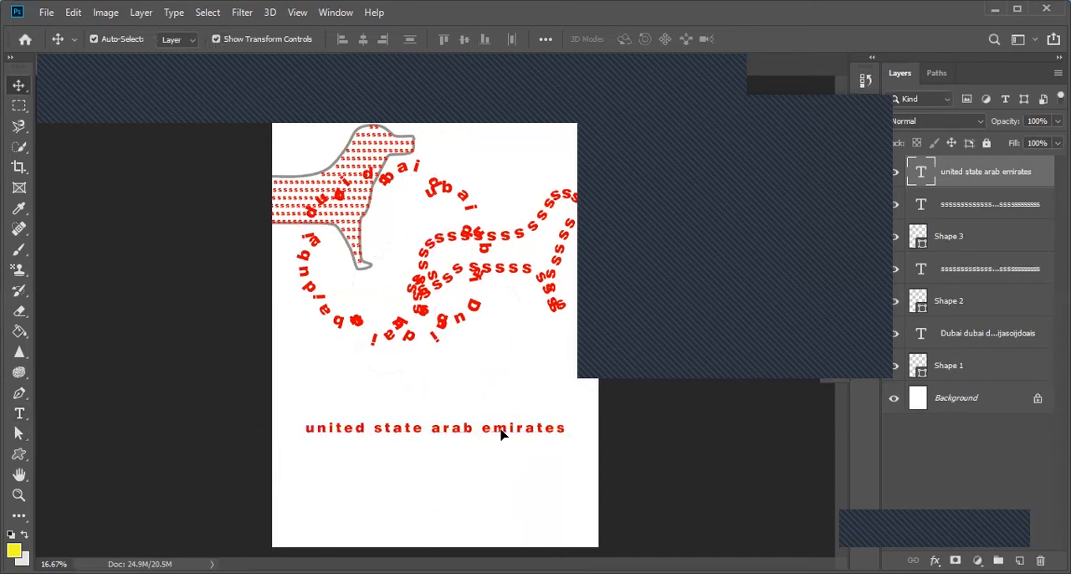
pyautogui.click(165, 15)
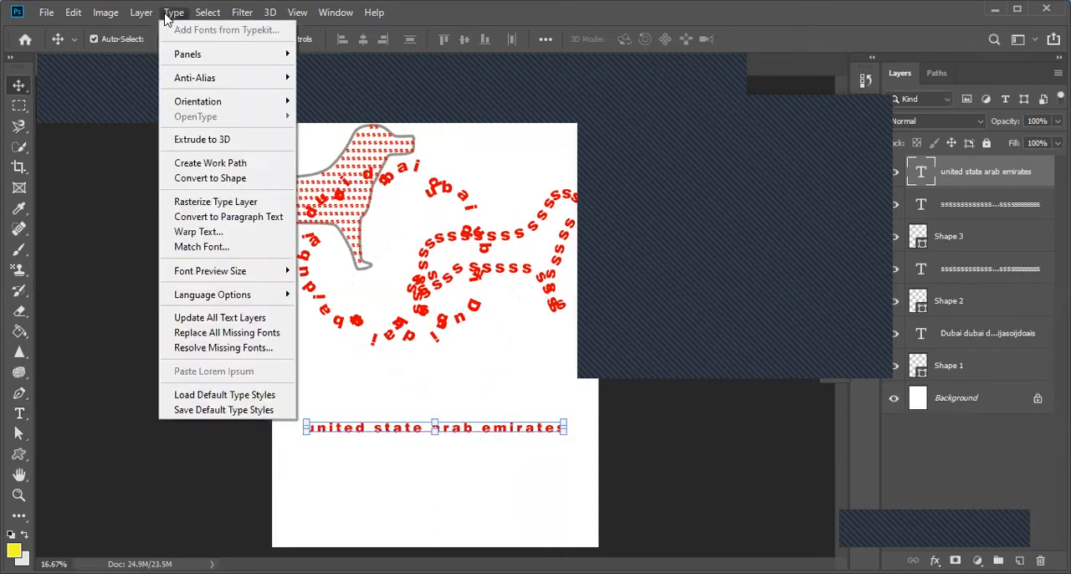
pyautogui.click(197, 232)
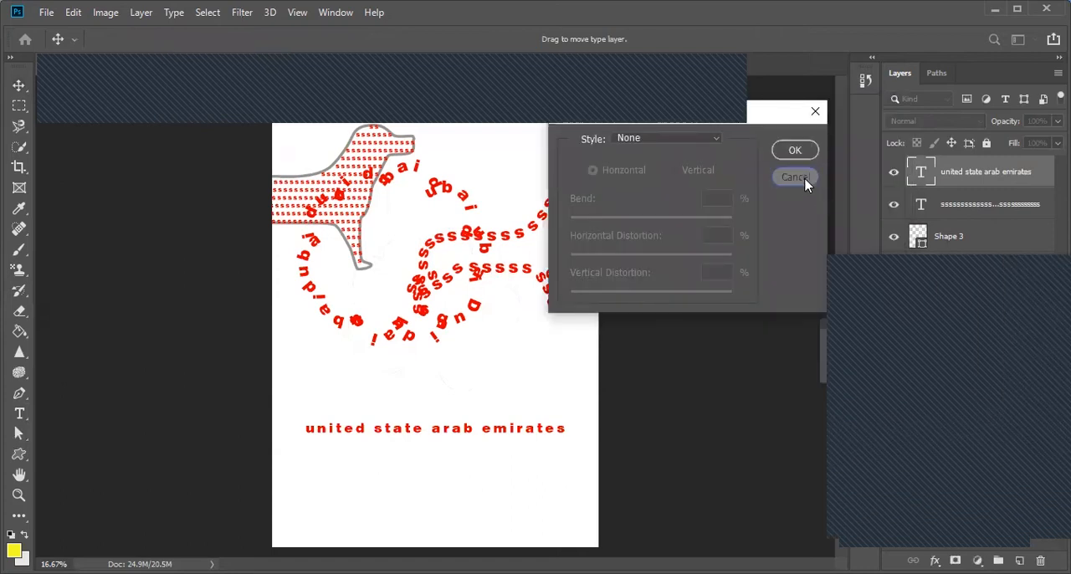
pyautogui.click(806, 182)
# Step: Warp the "united state arab emirates" line with the horizontal Arc style and set its bend to +37%
pyautogui.click(174, 12)
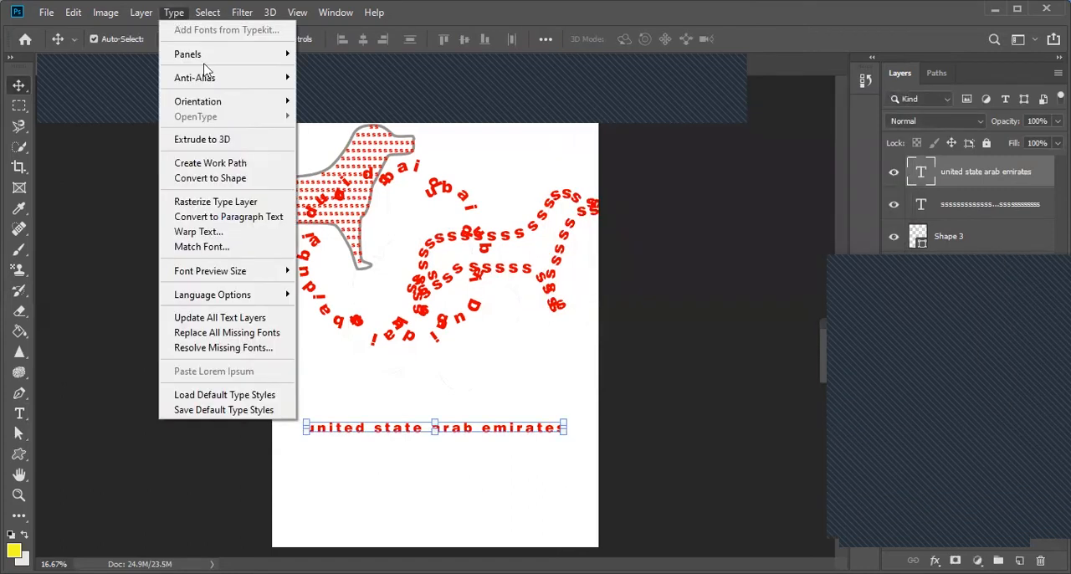
pyautogui.click(214, 236)
pyautogui.click(716, 137)
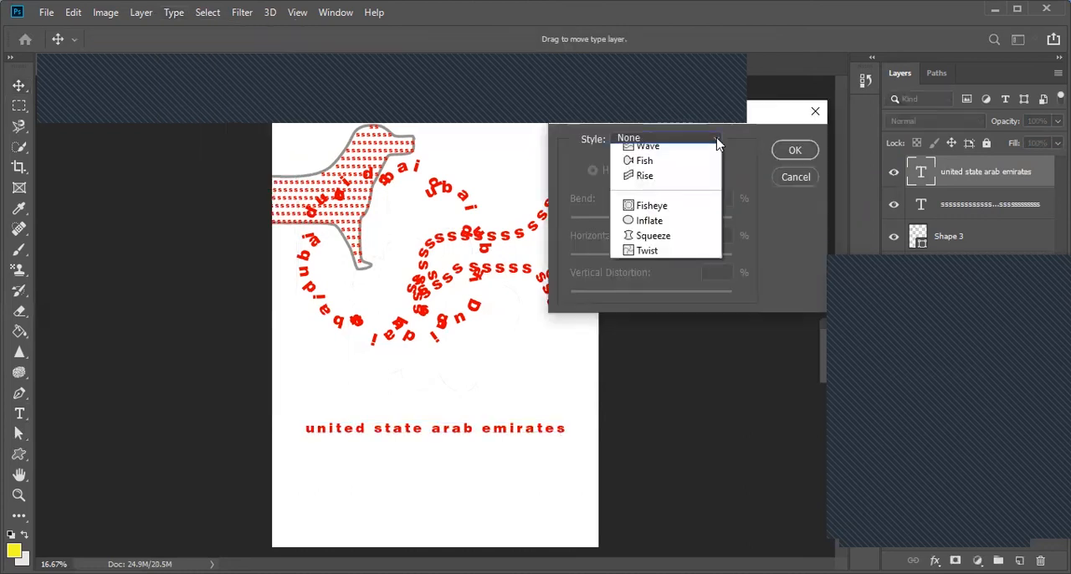
pyautogui.click(669, 196)
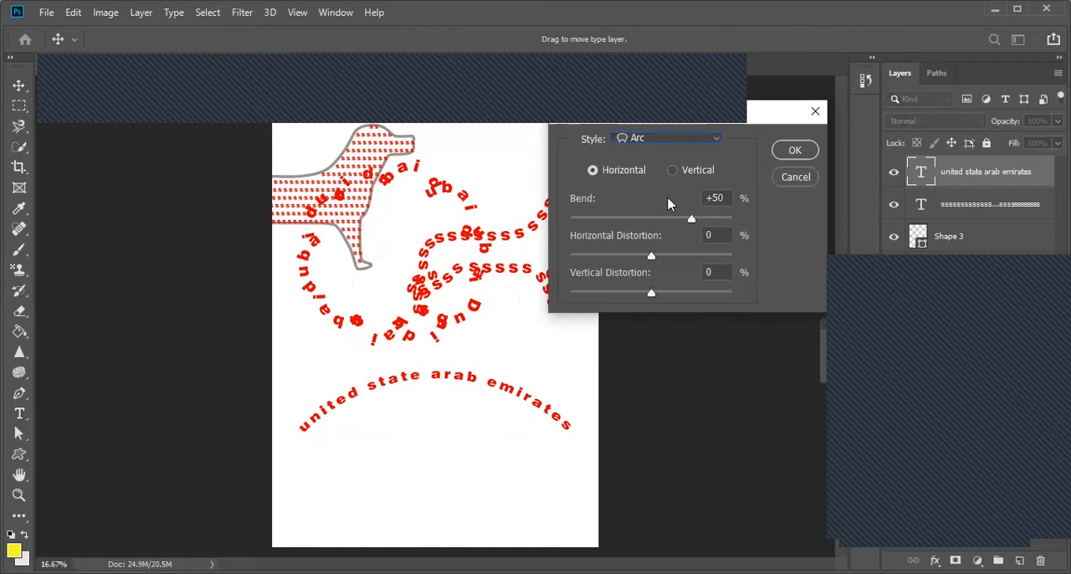
pyautogui.moveTo(691, 218)
pyautogui.mouseDown()
pyautogui.moveTo(711, 223)
pyautogui.moveTo(680, 225)
pyautogui.mouseUp()
# Step: Try the Arc Lower, Arc Upper and Arch warp styles on the text line one after another
pyautogui.click(669, 139)
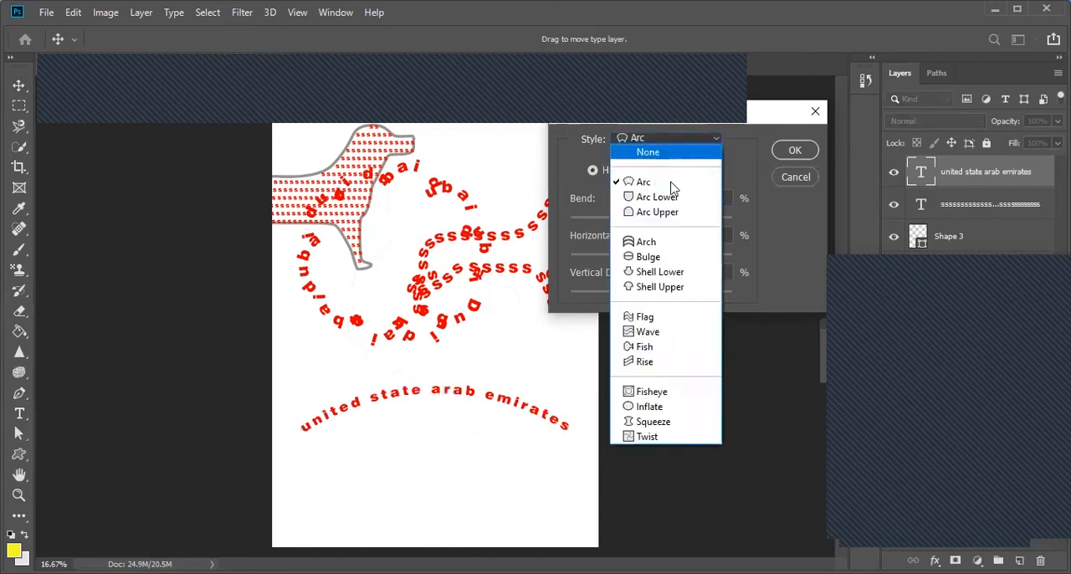
pyautogui.click(665, 197)
pyautogui.click(661, 139)
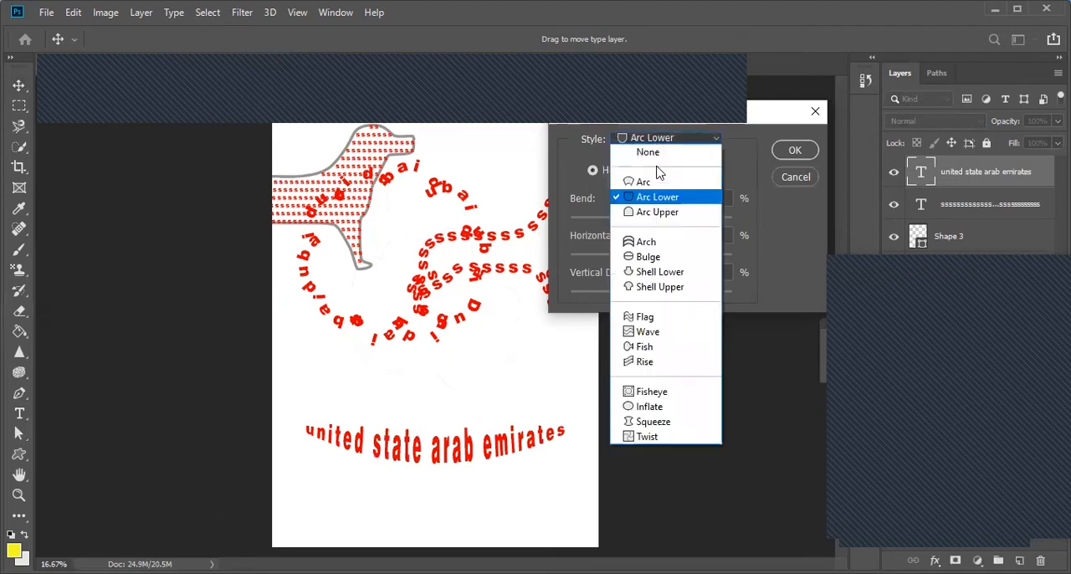
pyautogui.click(657, 214)
pyautogui.click(670, 140)
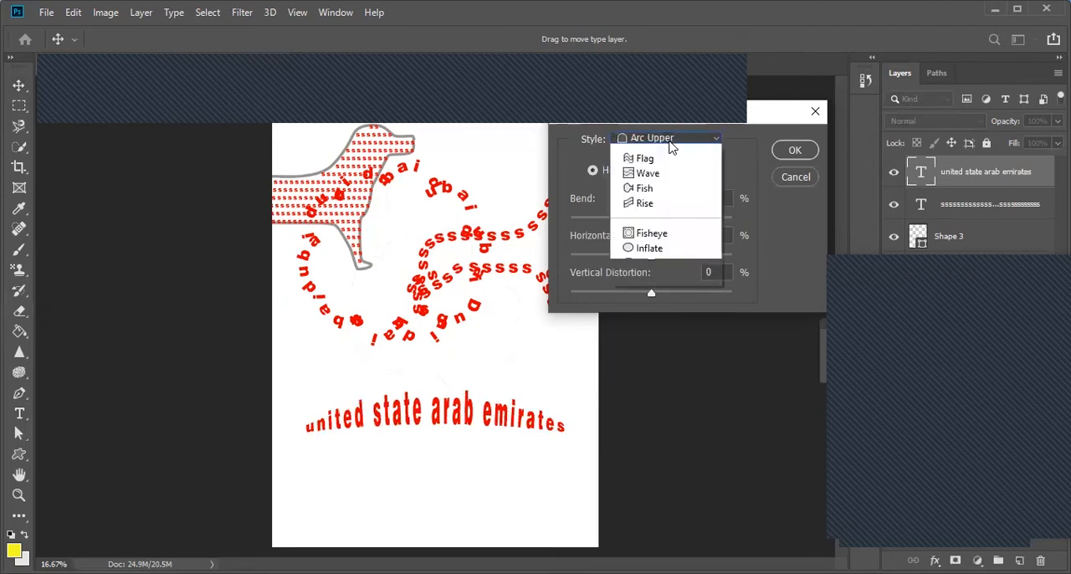
pyautogui.click(665, 243)
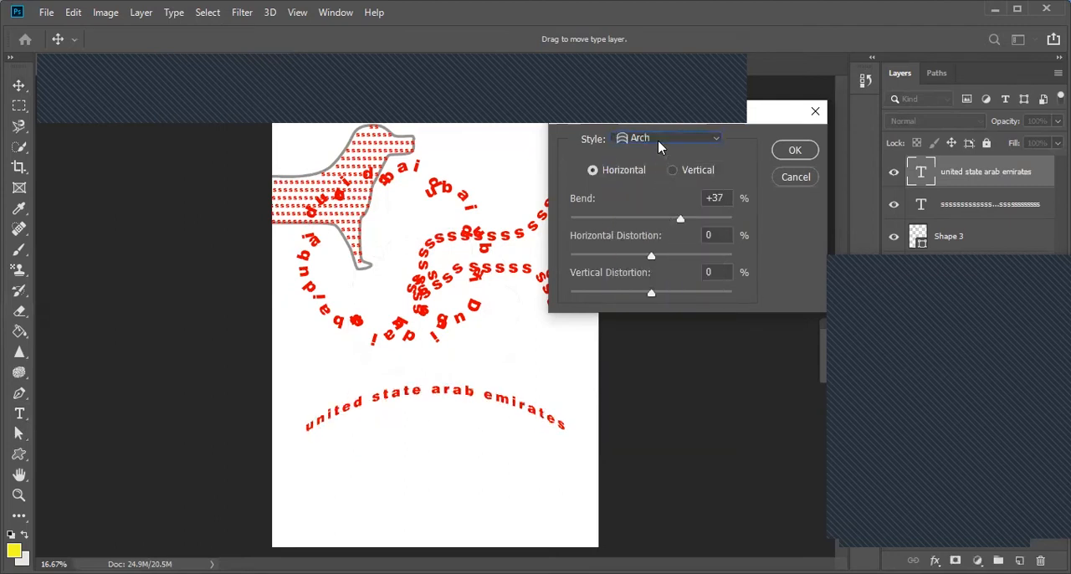
# Step: Warp the text line with the Fish style at a bend of +99% and apply it
pyautogui.click(658, 139)
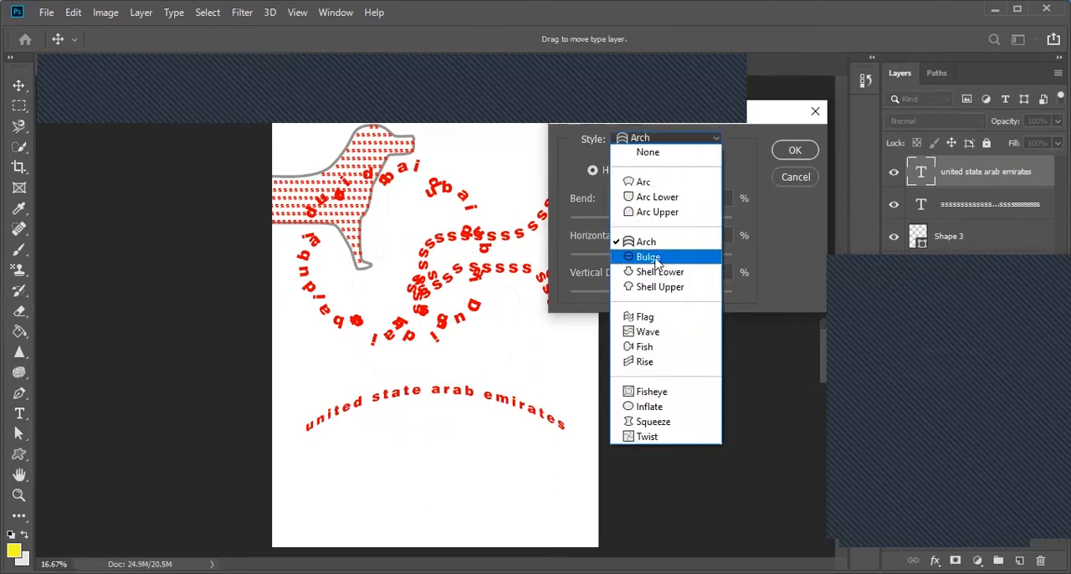
pyautogui.click(658, 348)
pyautogui.moveTo(689, 218); pyautogui.dragTo(735, 215)
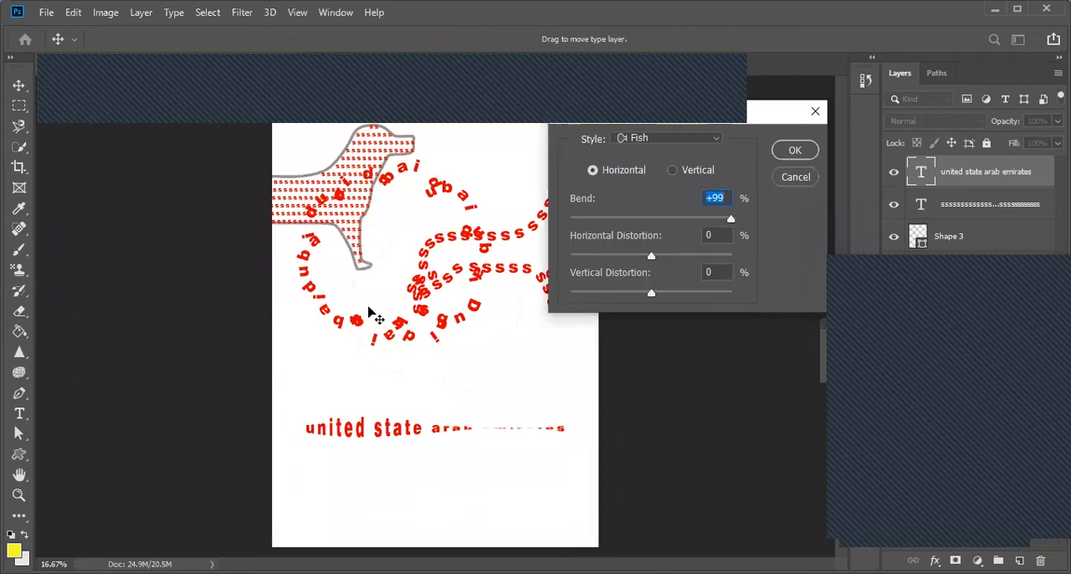
pyautogui.click(800, 155)
# Step: Enlarge the whole fish-warped line to 48 pt and move it to the right across the page
pyautogui.click(18, 413)
pyautogui.moveTo(308, 427); pyautogui.dragTo(611, 430)
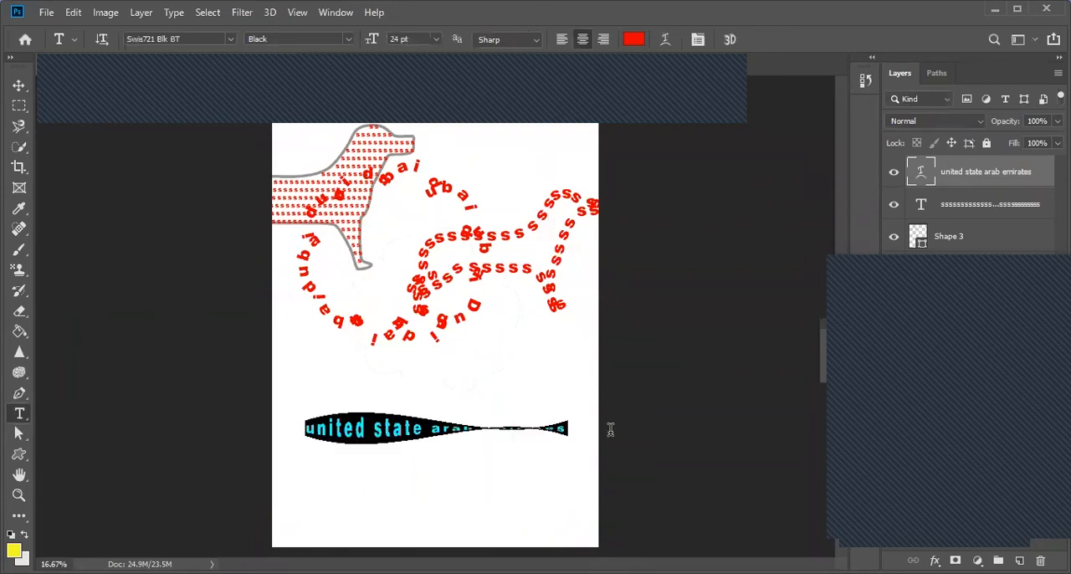
pyautogui.click(435, 39)
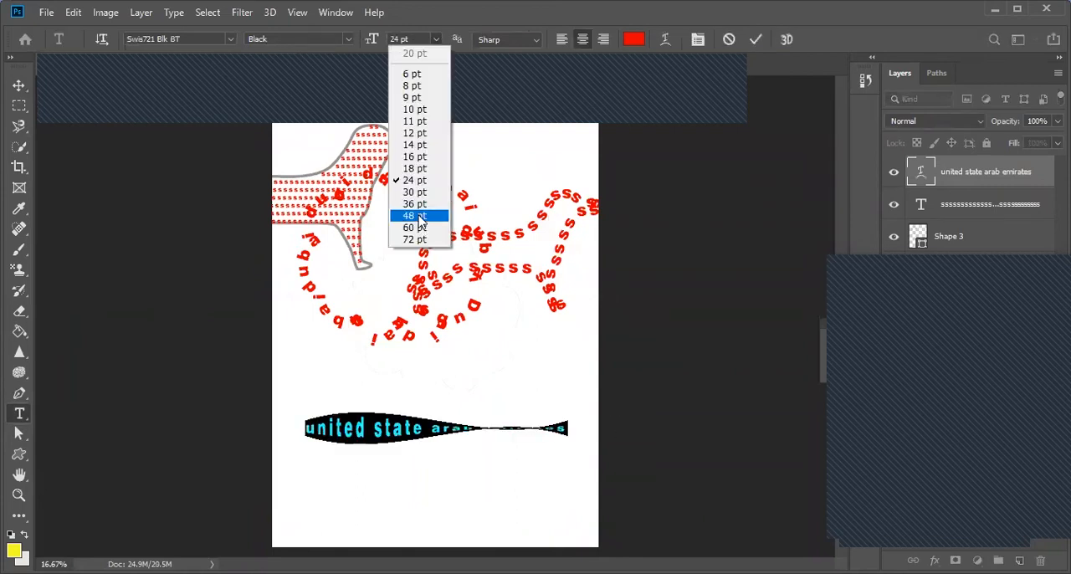
pyautogui.click(421, 215)
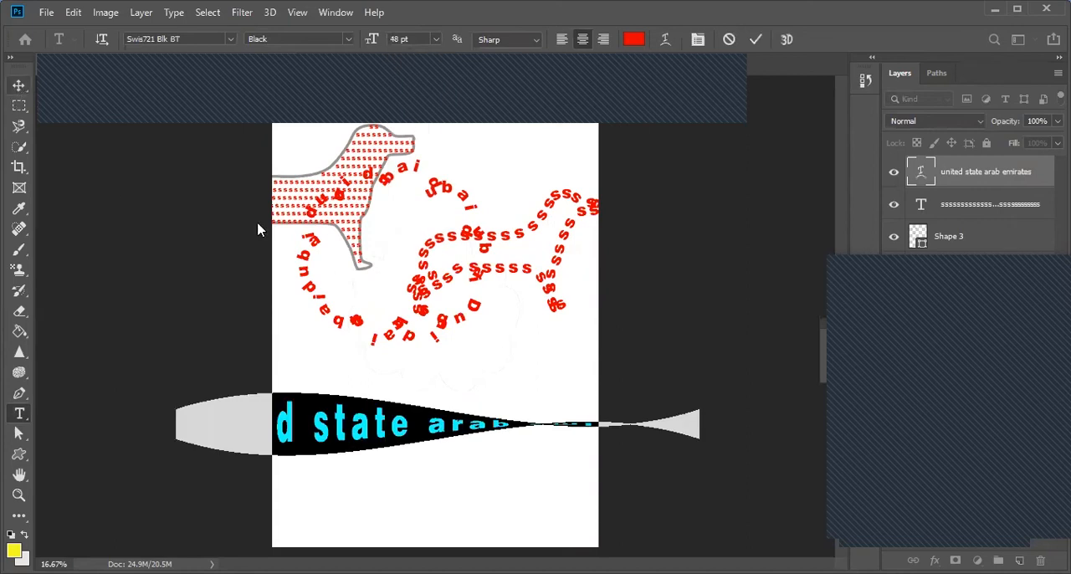
pyautogui.click(18, 85)
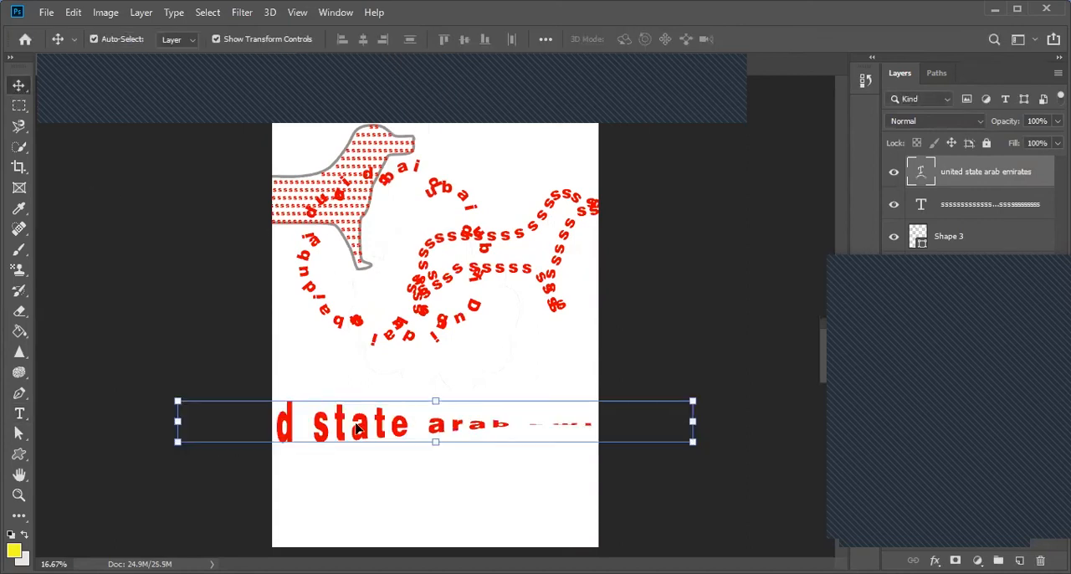
pyautogui.moveTo(468, 416); pyautogui.dragTo(521, 418)
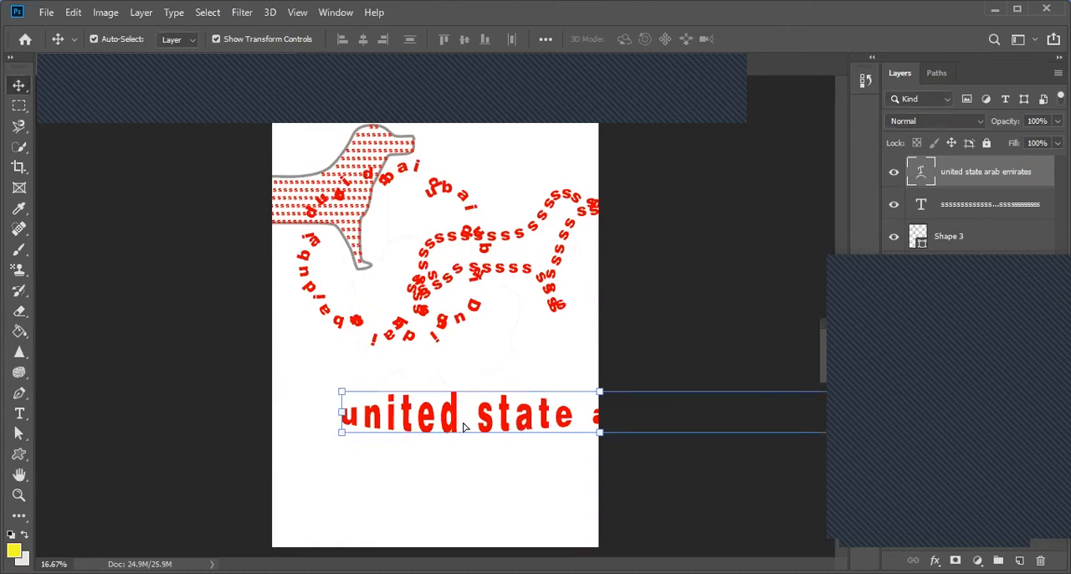
# Step: Undo the moves, the 48 pt enlargement and the Fish warp of the text line
pyautogui.hotkey('ctrl', 'z')
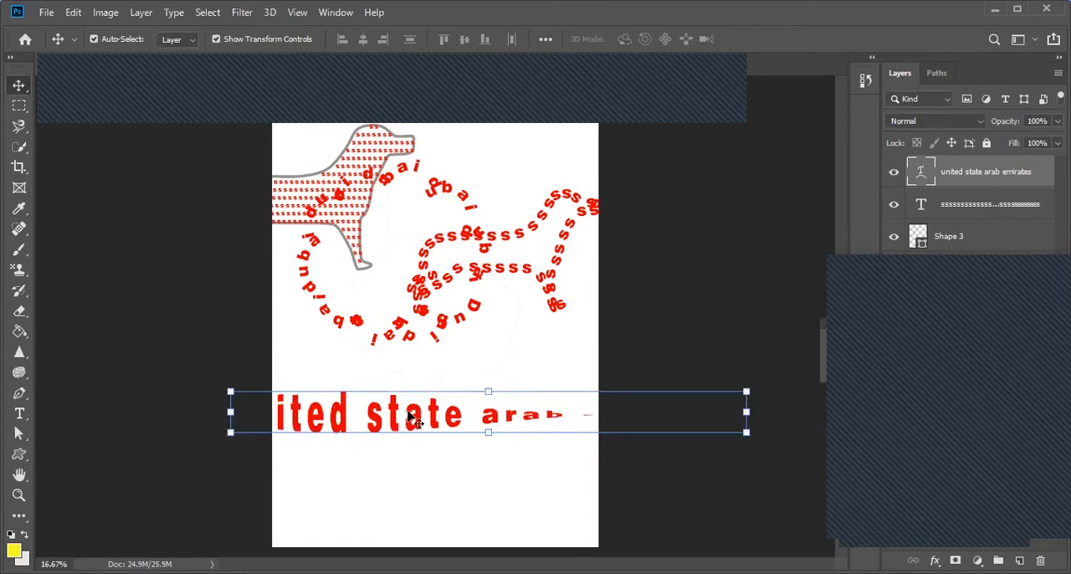
pyautogui.hotkey('ctrl', 'z')
pyautogui.hotkey('ctrl', 'z')
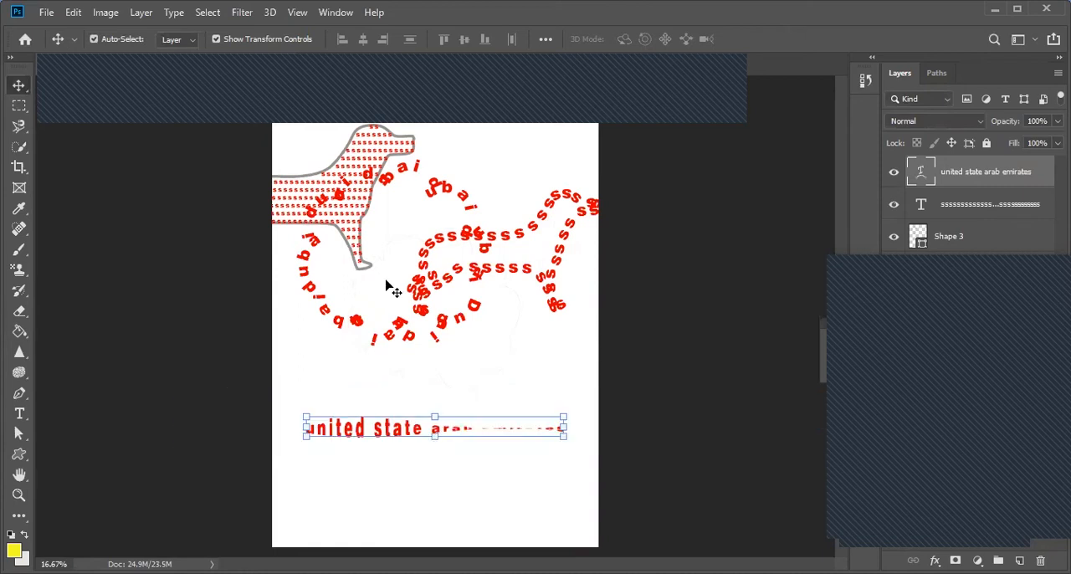
pyautogui.hotkey('ctrl', 'z')
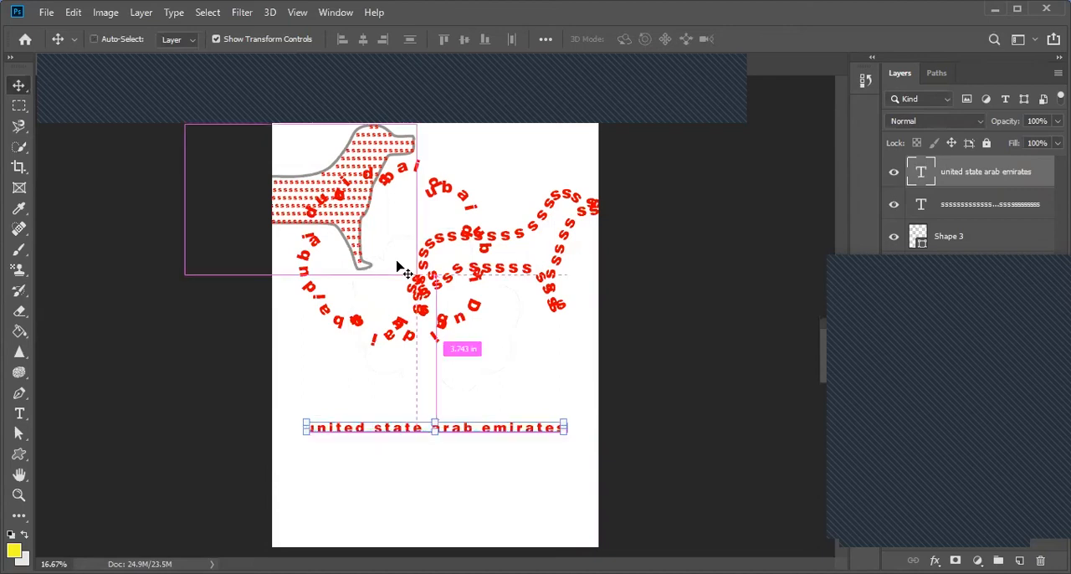
# Step: Move the "united state arab emirates" line up closer to the artwork and select it together with the shapes and texts above
pyautogui.moveTo(370, 421); pyautogui.dragTo(391, 379)
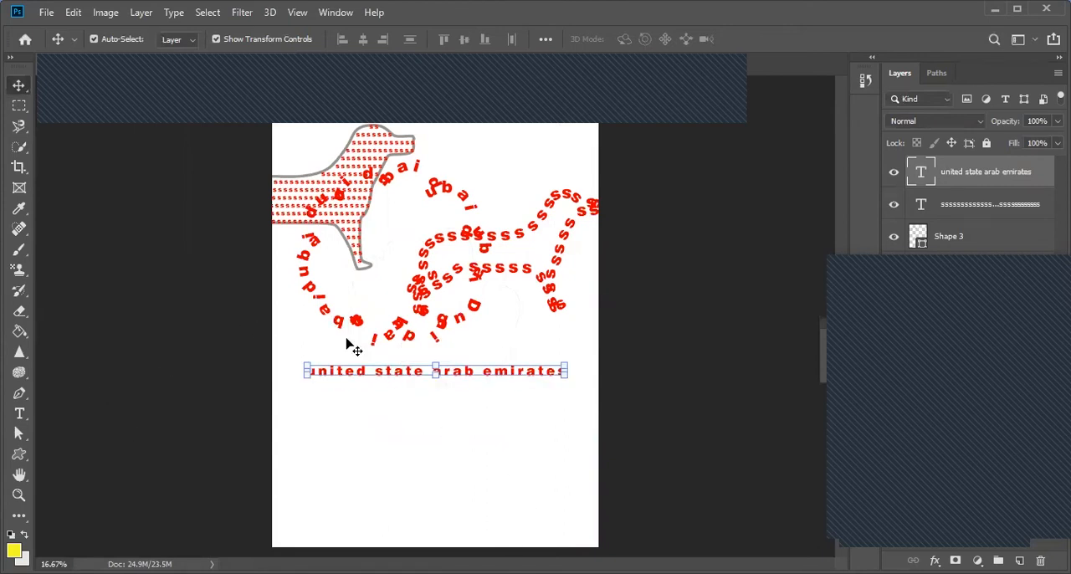
pyautogui.moveTo(359, 378); pyautogui.dragTo(361, 399)
pyautogui.moveTo(423, 433); pyautogui.dragTo(361, 166)
pyautogui.moveTo(473, 441); pyautogui.dragTo(335, 175)
# Step: Create a new portrait A4 print document, 210 x 297 mm at 300 ppi, with a white background
pyautogui.click(46, 12)
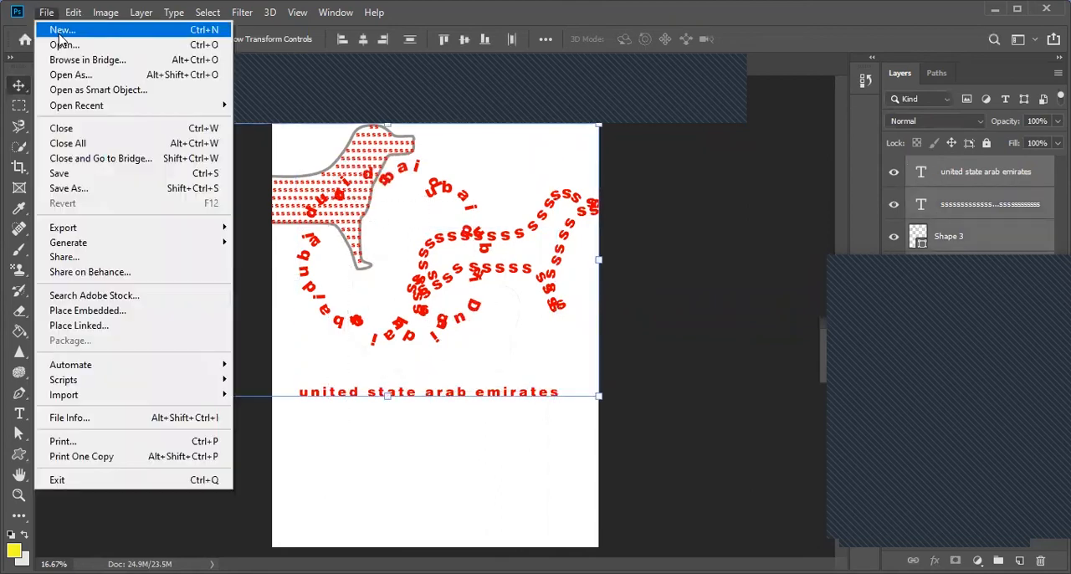
pyautogui.click(68, 31)
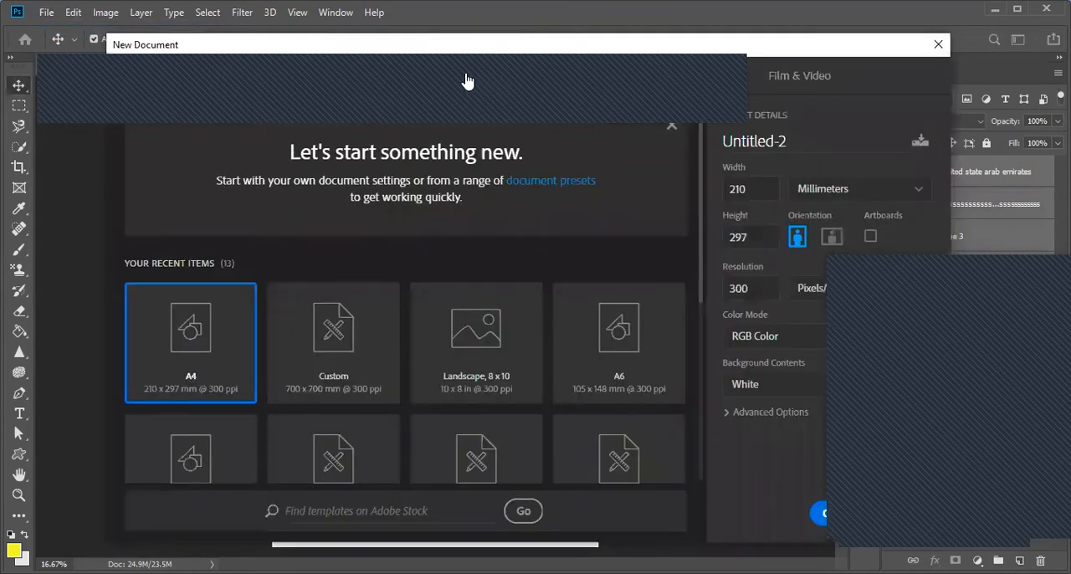
pyautogui.click(469, 81)
pyautogui.click(602, 211)
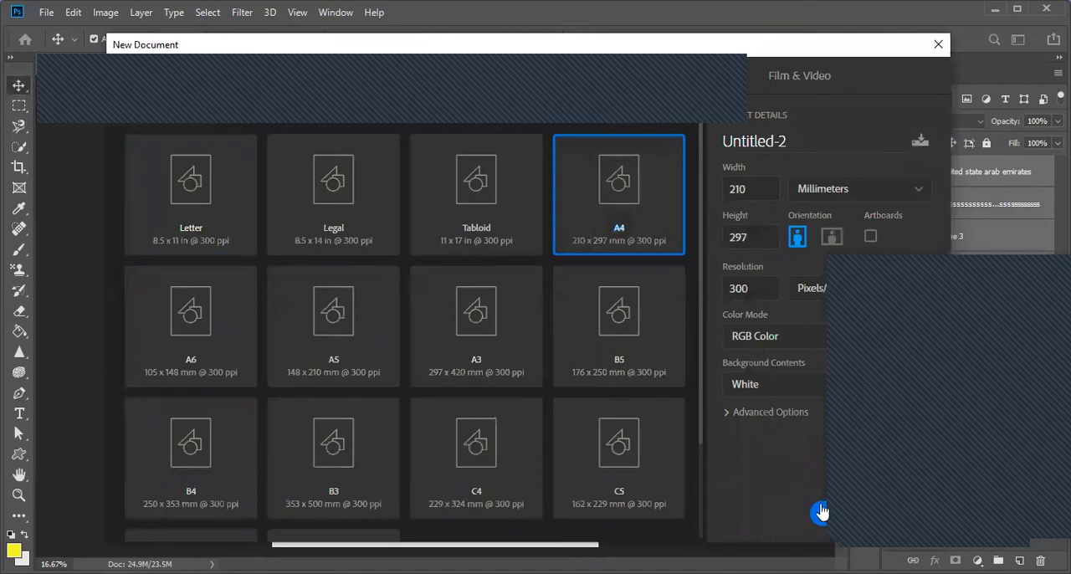
pyautogui.click(820, 513)
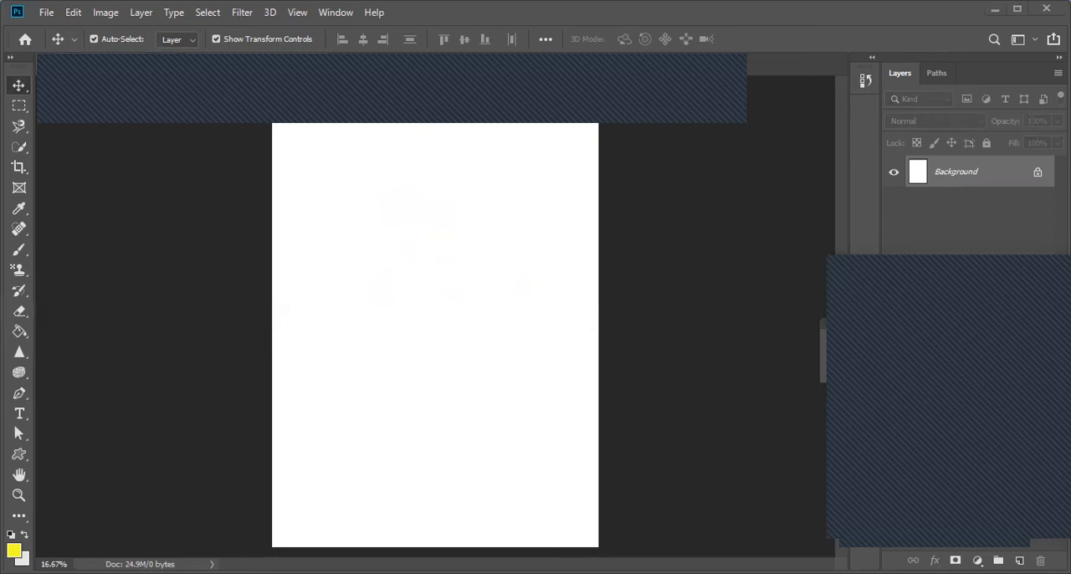
# Step: Draw a large paragraph text box across the middle of the page and paste the copied Google Assistant passage into it
pyautogui.click(19, 413)
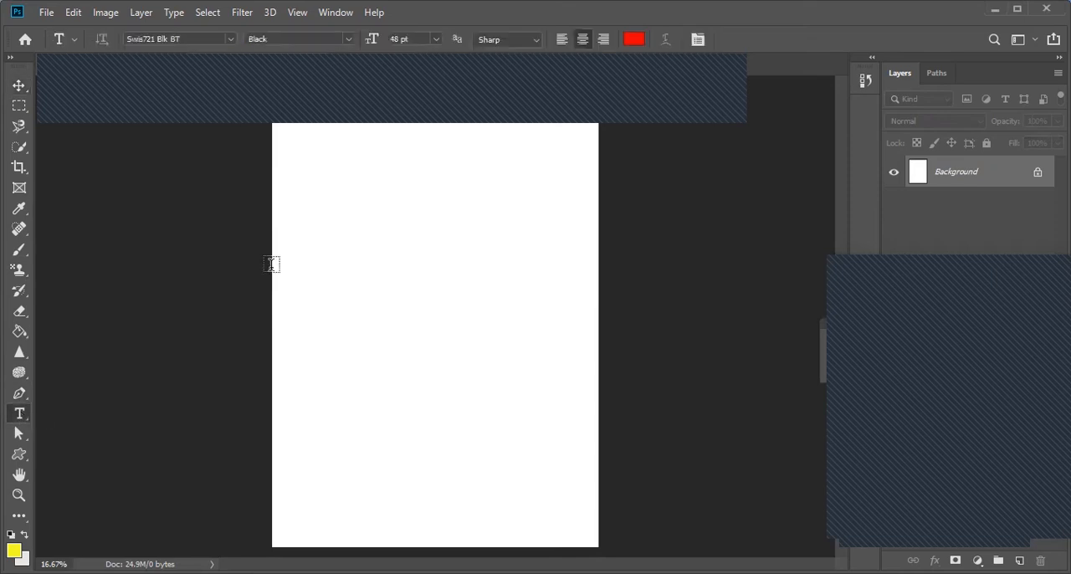
pyautogui.moveTo(302, 189); pyautogui.dragTo(532, 461)
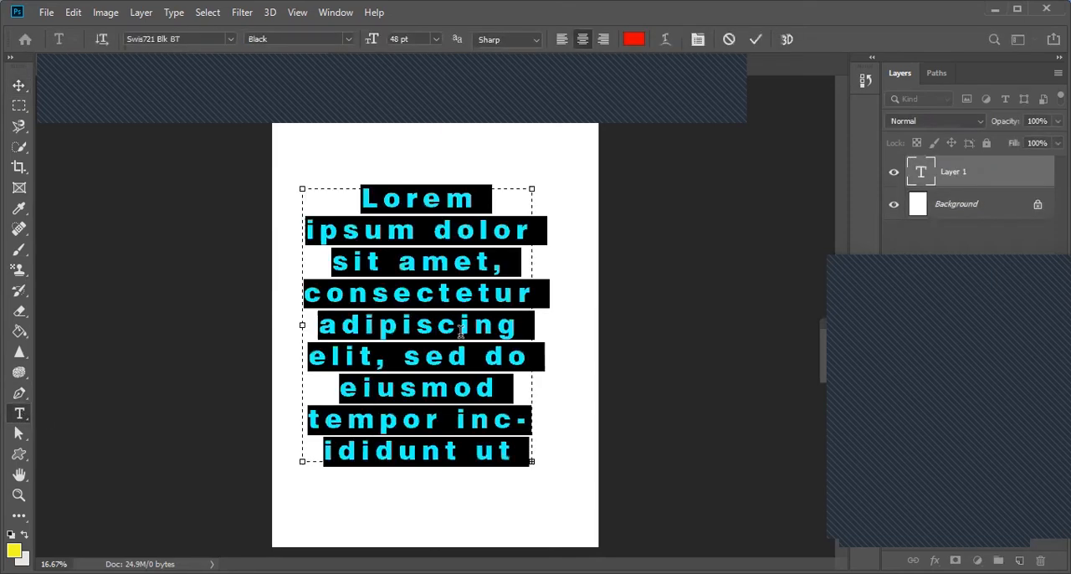
pyautogui.hotkey('ctrl', 'v')
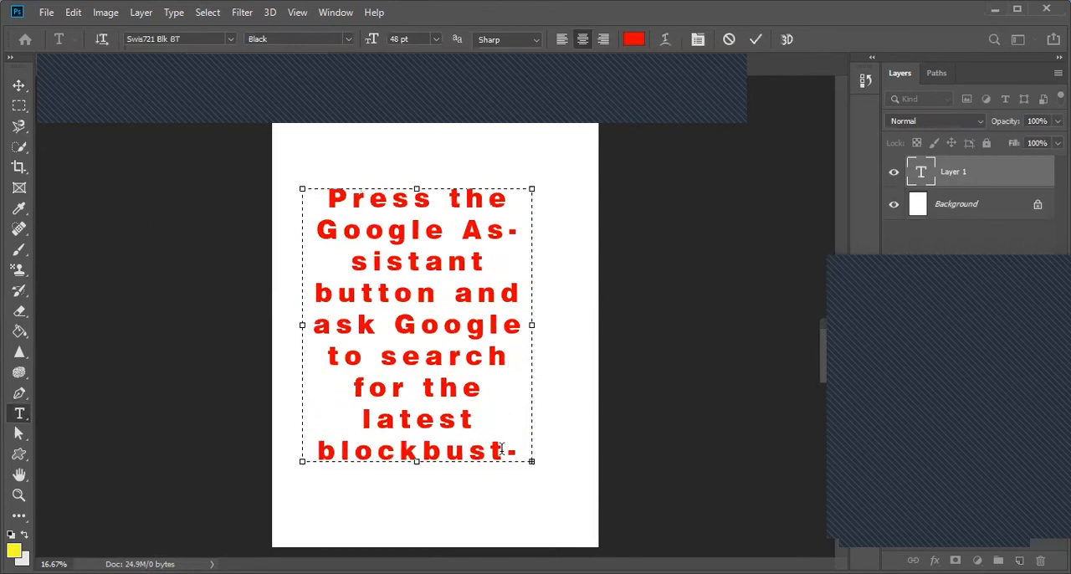
# Step: Set the whole pasted passage to 12 pt
pyautogui.keyDown('shift'); pyautogui.click(434, 392); pyautogui.keyUp('shift')
pyautogui.moveTo(526, 455); pyautogui.dragTo(315, 176)
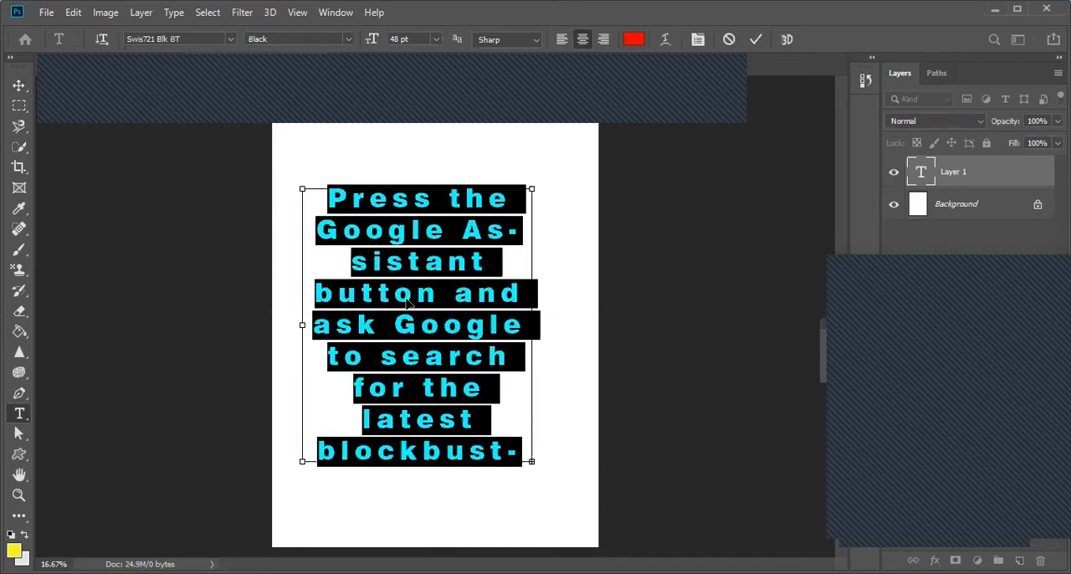
pyautogui.click(436, 39)
pyautogui.click(416, 134)
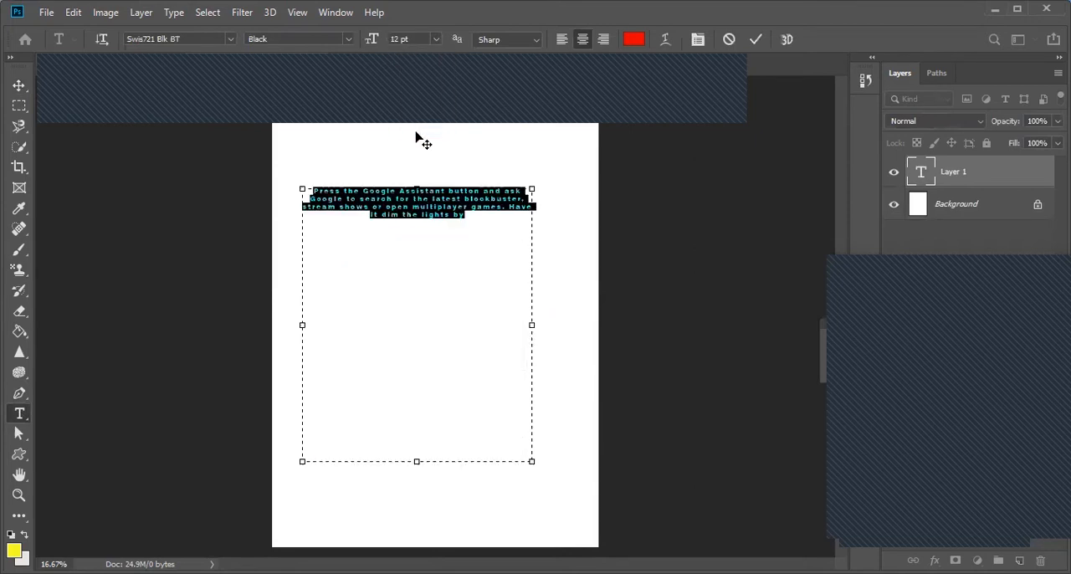
# Step: Paste the passage repeatedly at the end of the text until it fills most of the box, and commit the text
pyautogui.click(469, 216)
pyautogui.moveTo(469, 215); pyautogui.dragTo(299, 182)
pyautogui.hotkey('ctrl', 'c')
pyautogui.click(468, 215)
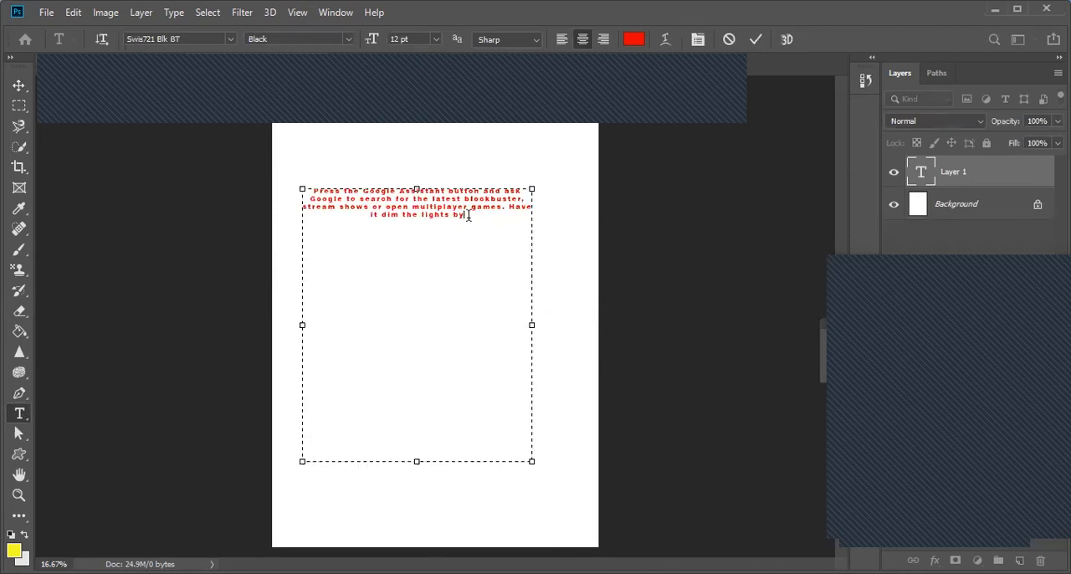
pyautogui.hotkey('ctrl', 'v')
pyautogui.hotkey('ctrl', 'v')
pyautogui.hotkey('ctrl', 'v')
pyautogui.hotkey('ctrl', 'v')
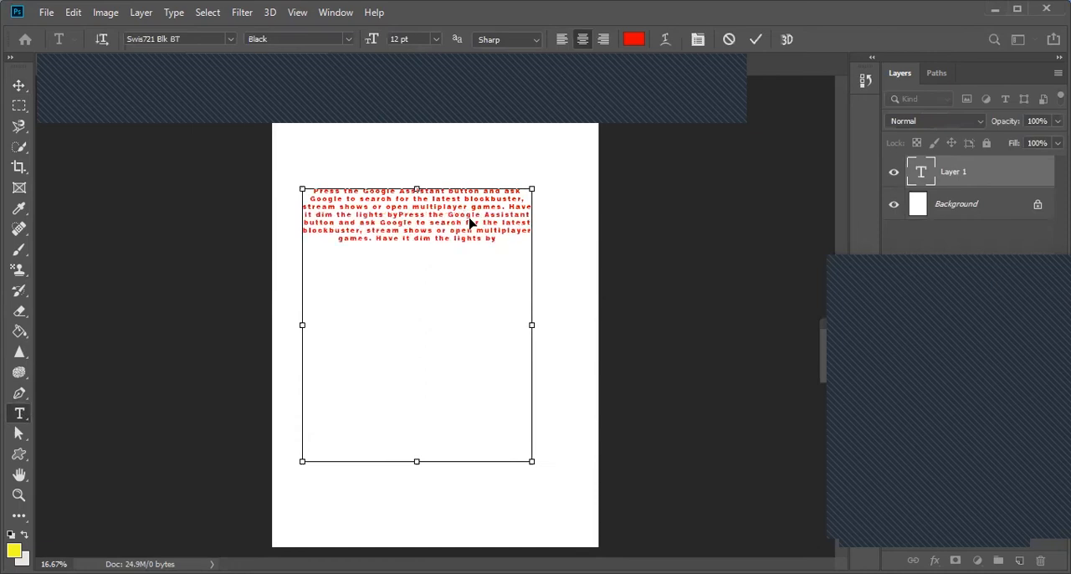
pyautogui.hotkey('ctrl', 'v')
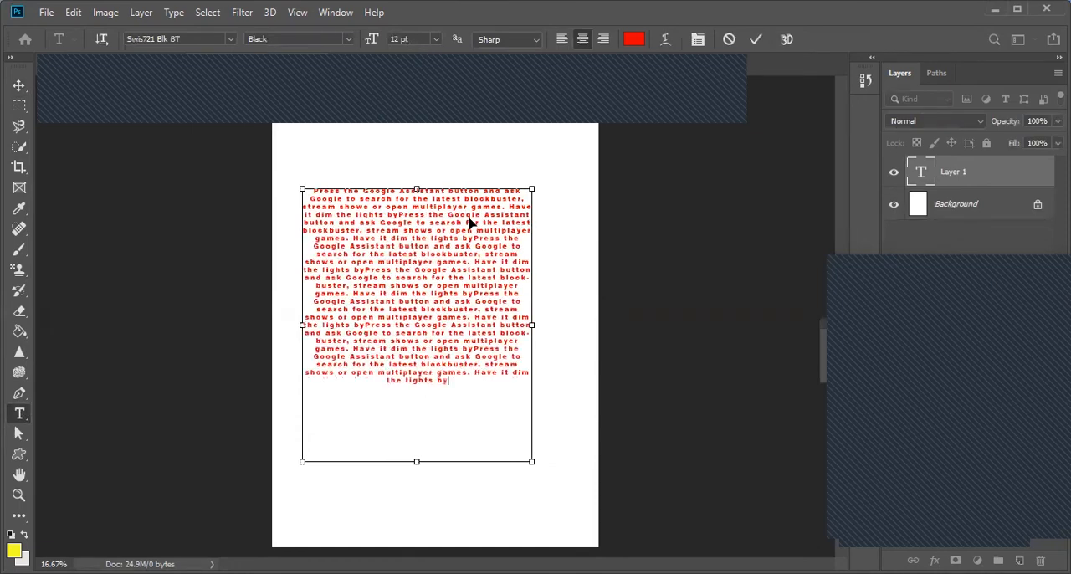
pyautogui.hotkey('ctrl', 'v')
pyautogui.click(19, 87)
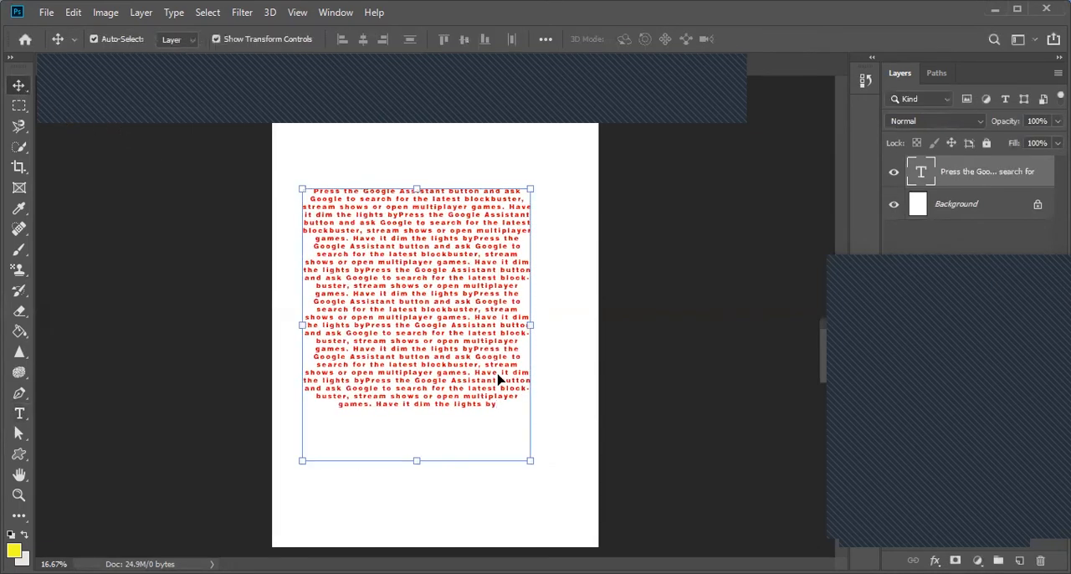
# Step: Set the whole passage to 14 pt and move the text box slightly up and to the right on the page
pyautogui.click(18, 414)
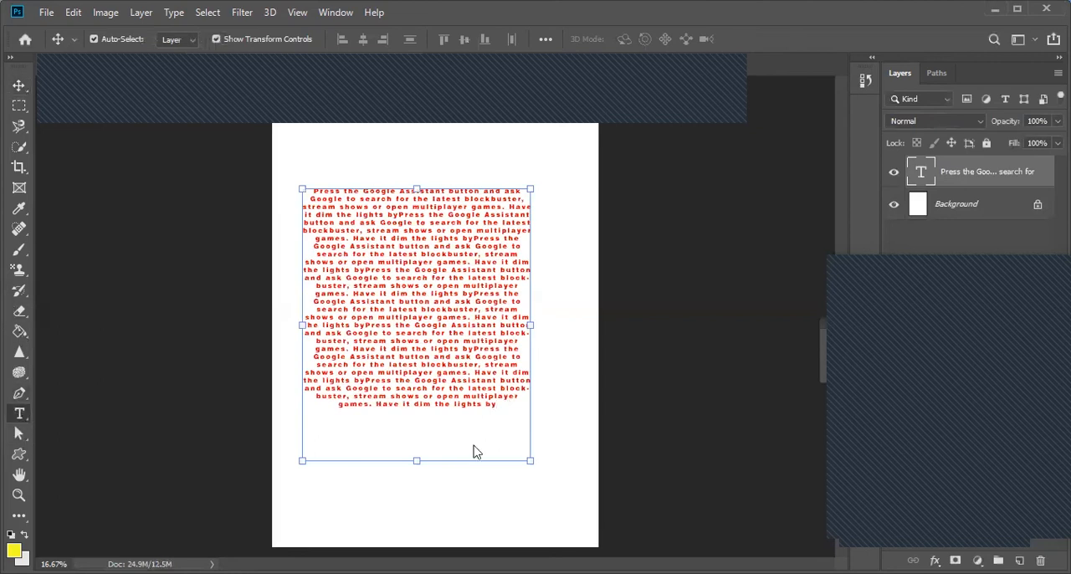
pyautogui.moveTo(496, 404); pyautogui.dragTo(264, 159)
pyautogui.click(435, 39)
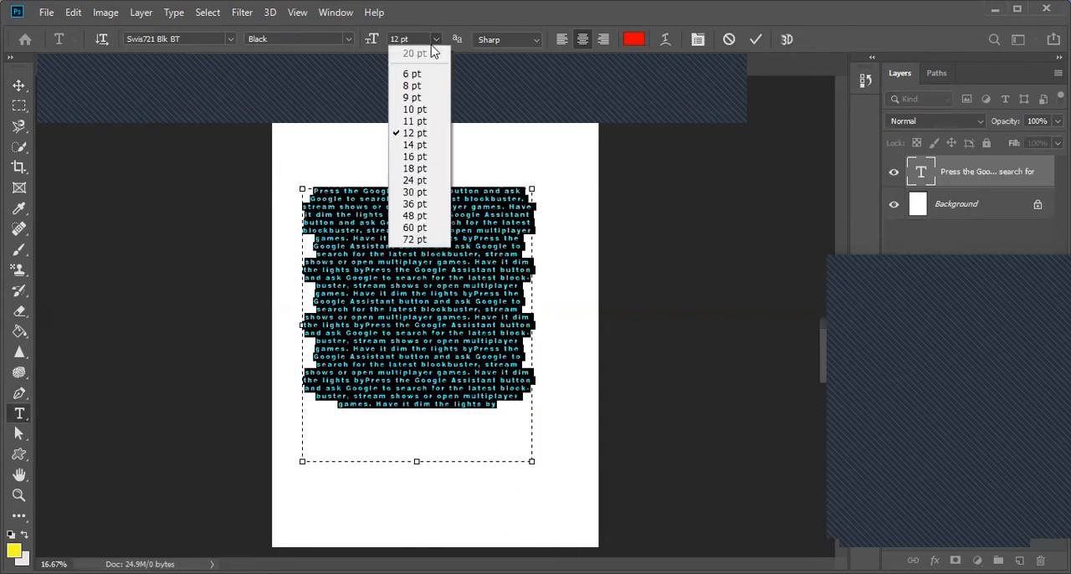
pyautogui.click(413, 146)
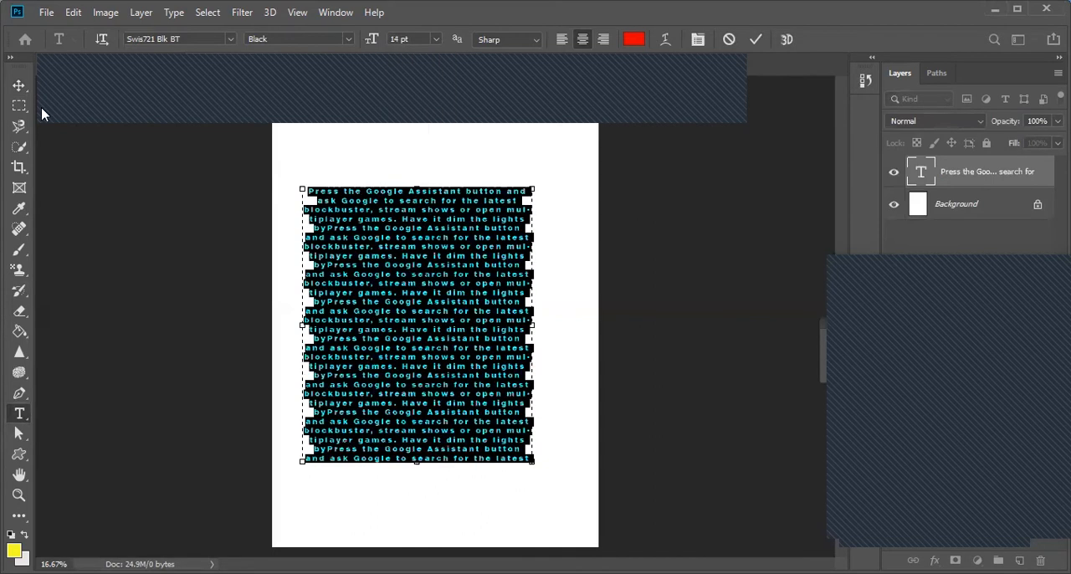
pyautogui.click(19, 86)
pyautogui.moveTo(422, 238); pyautogui.dragTo(431, 228)
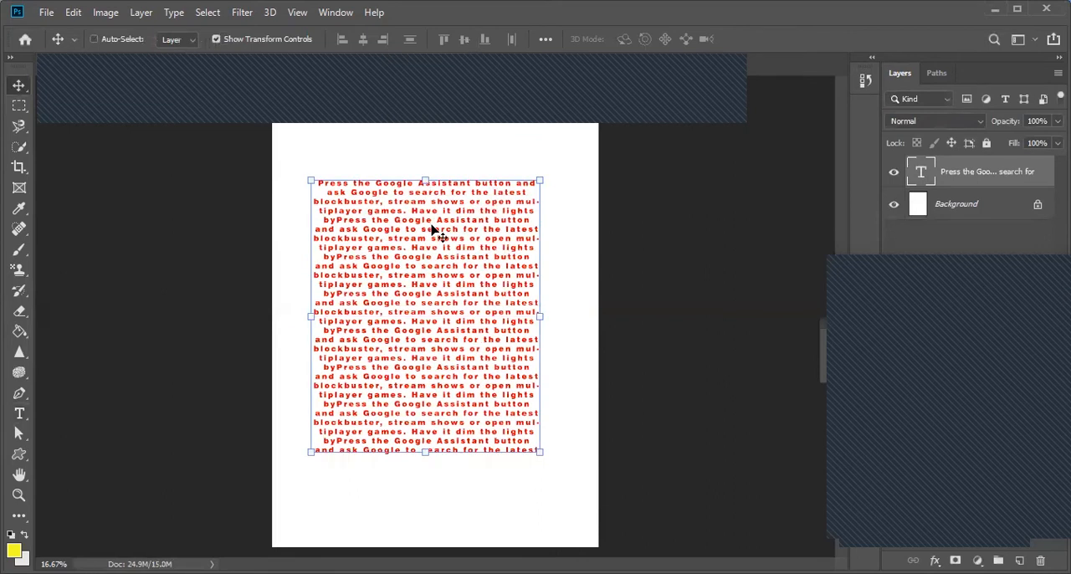
# Step: Show the Character settings beside the page and set the passage's font to Arial
pyautogui.hotkey('ctrl', '+')
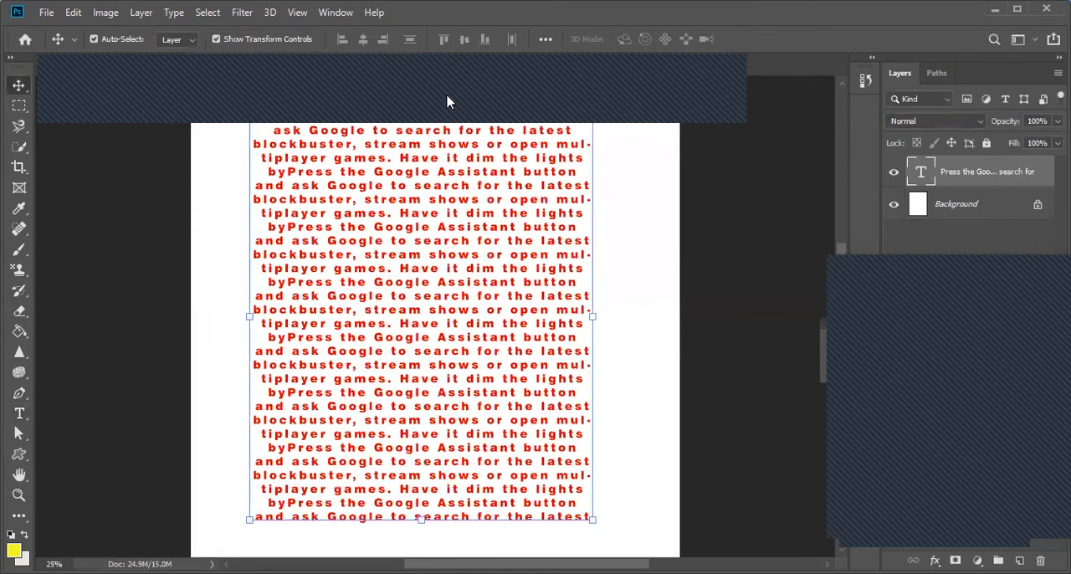
pyautogui.click(335, 13)
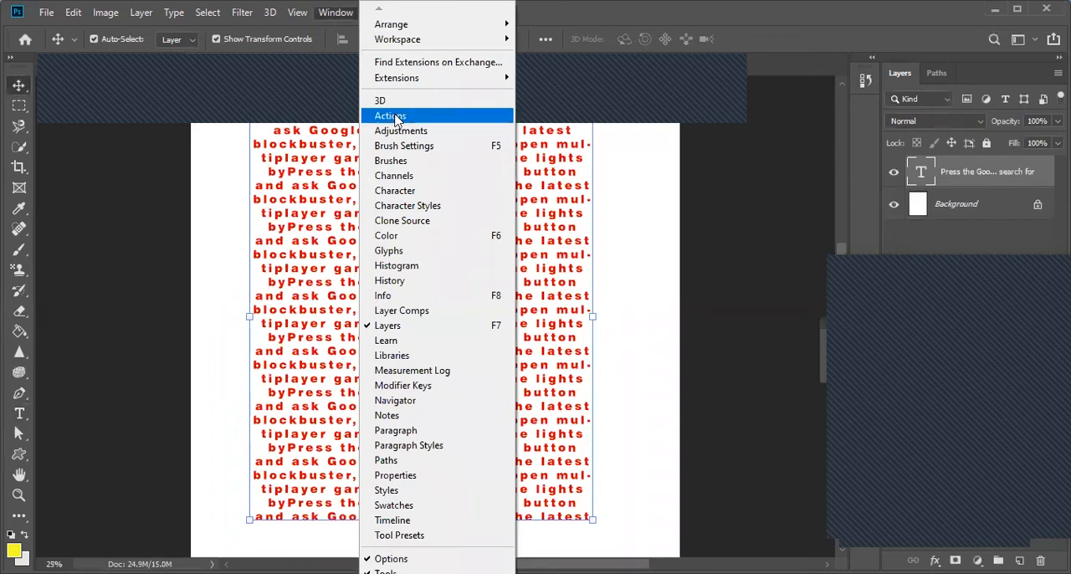
pyautogui.click(413, 192)
pyautogui.moveTo(219, 324); pyautogui.dragTo(727, 170)
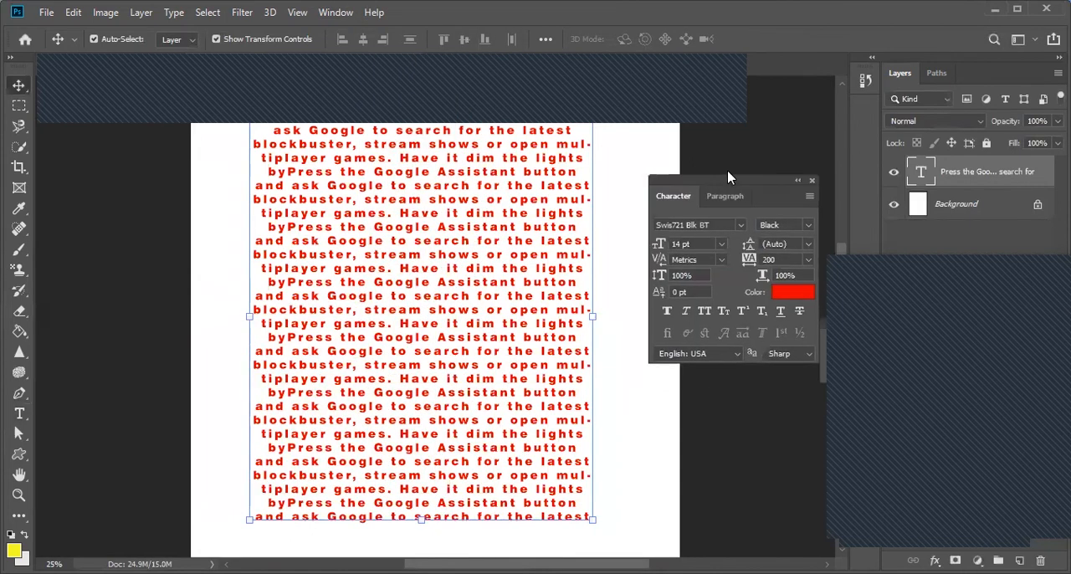
pyautogui.click(740, 210)
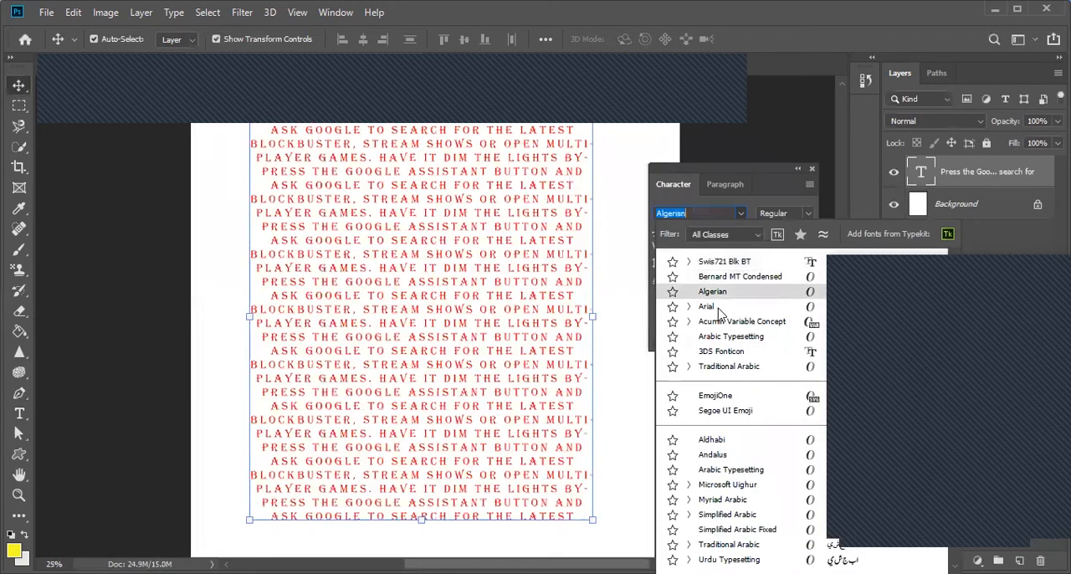
pyautogui.click(707, 306)
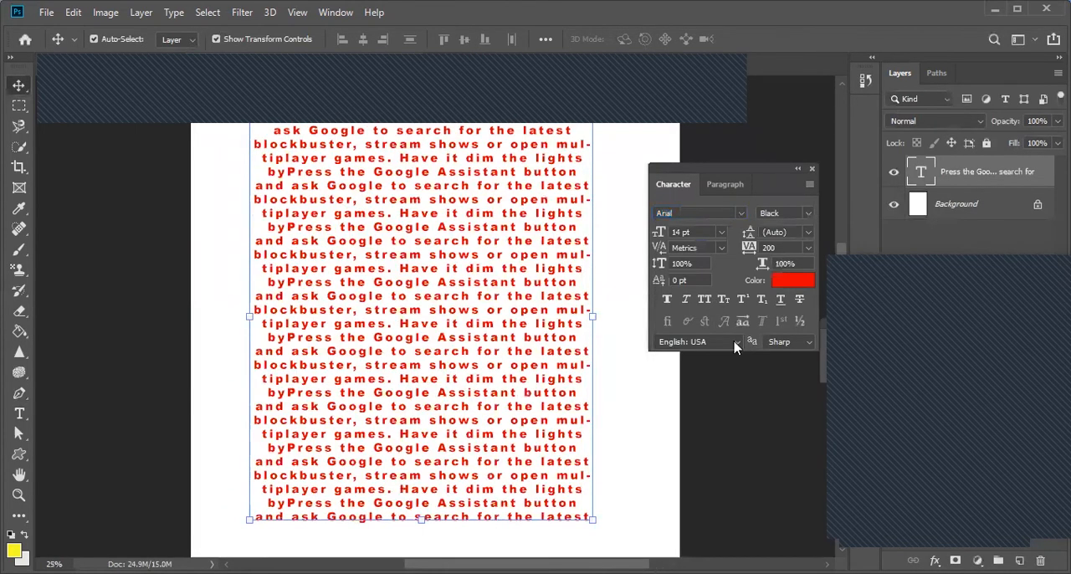
# Step: Change the passage's font to Algerian and its size to 12 pt
pyautogui.click(739, 213)
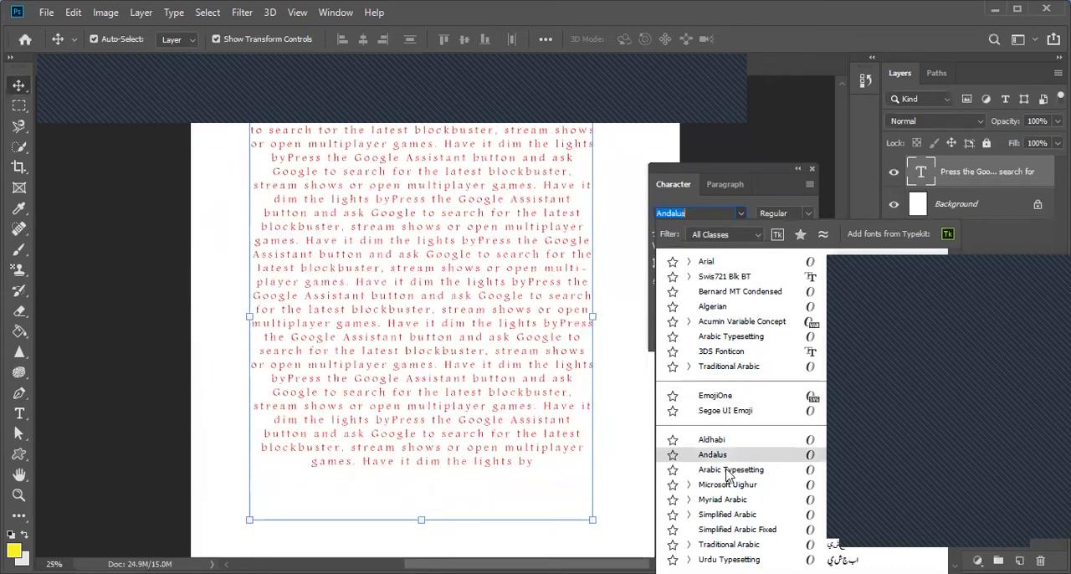
pyautogui.click(727, 309)
pyautogui.click(719, 232)
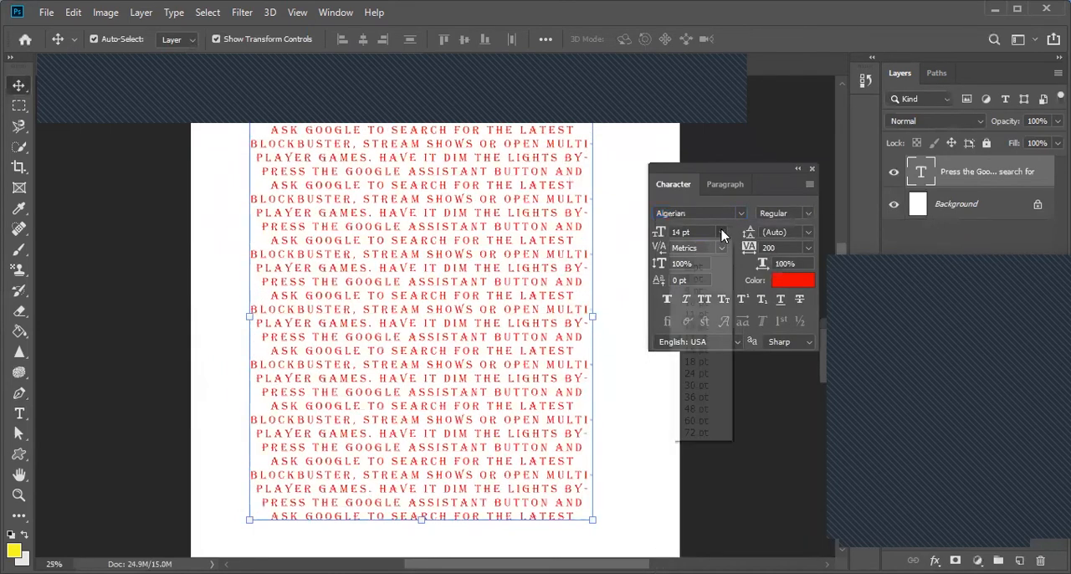
pyautogui.click(705, 328)
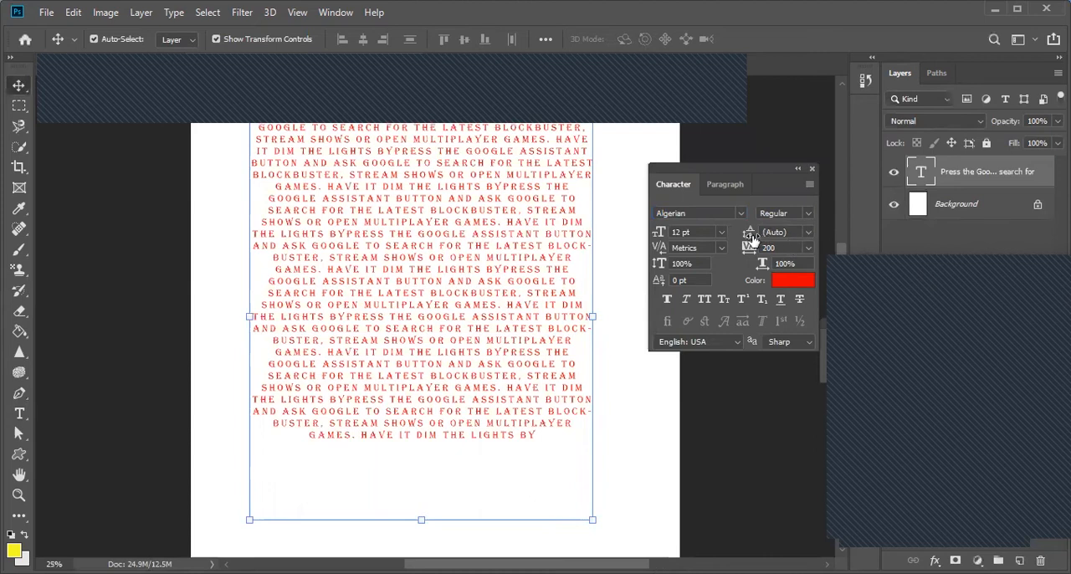
# Step: Try leading values of 14, 72, 30 and 10 pt on the passage, and return the leading to Auto
pyautogui.click(808, 234)
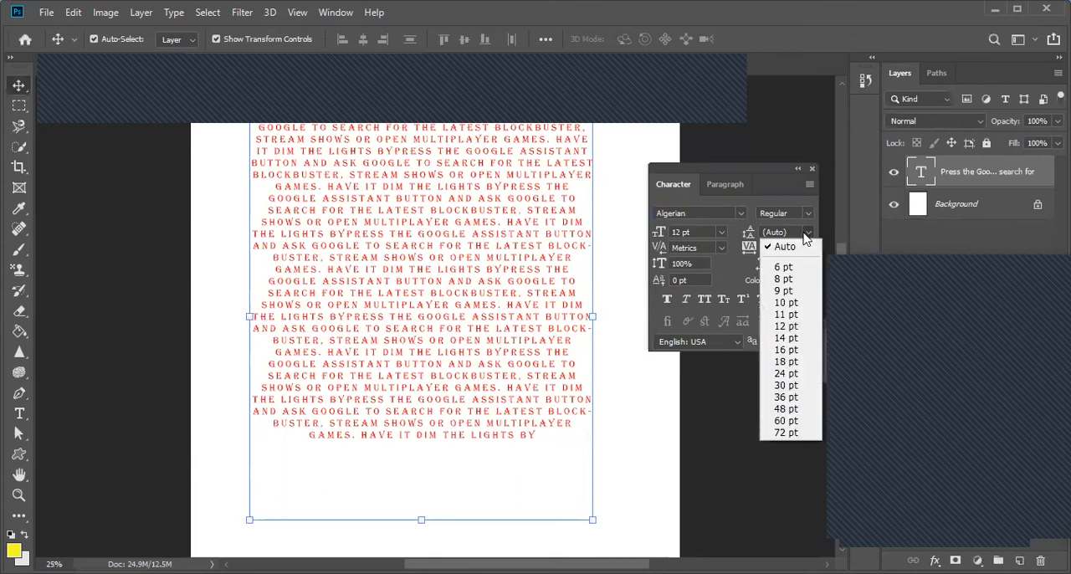
pyautogui.click(781, 337)
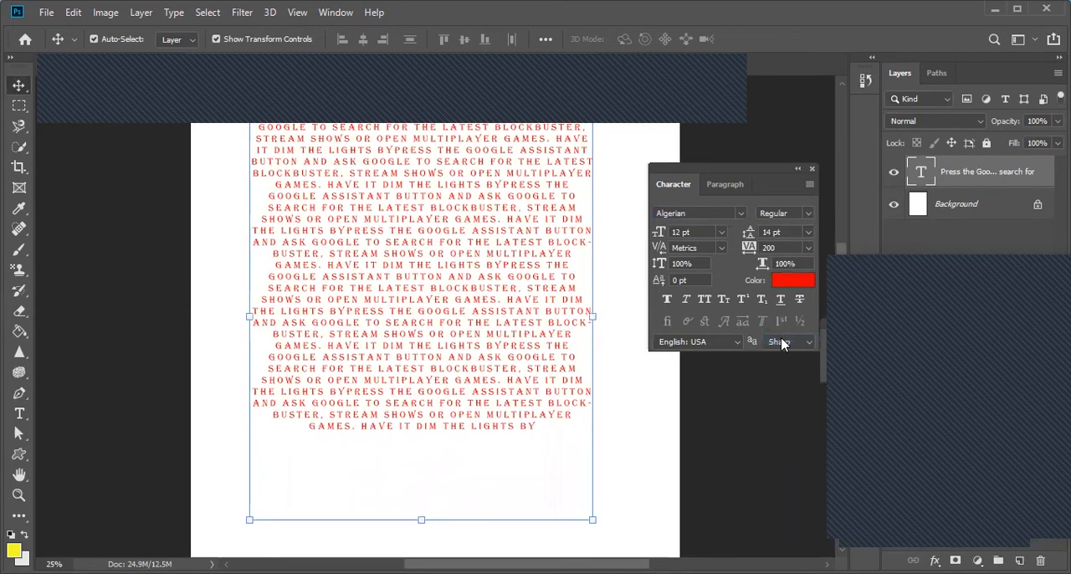
pyautogui.click(808, 233)
pyautogui.click(786, 432)
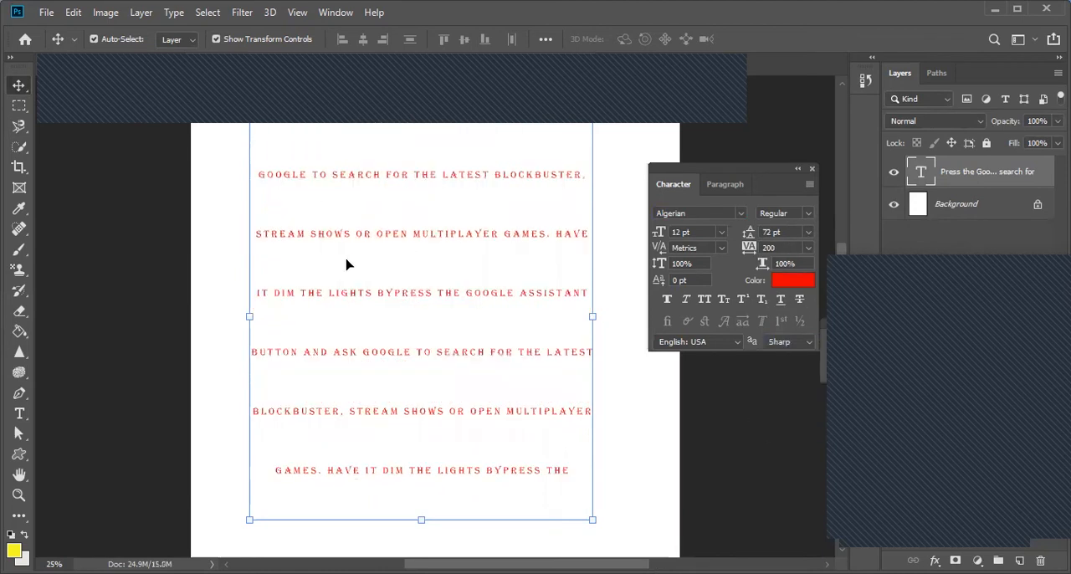
pyautogui.click(807, 231)
pyautogui.click(793, 385)
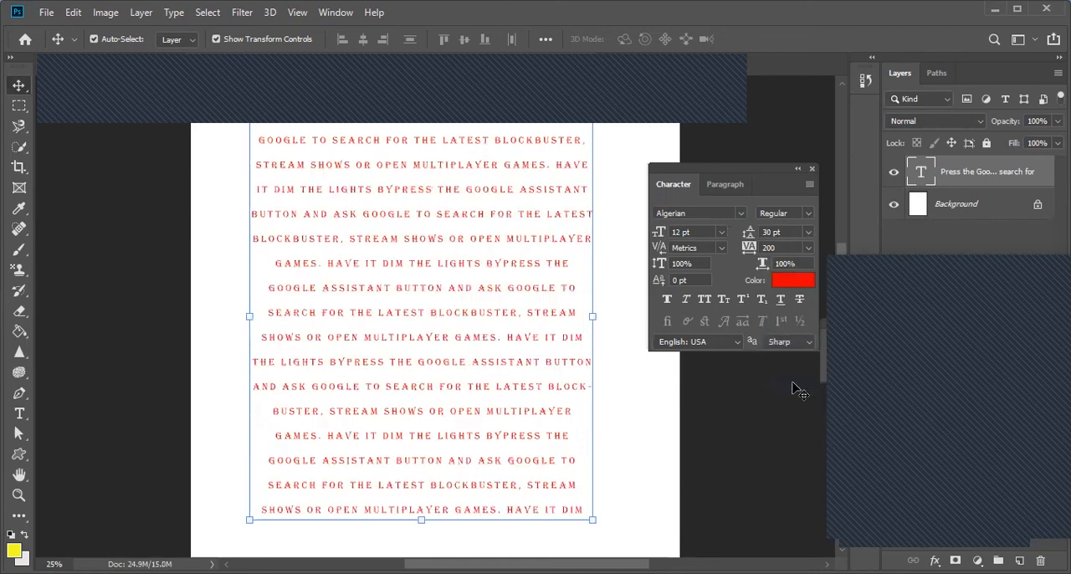
pyautogui.click(808, 233)
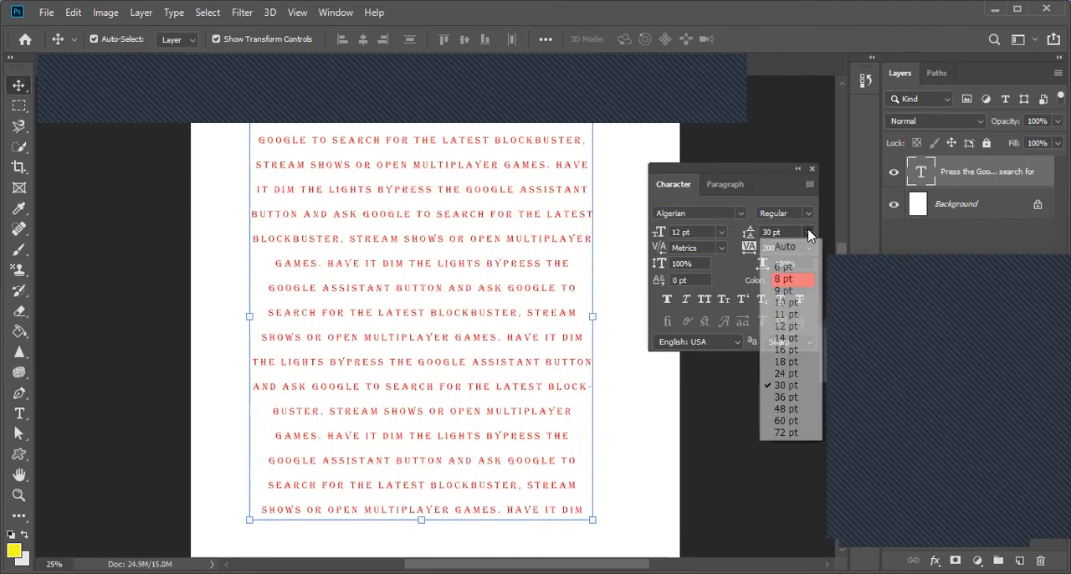
pyautogui.click(787, 302)
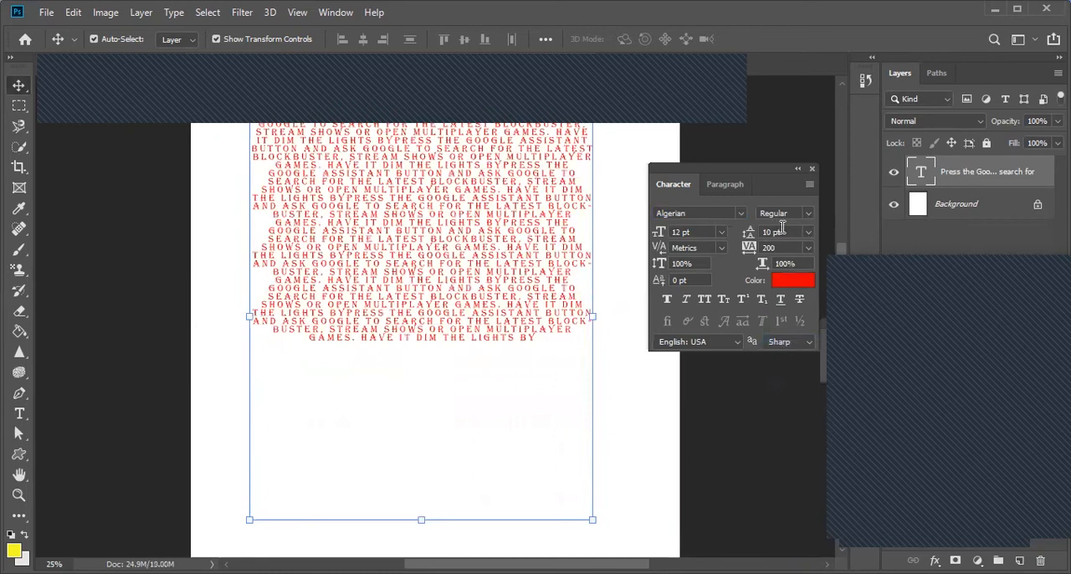
pyautogui.click(809, 233)
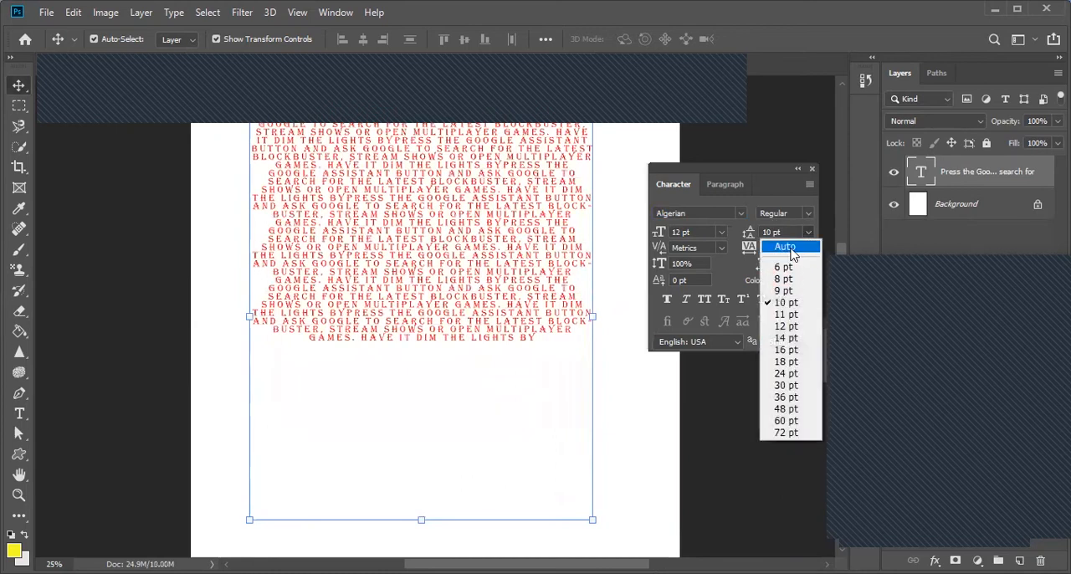
pyautogui.click(790, 251)
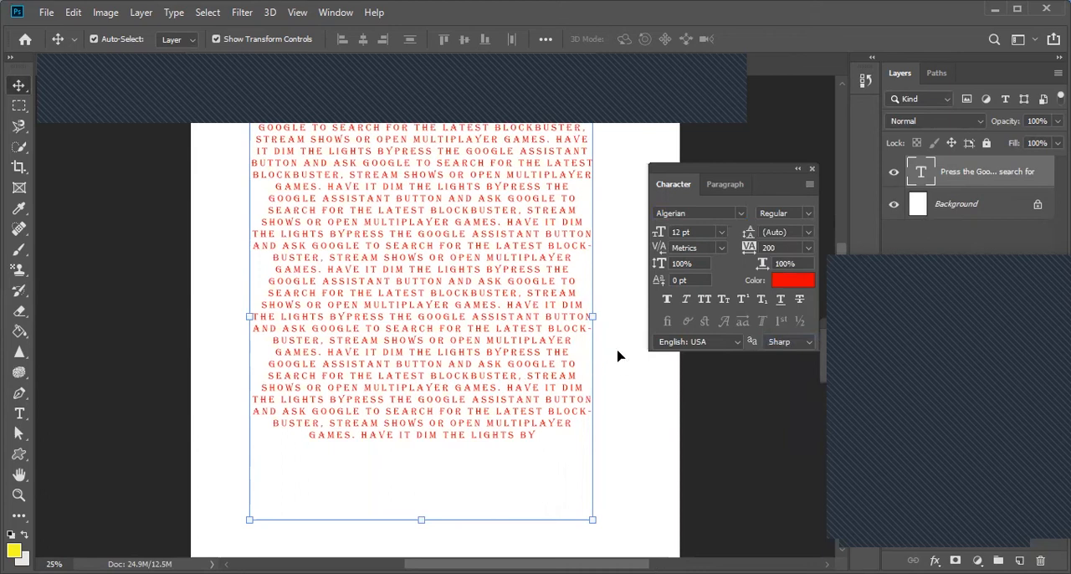
# Step: Select the last line of the passage, try a tracking of 100 on it, and set it back to 200
pyautogui.click(26, 413)
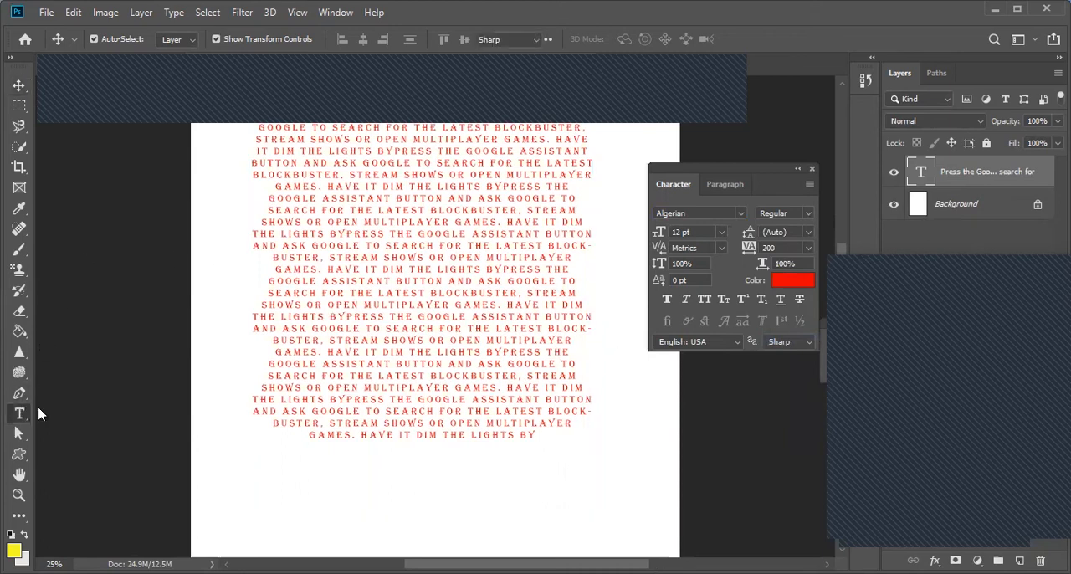
pyautogui.moveTo(534, 434); pyautogui.dragTo(298, 437)
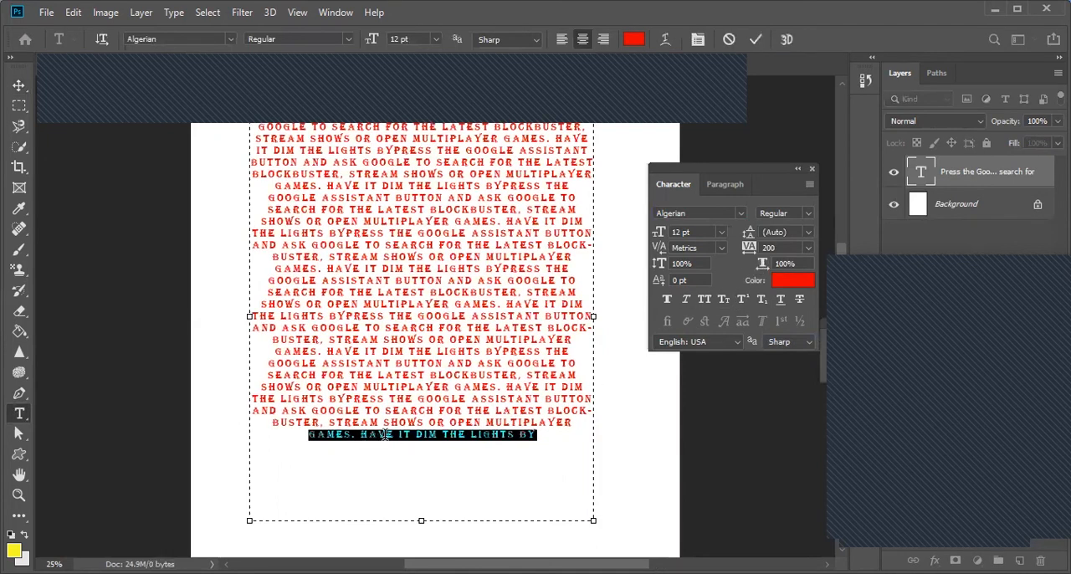
pyautogui.click(808, 248)
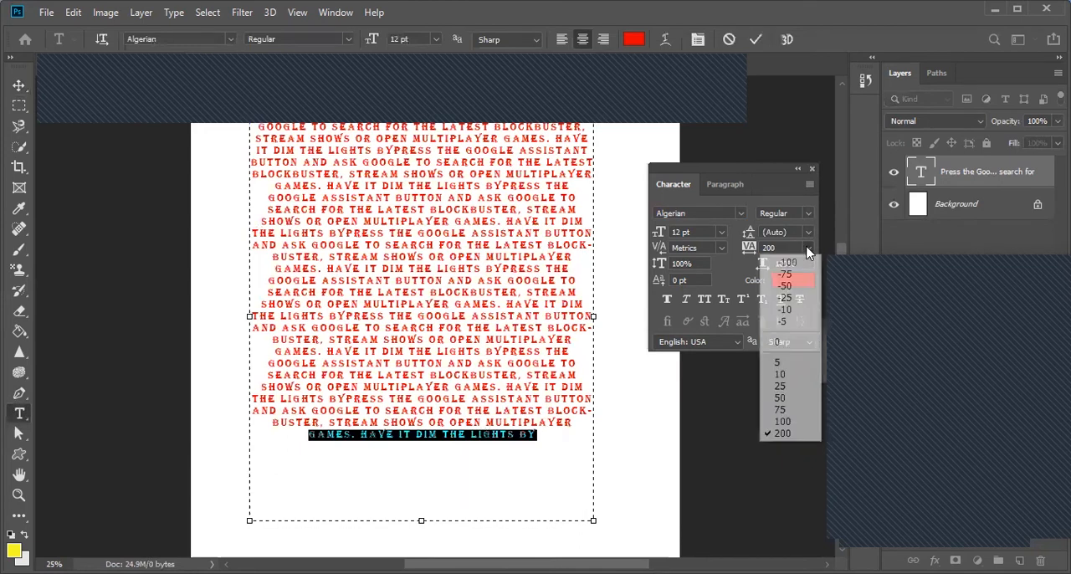
pyautogui.click(787, 421)
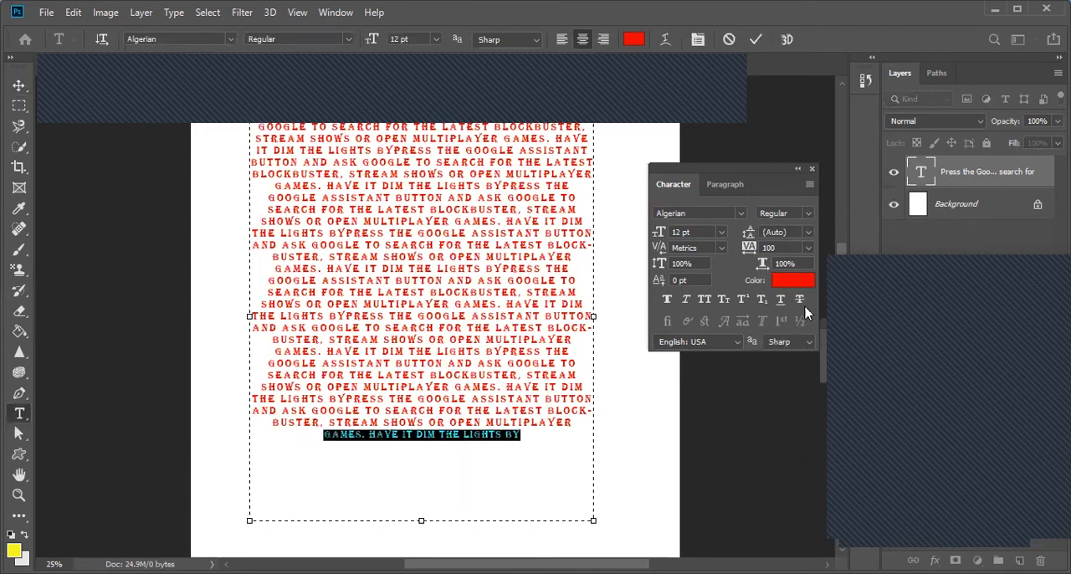
pyautogui.click(808, 248)
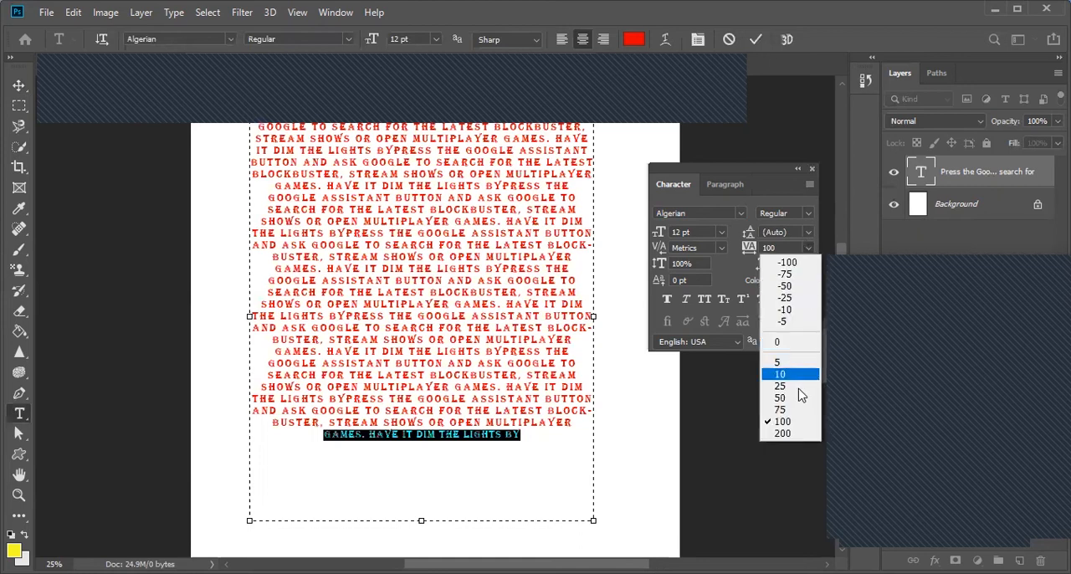
pyautogui.click(784, 433)
# Step: Set the selected last line's tracking to 400, increase it further to 540, and commit the text
pyautogui.click(747, 248)
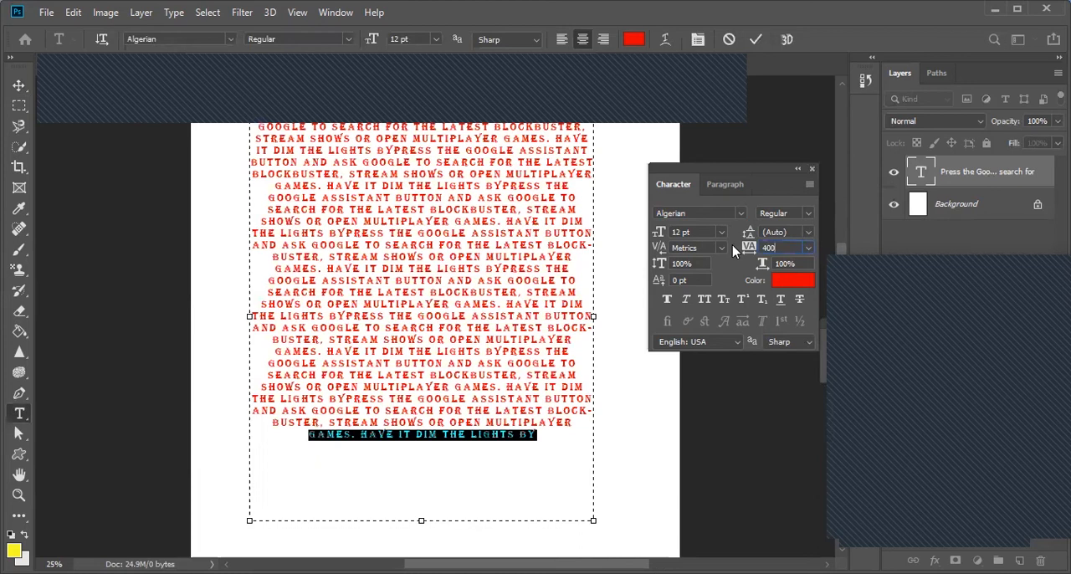
pyautogui.press('Return')
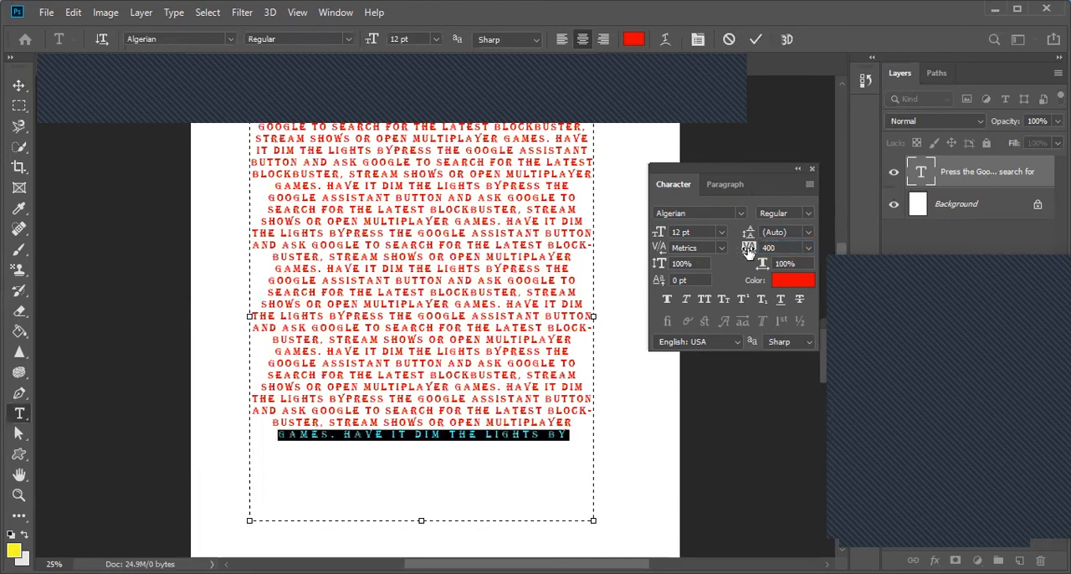
pyautogui.moveTo(749, 253)
pyautogui.mouseDown()
pyautogui.moveTo(755, 245)
pyautogui.moveTo(743, 253)
pyautogui.mouseUp()
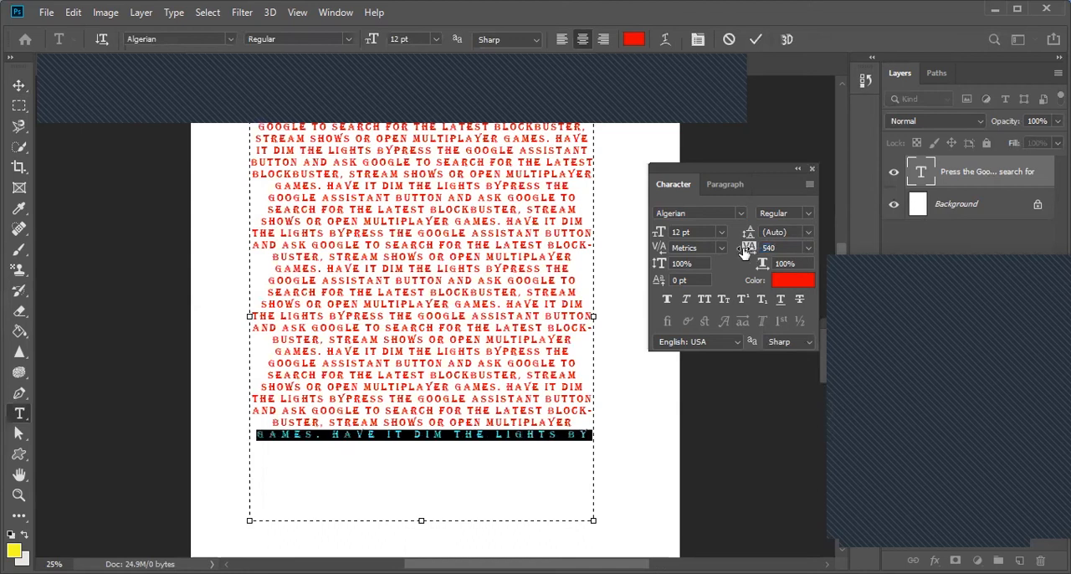
pyautogui.click(17, 88)
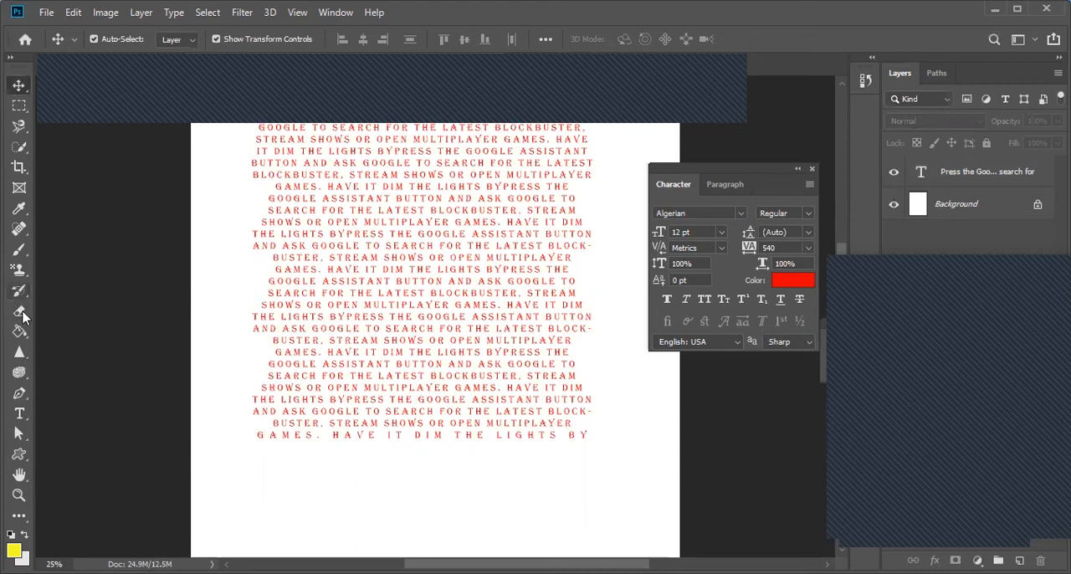
# Step: Add the word DUBAI on a new line at the end of the passage
pyautogui.click(20, 413)
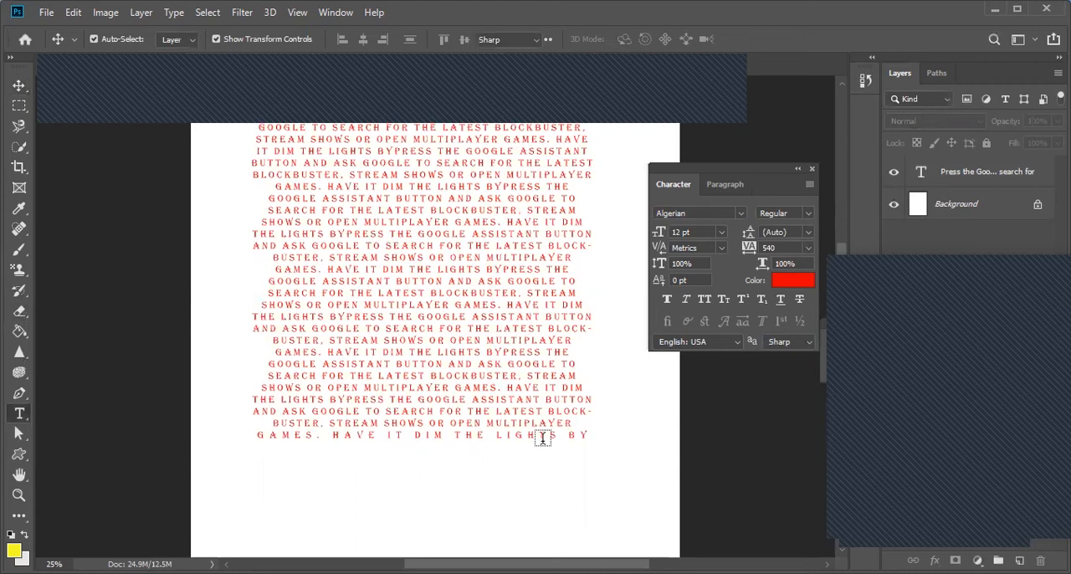
pyautogui.click(586, 435)
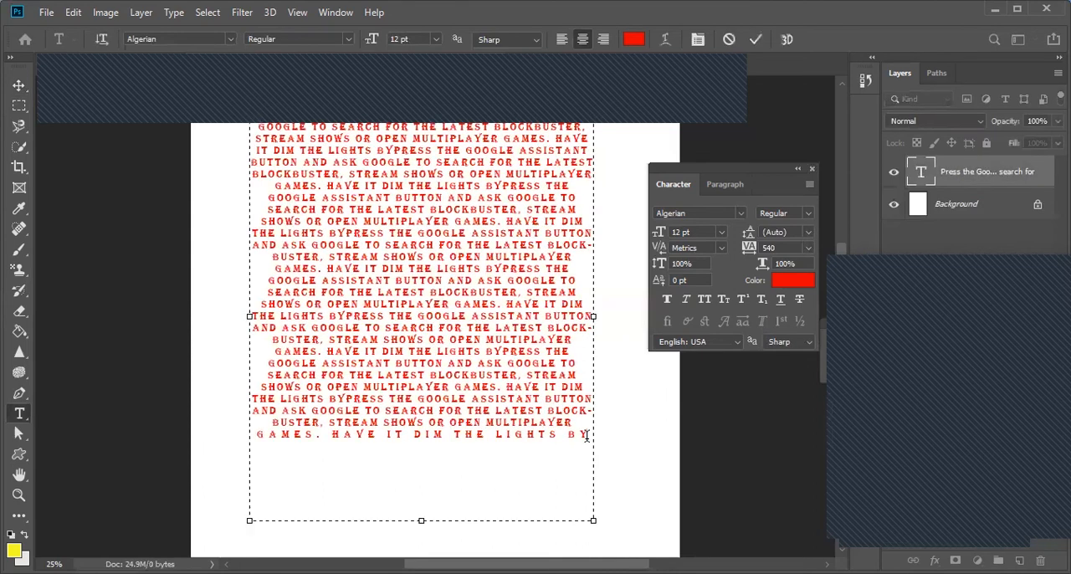
pyautogui.write('DUBAI')
# Step: Widen the tracking of the word DUBAI to 3240 and commit the text
pyautogui.moveTo(451, 450); pyautogui.dragTo(392, 452)
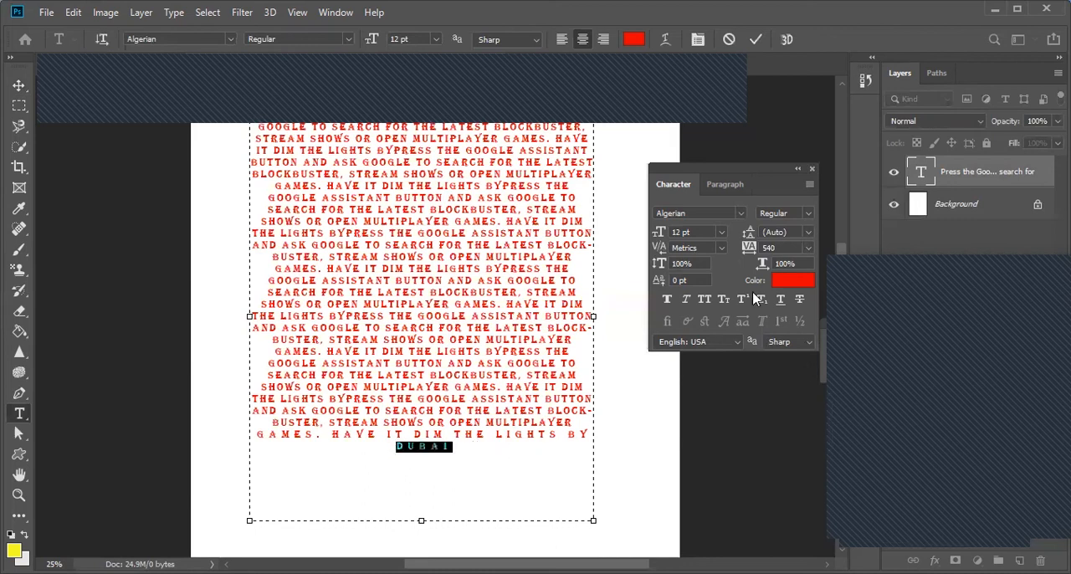
pyautogui.moveTo(749, 253); pyautogui.dragTo(752, 253)
pyautogui.moveTo(751, 252); pyautogui.dragTo(803, 253)
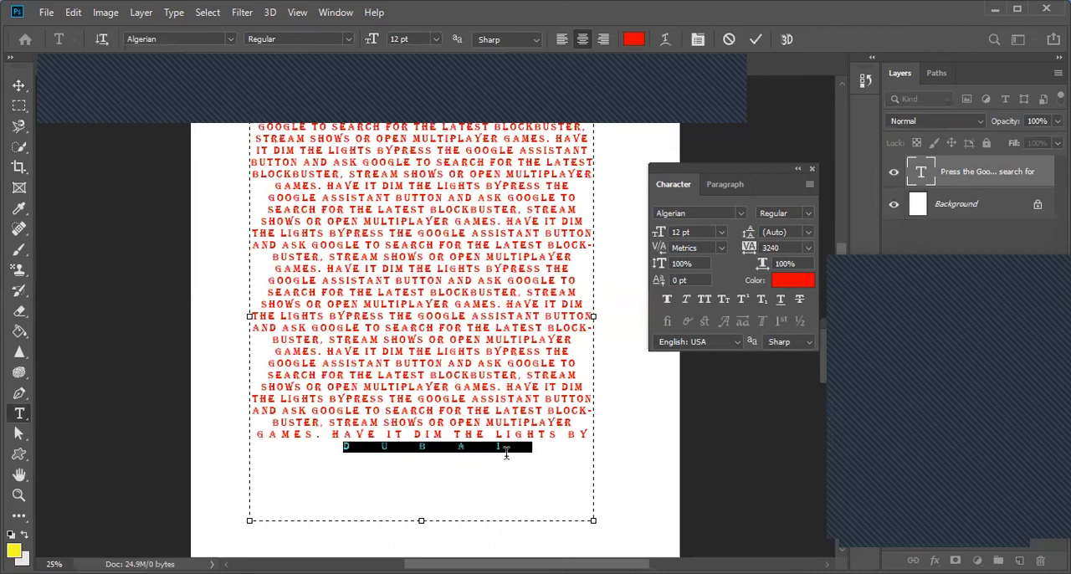
pyautogui.click(19, 85)
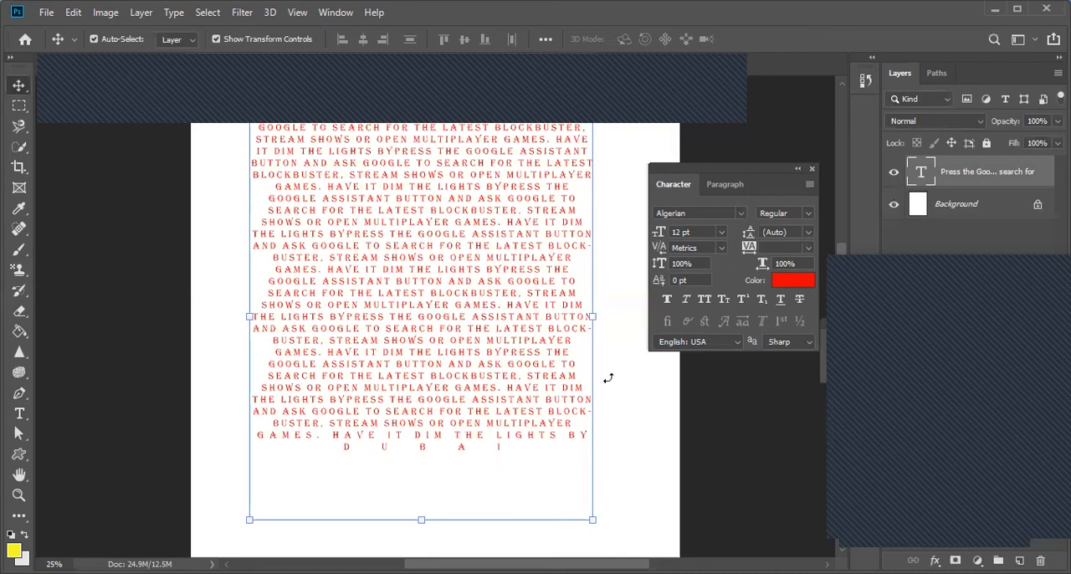
# Step: Apply faux bold to the whole text layer
pyautogui.click(667, 301)
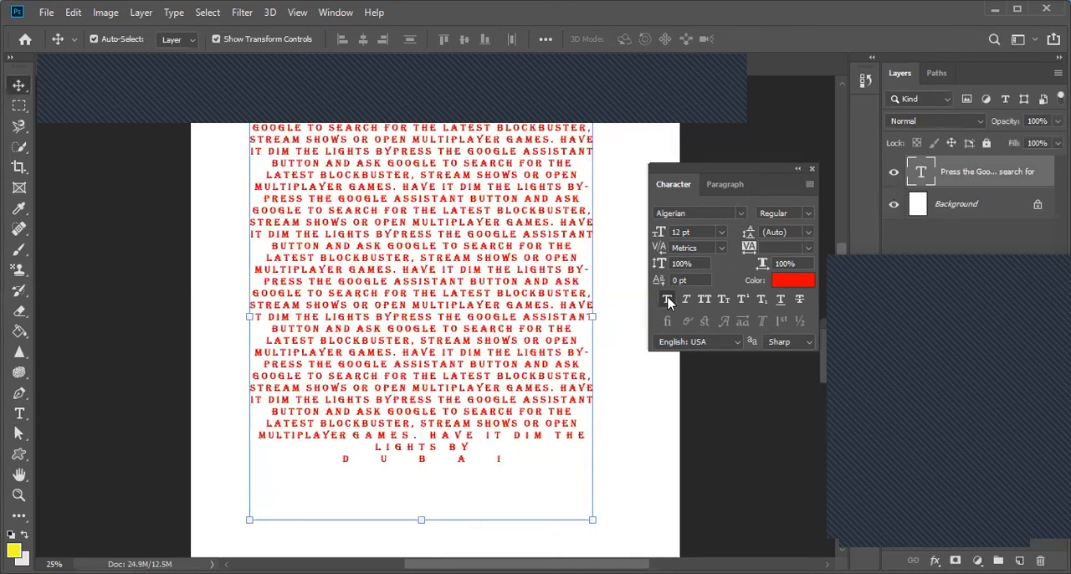
# Step: Toggle faux bold on the whole text layer to compare, leaving it switched off
pyautogui.click(667, 301)
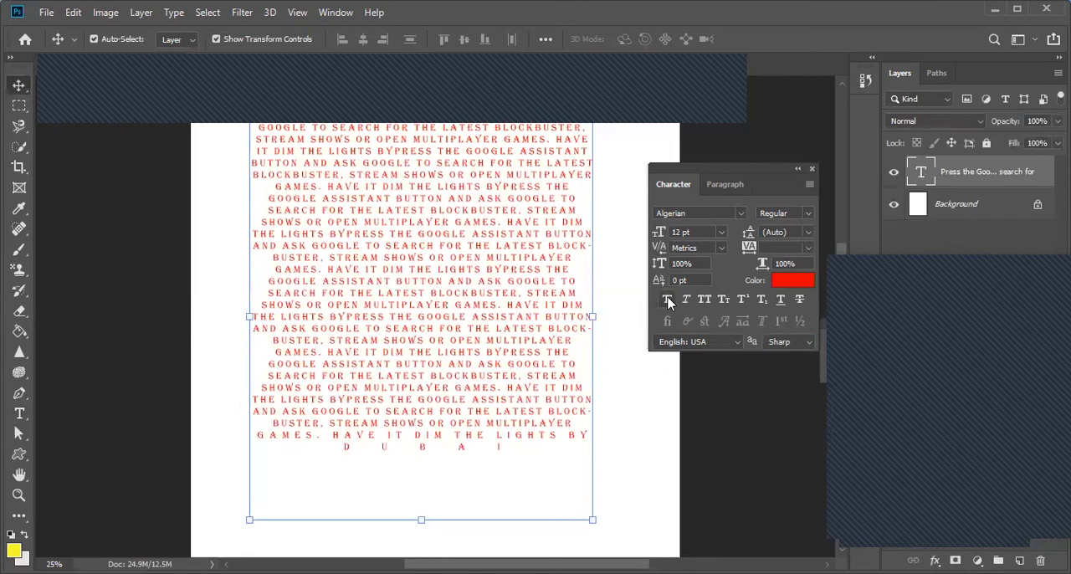
pyautogui.click(667, 300)
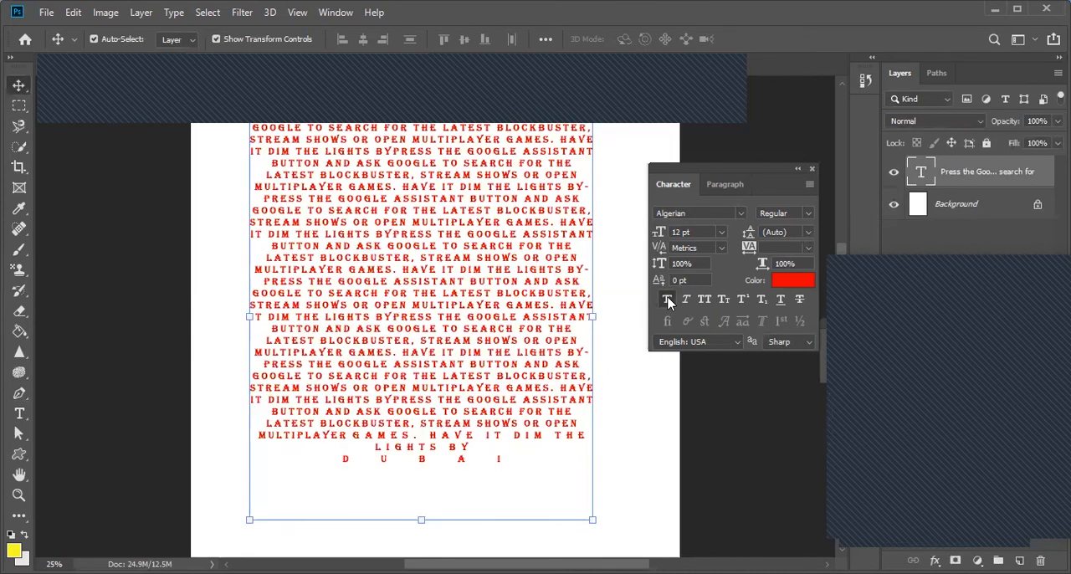
pyautogui.click(674, 297)
# Step: Try faux italic, small caps and underline in turn on the whole text layer, switching each one off again
pyautogui.click(685, 303)
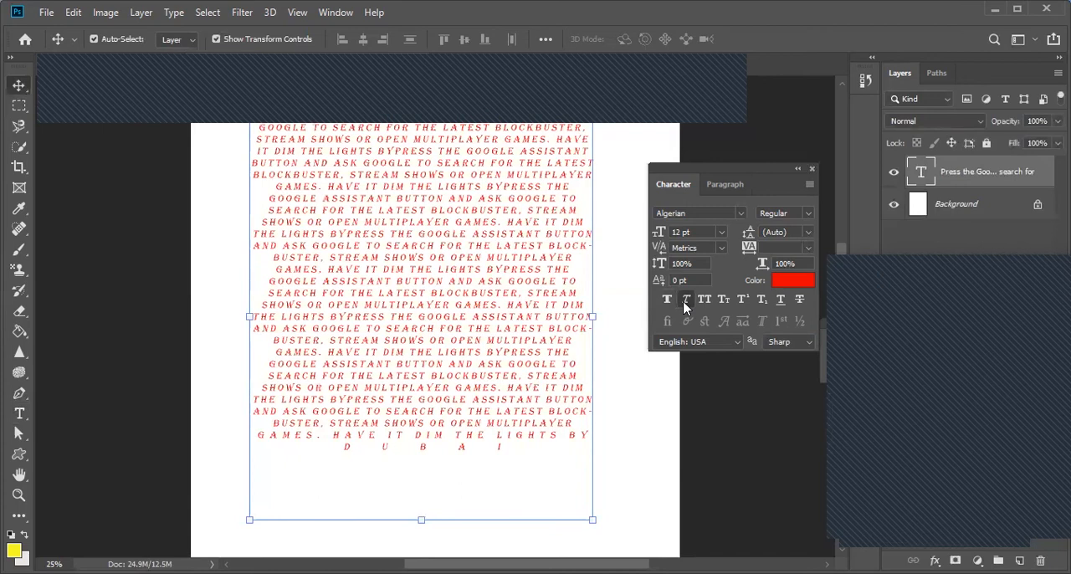
pyautogui.click(685, 302)
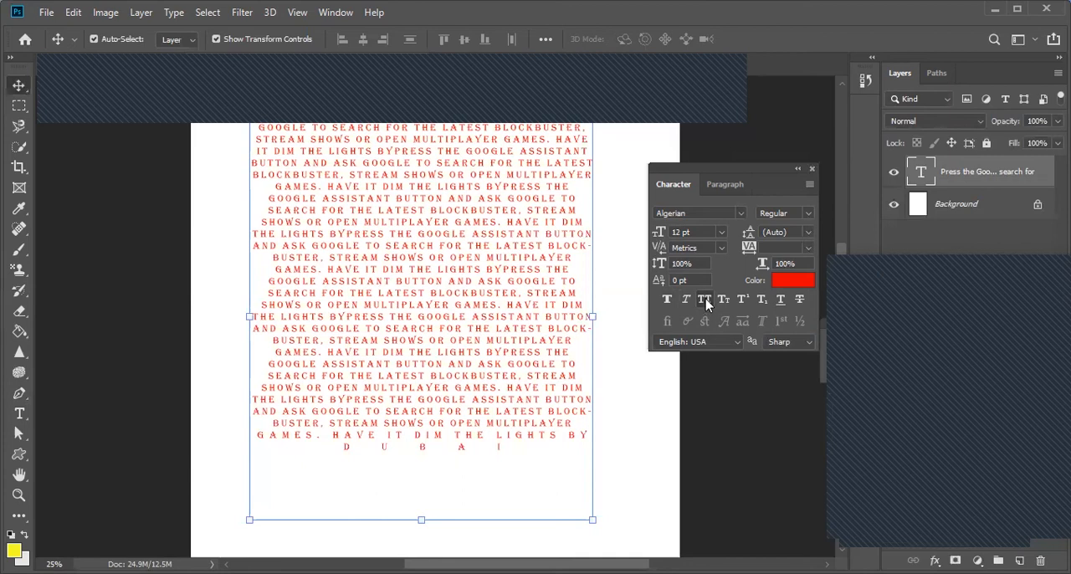
pyautogui.click(727, 300)
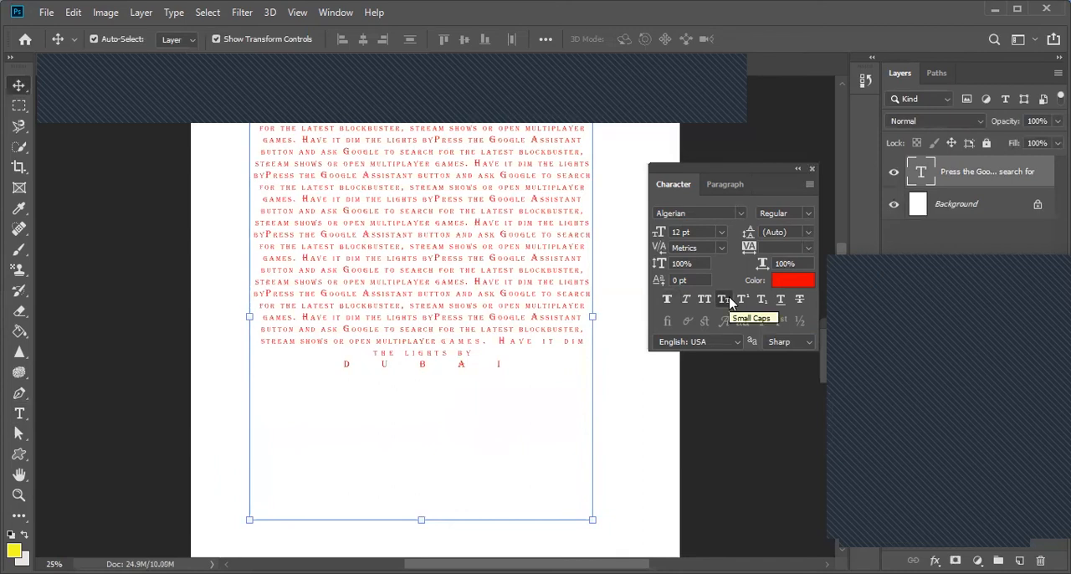
pyautogui.click(729, 297)
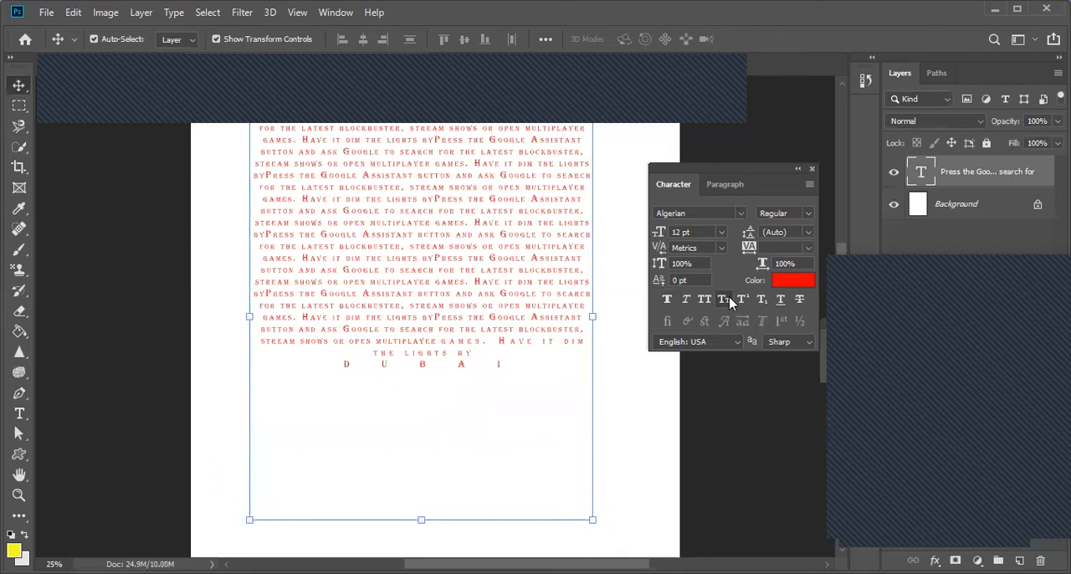
pyautogui.click(781, 301)
pyautogui.click(781, 303)
# Step: Select about eight lines in the middle of the passage, try underline, apply strikethrough instead, and commit the text
pyautogui.click(23, 415)
pyautogui.moveTo(586, 329); pyautogui.dragTo(264, 251)
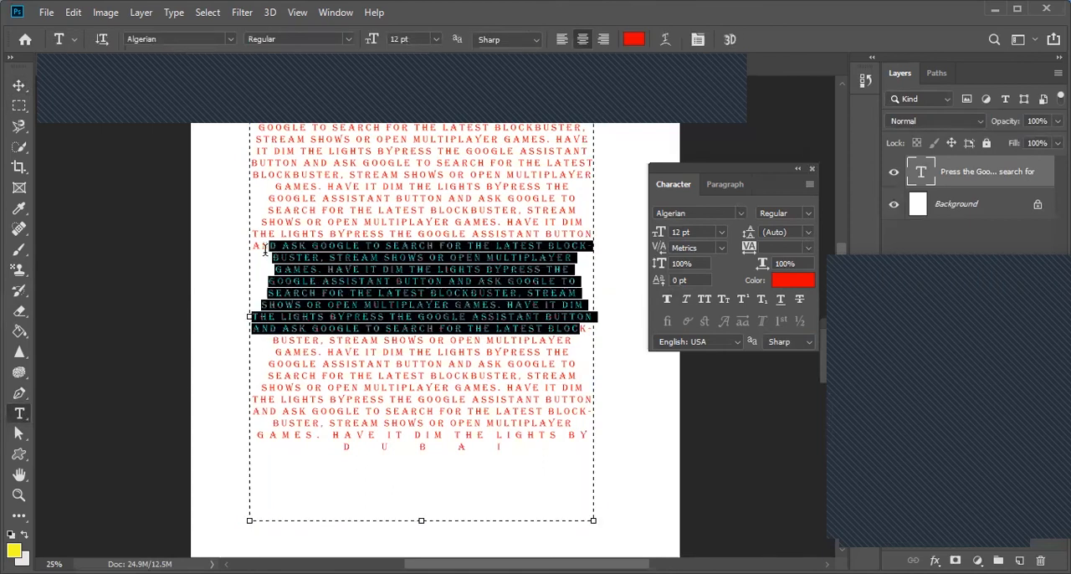
pyautogui.click(781, 297)
pyautogui.click(780, 298)
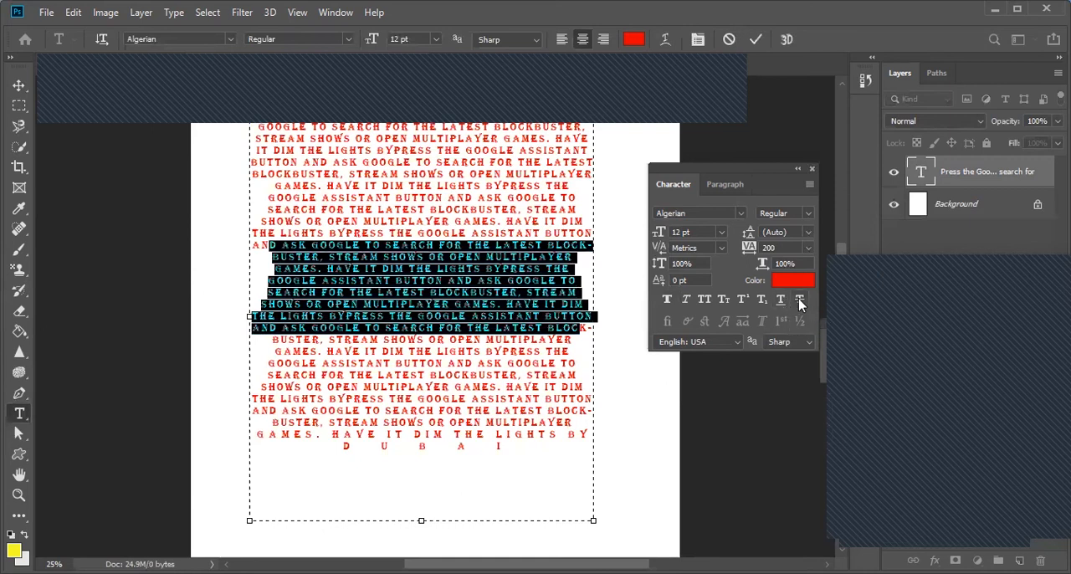
pyautogui.click(799, 299)
pyautogui.click(18, 85)
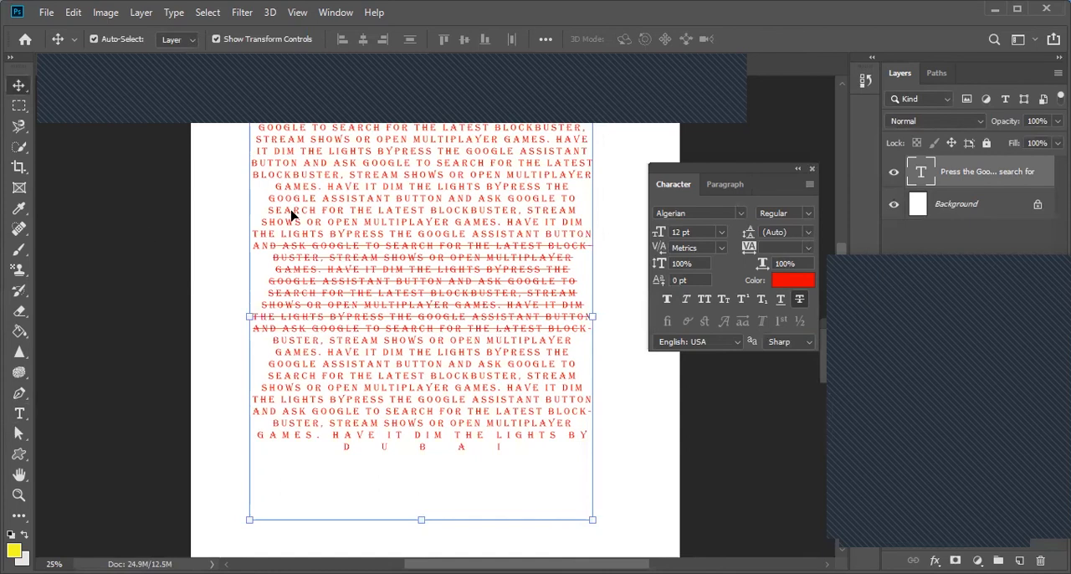
# Step: Move the text block slightly down and to the right on the page, and open the Paragraph settings
pyautogui.moveTo(449, 202); pyautogui.dragTo(456, 217)
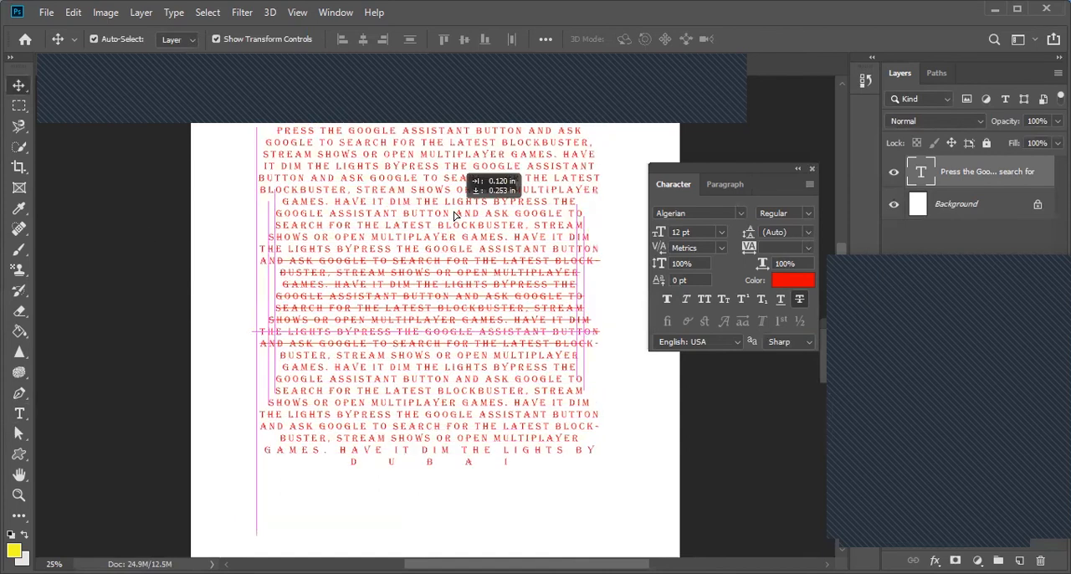
pyautogui.click(733, 191)
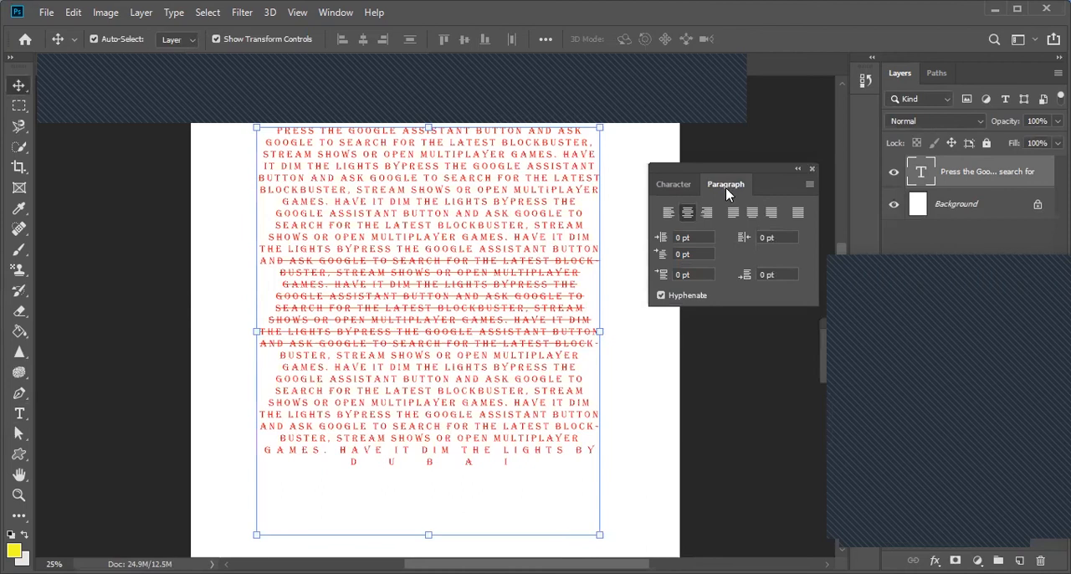
pyautogui.click(346, 13)
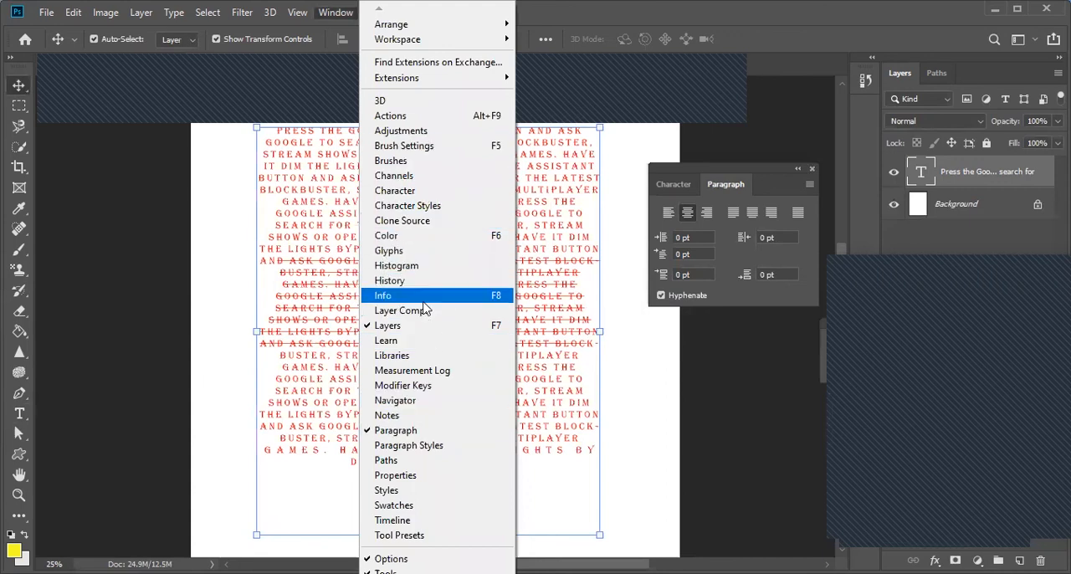
# Step: Compare left, centre and right alignment on the text, settle on left alignment, and shift the block slightly left and down
pyautogui.click(668, 213)
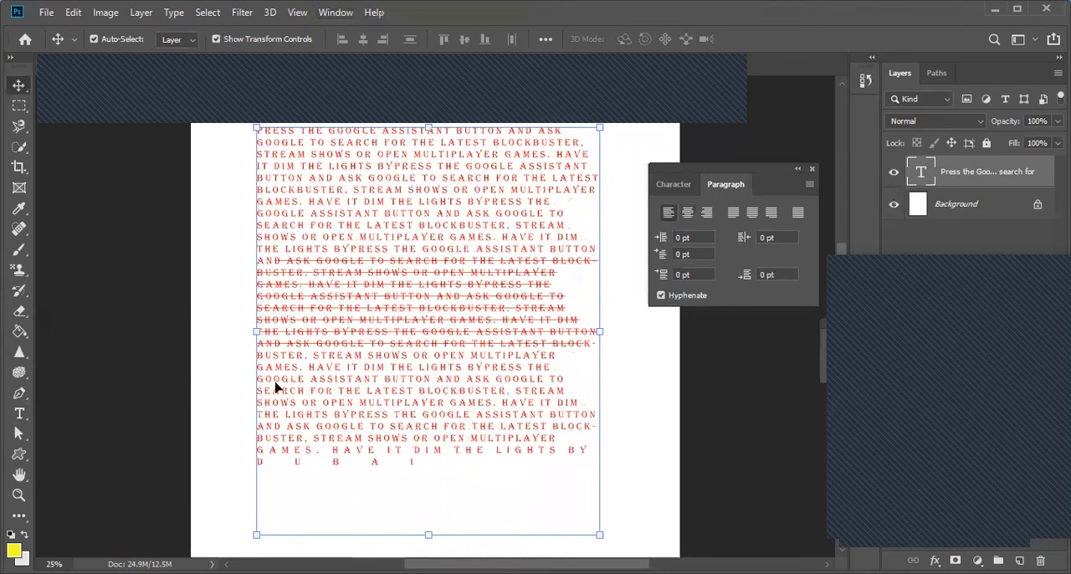
pyautogui.click(686, 214)
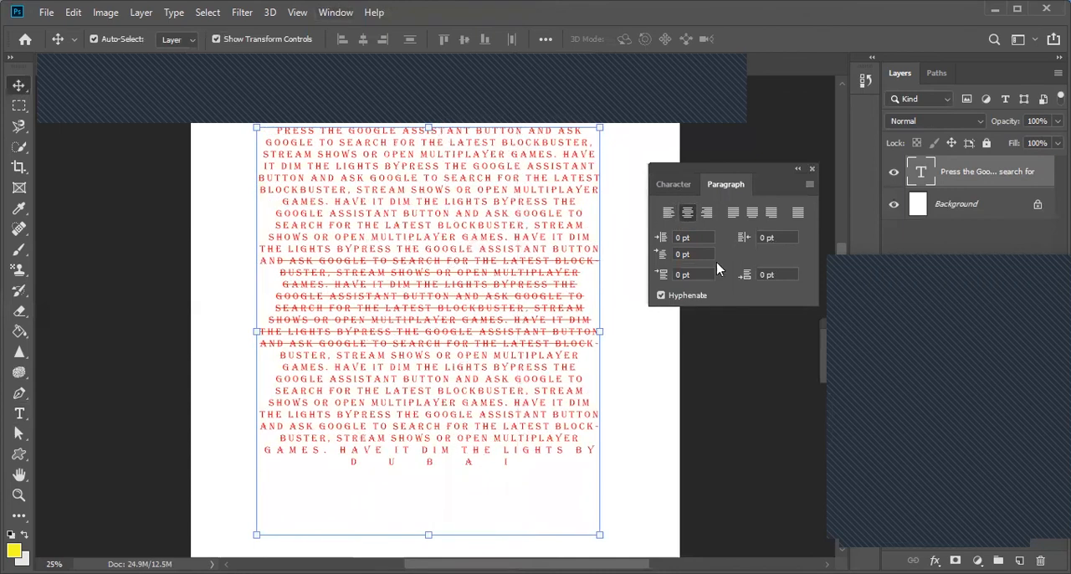
pyautogui.click(706, 214)
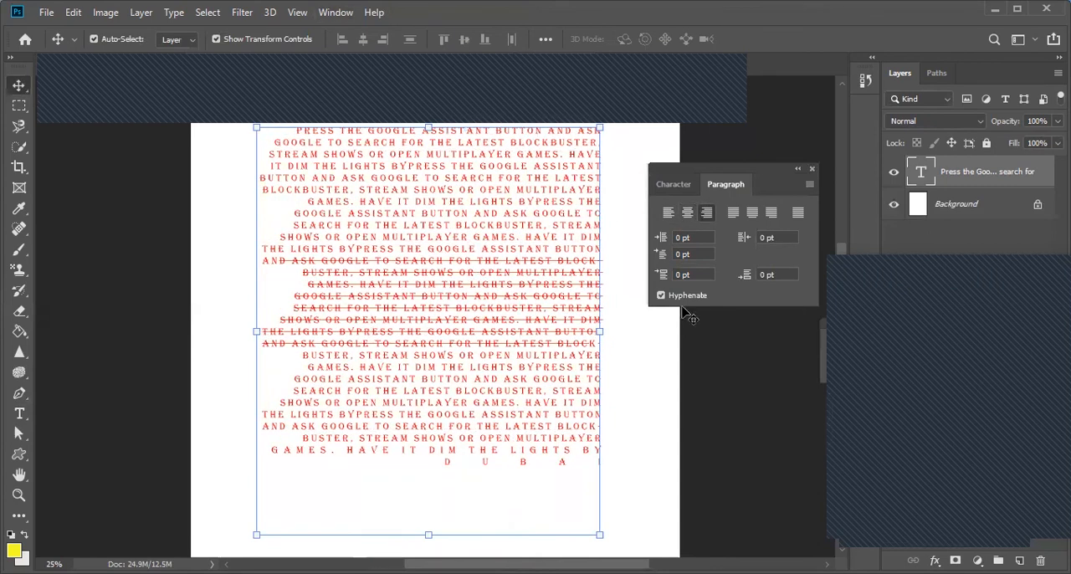
pyautogui.click(685, 213)
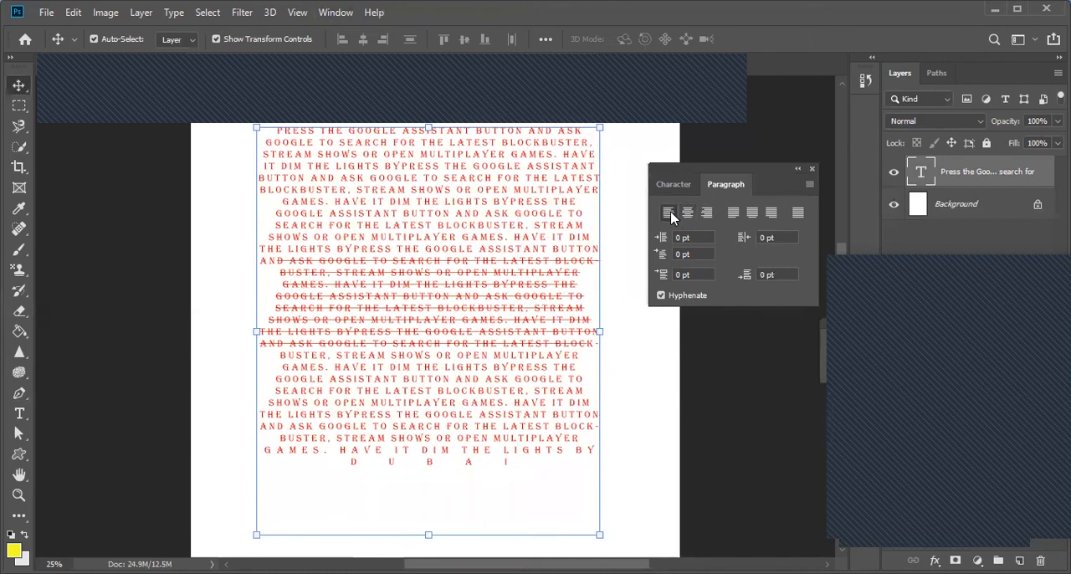
pyautogui.click(670, 212)
pyautogui.moveTo(489, 203); pyautogui.dragTo(459, 212)
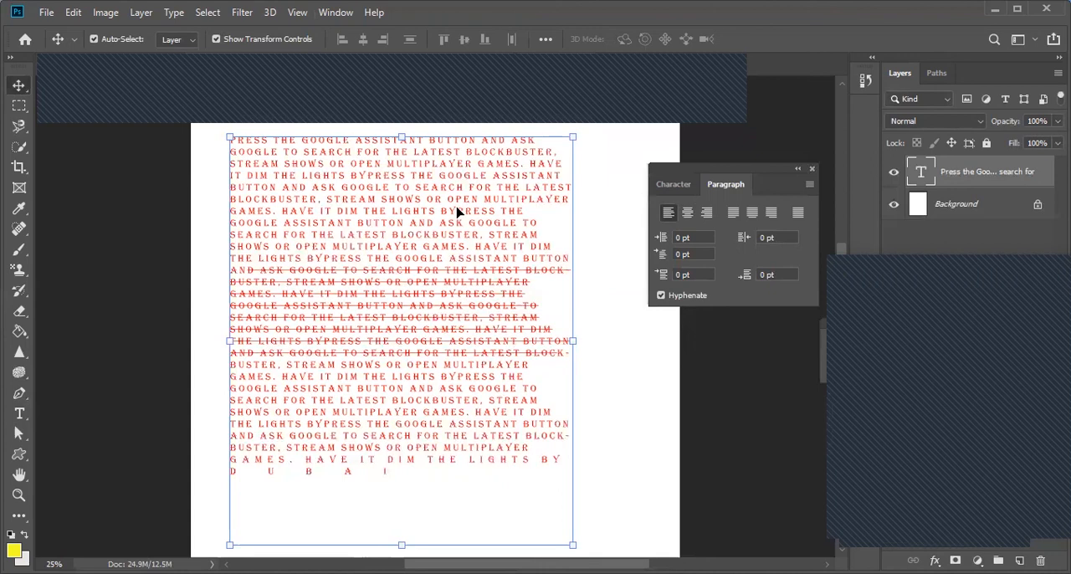
# Step: Change the colour of the whole text layer to blue in the Character settings
pyautogui.click(673, 185)
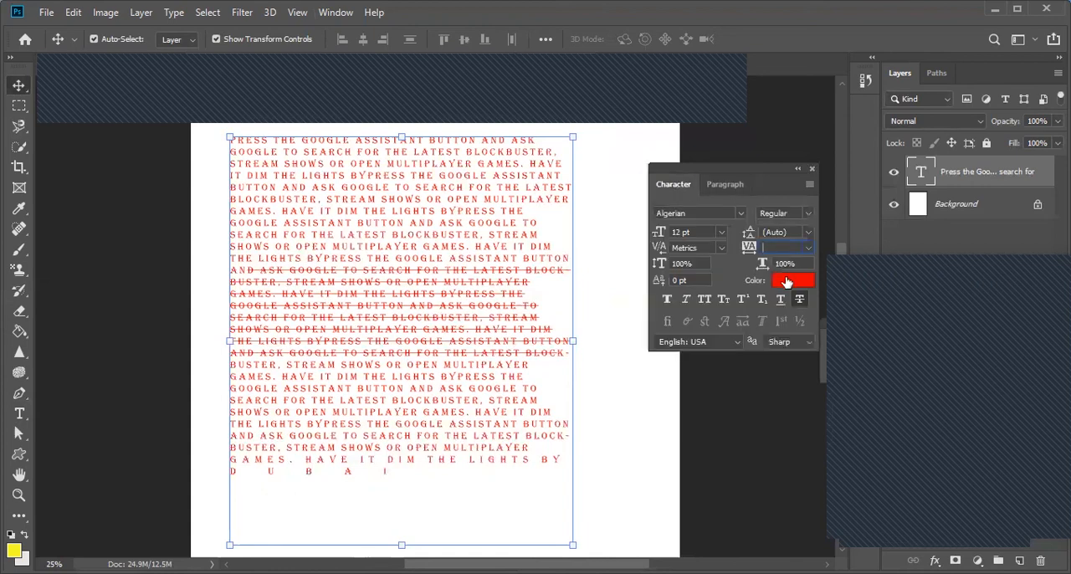
pyautogui.click(786, 282)
pyautogui.click(765, 202)
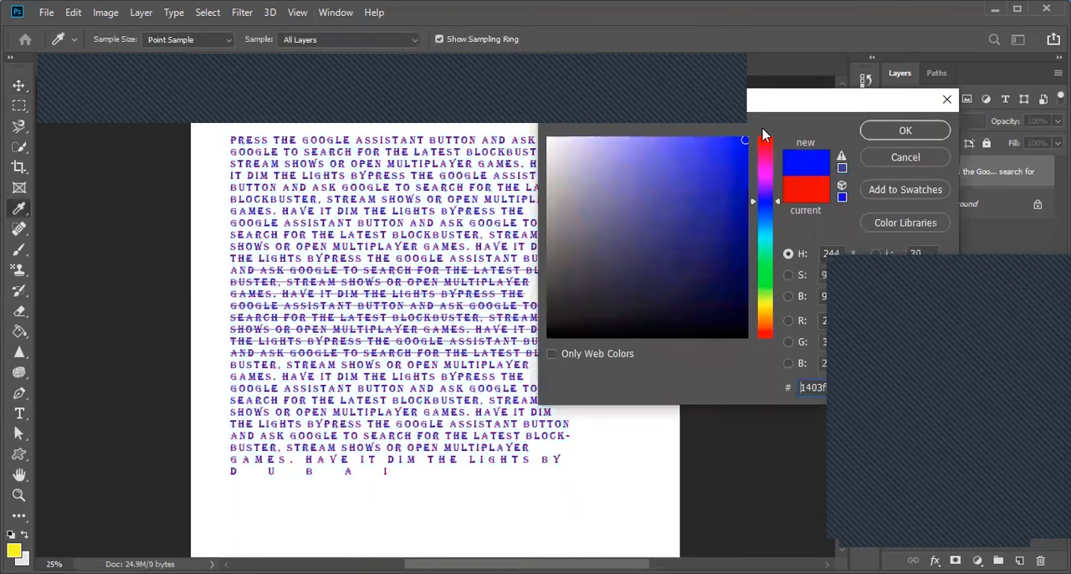
pyautogui.click(903, 132)
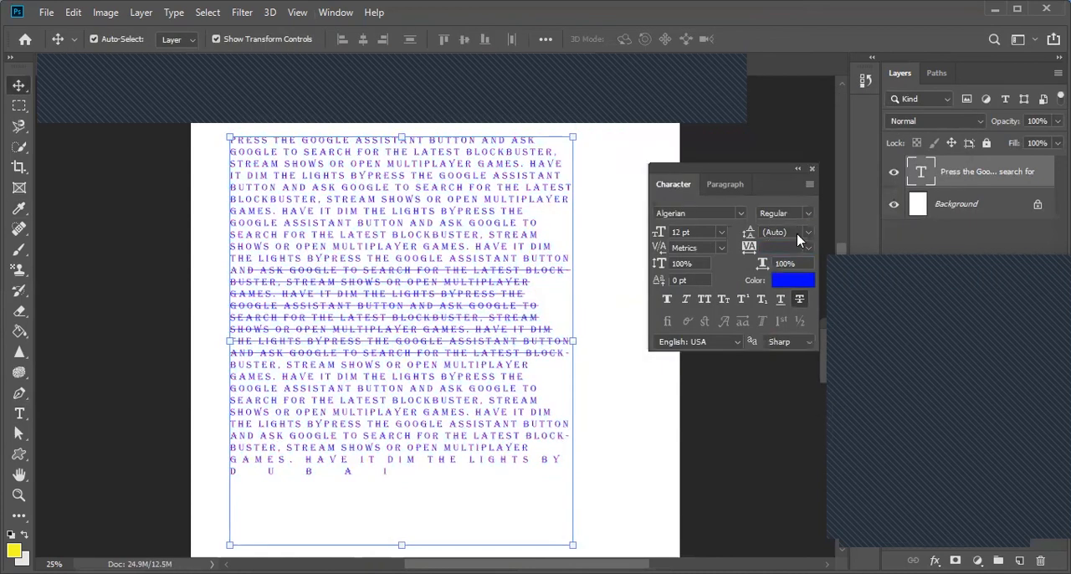
# Step: Set the text layer's leading to 30 pt and its tracking to 0, and shift the block slightly right
pyautogui.click(809, 232)
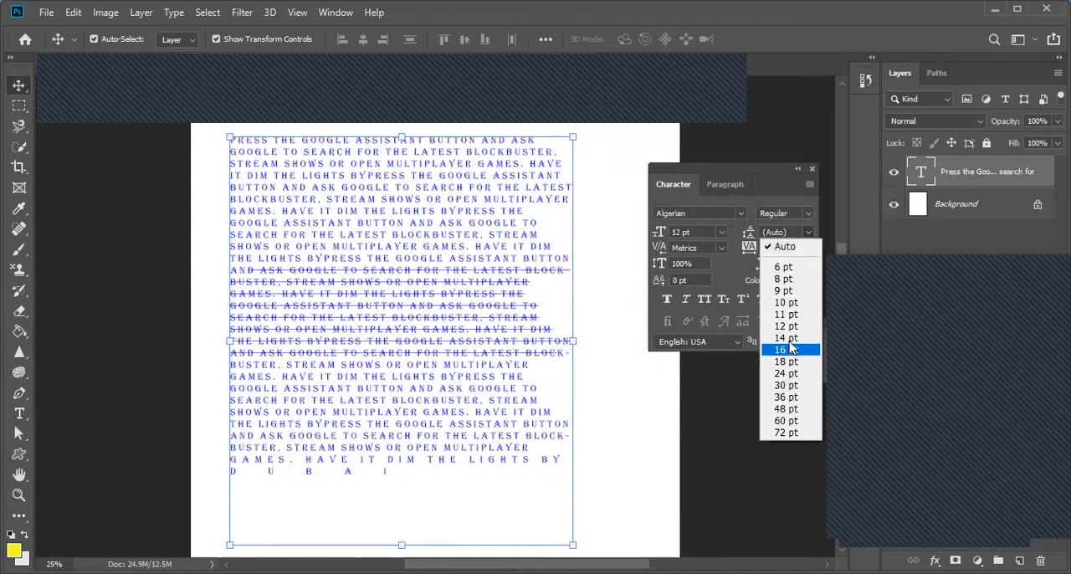
pyautogui.click(789, 385)
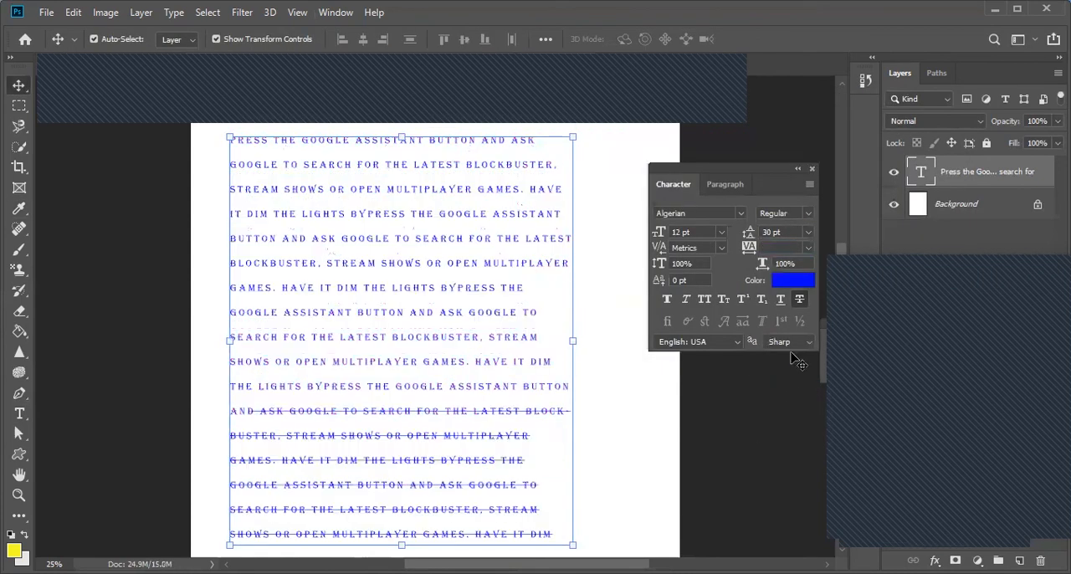
pyautogui.click(807, 249)
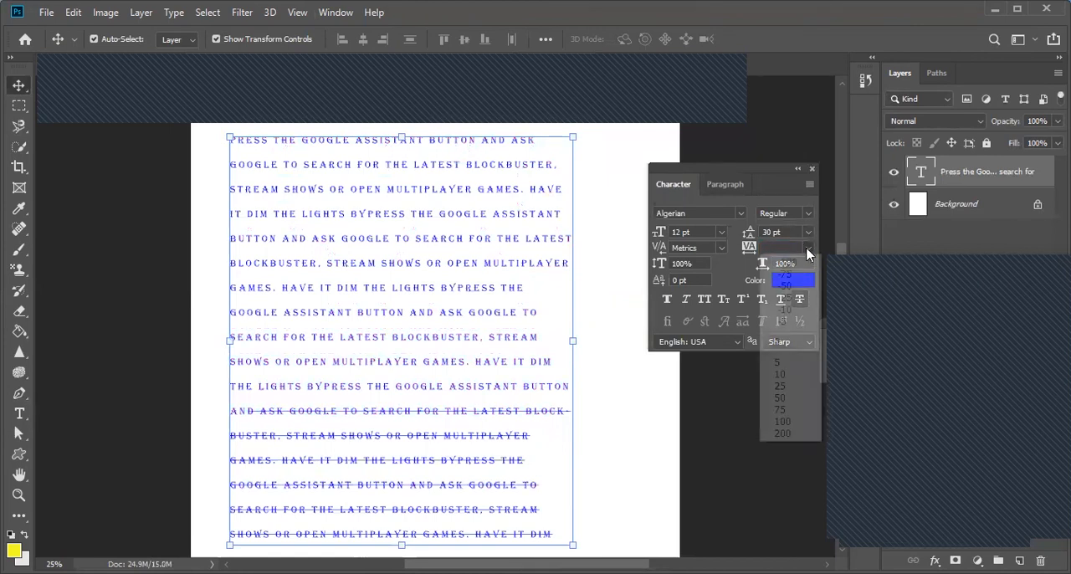
pyautogui.click(797, 344)
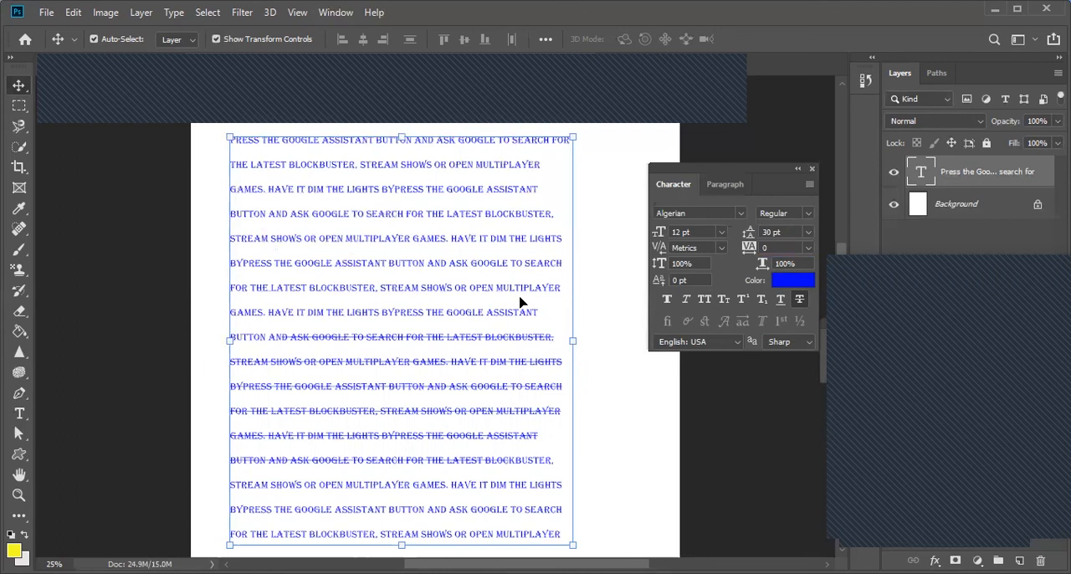
pyautogui.moveTo(445, 215); pyautogui.dragTo(465, 215)
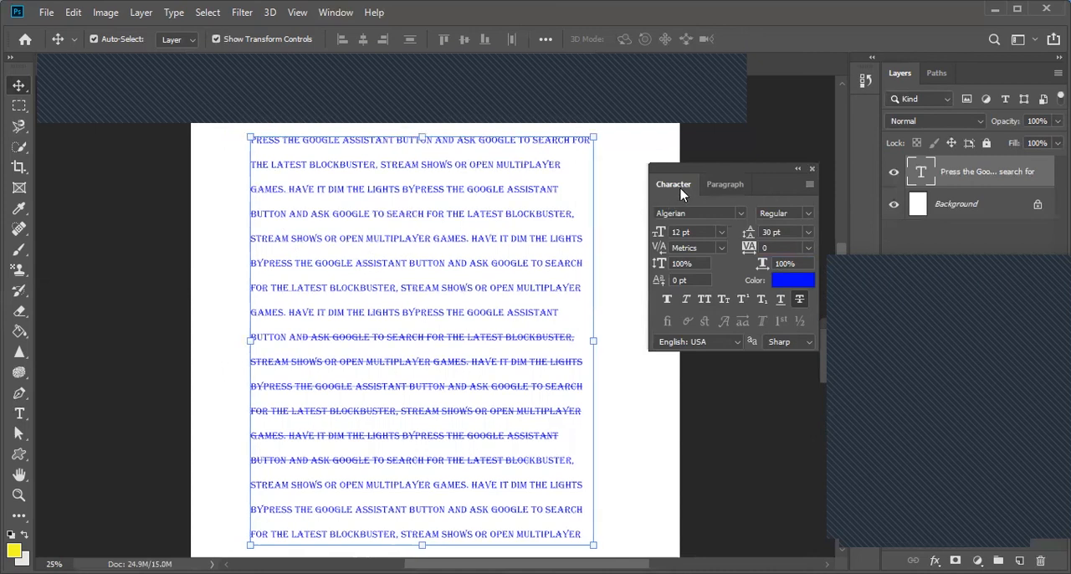
# Step: Try centre alignment on the paragraph text and change it to right alignment
pyautogui.click(725, 184)
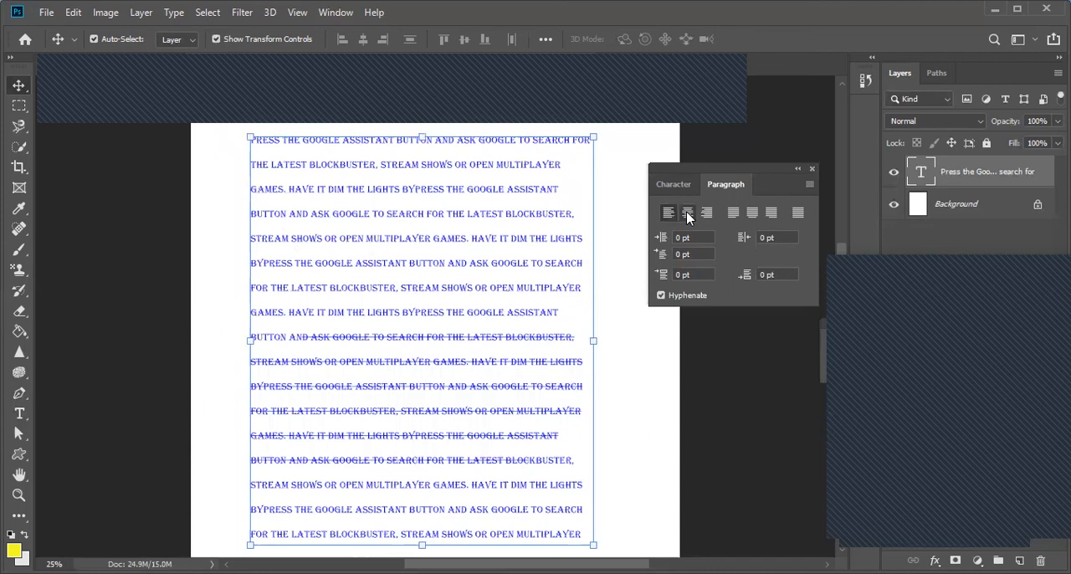
pyautogui.click(686, 213)
pyautogui.click(707, 214)
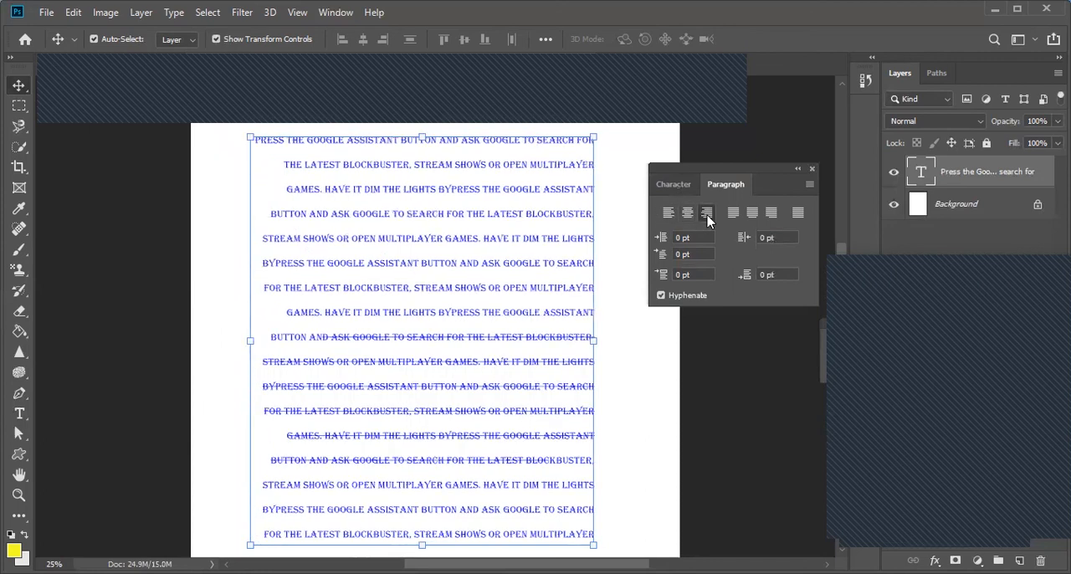